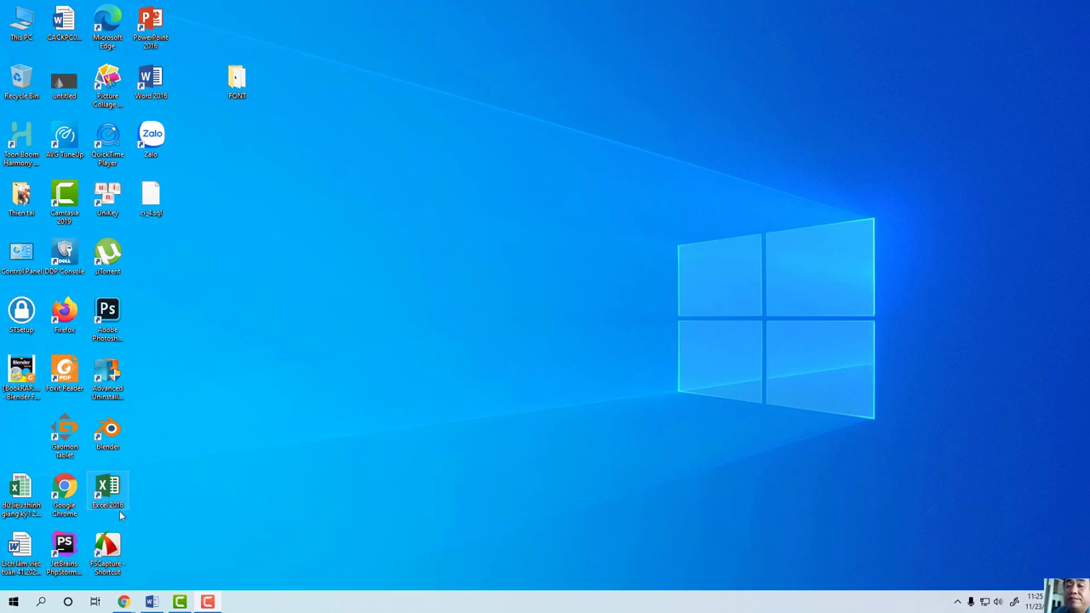
Launch Word 2016 and open a new blank document in a maximized window
double_click(154, 81)
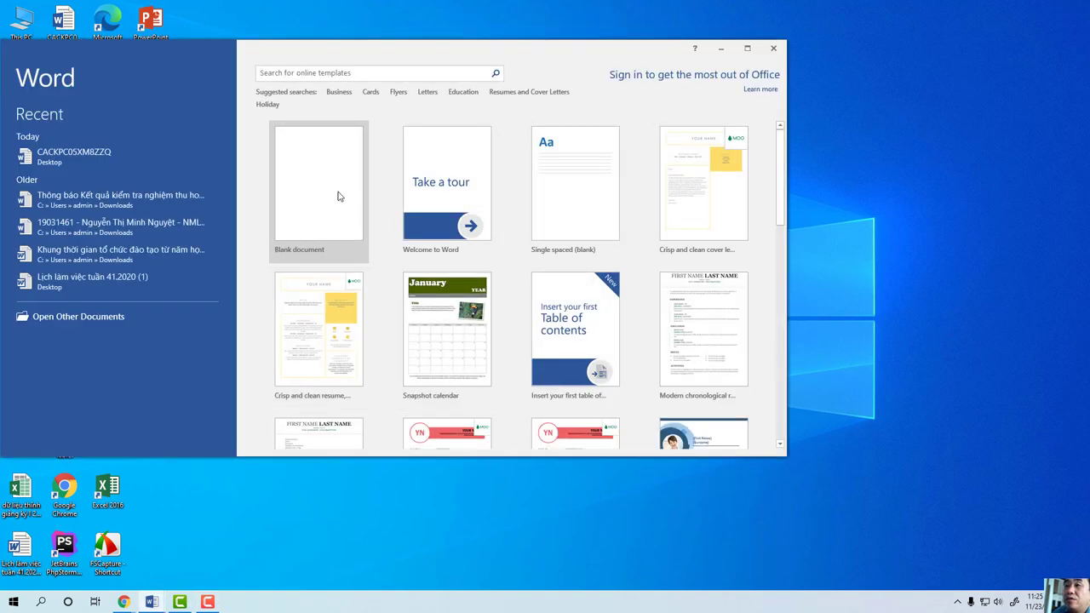
left_click(337, 196)
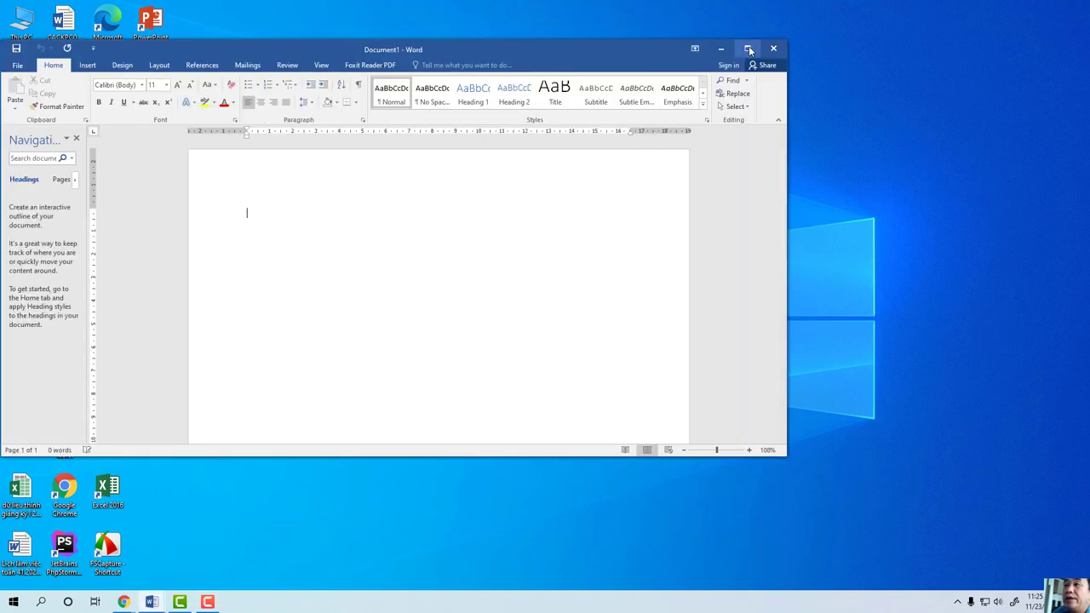
left_click(749, 48)
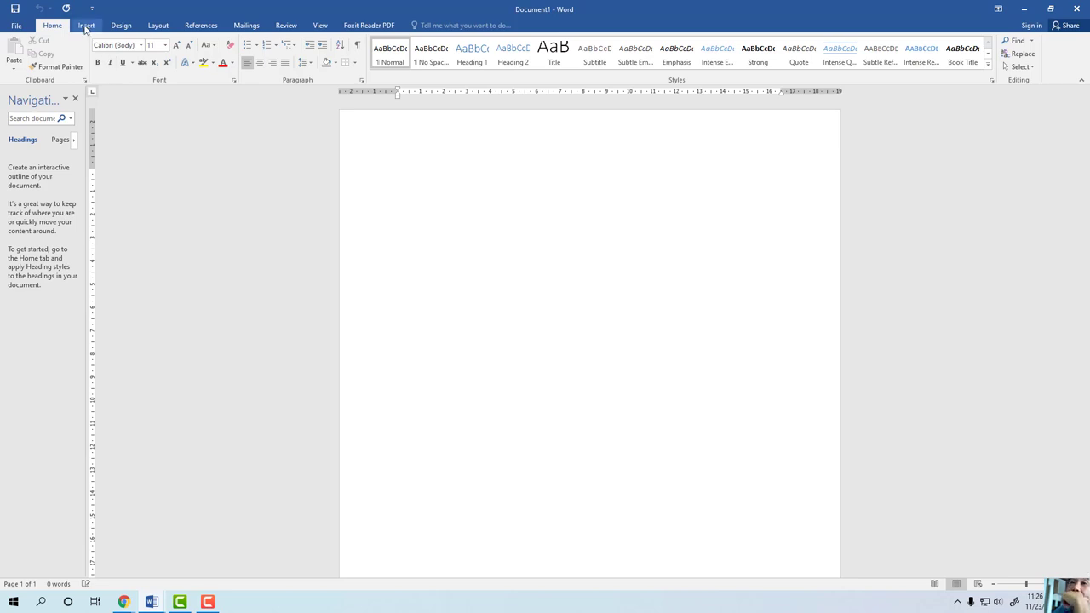
Open the custom paper size settings via Layout > Size > More Paper Sizes
left_click(87, 27)
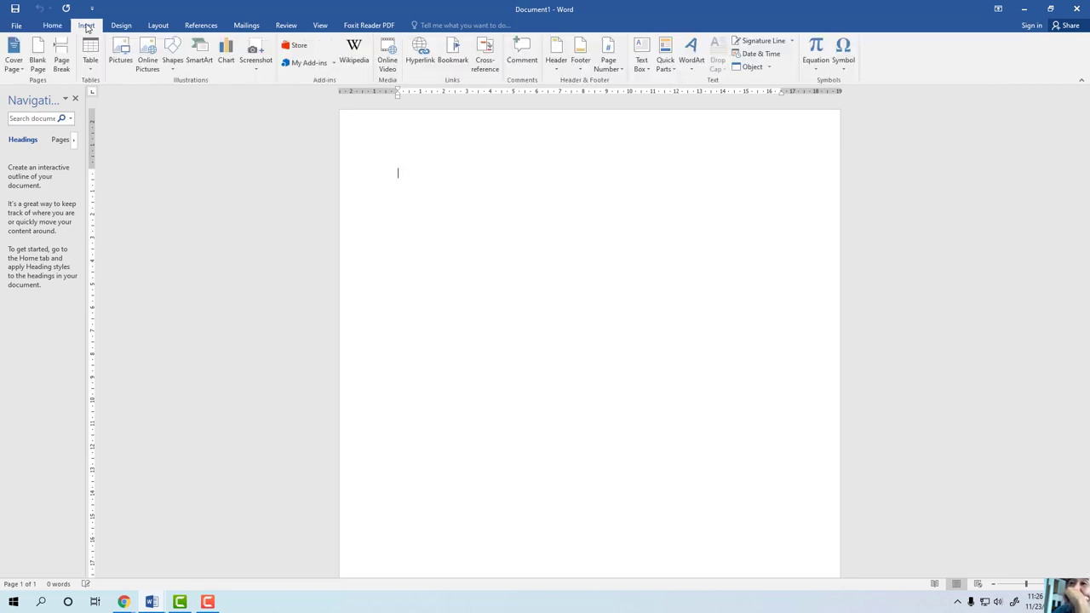
left_click(157, 26)
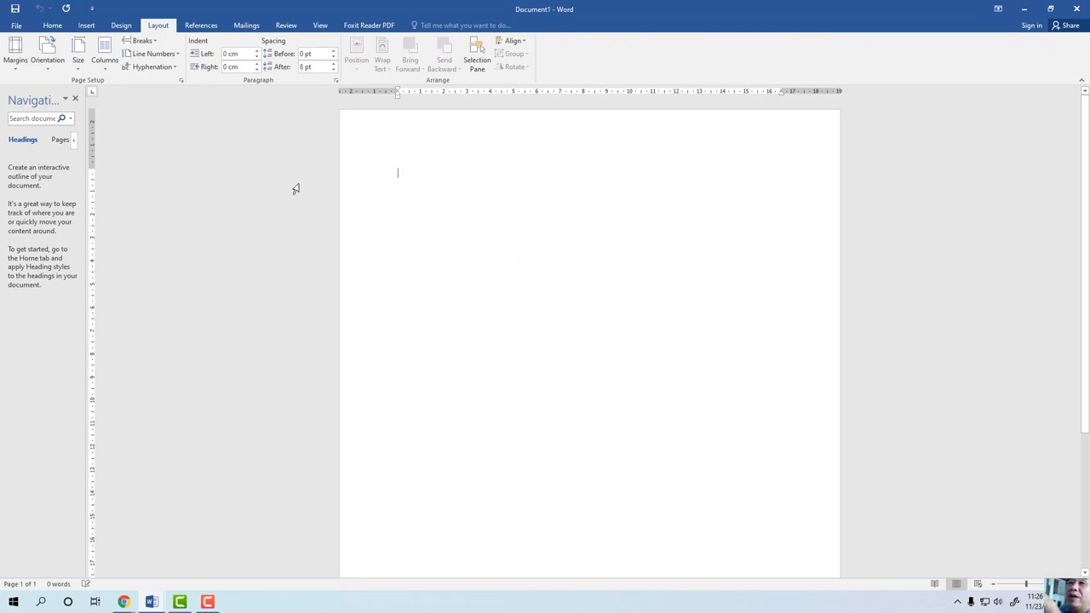
left_click(78, 59)
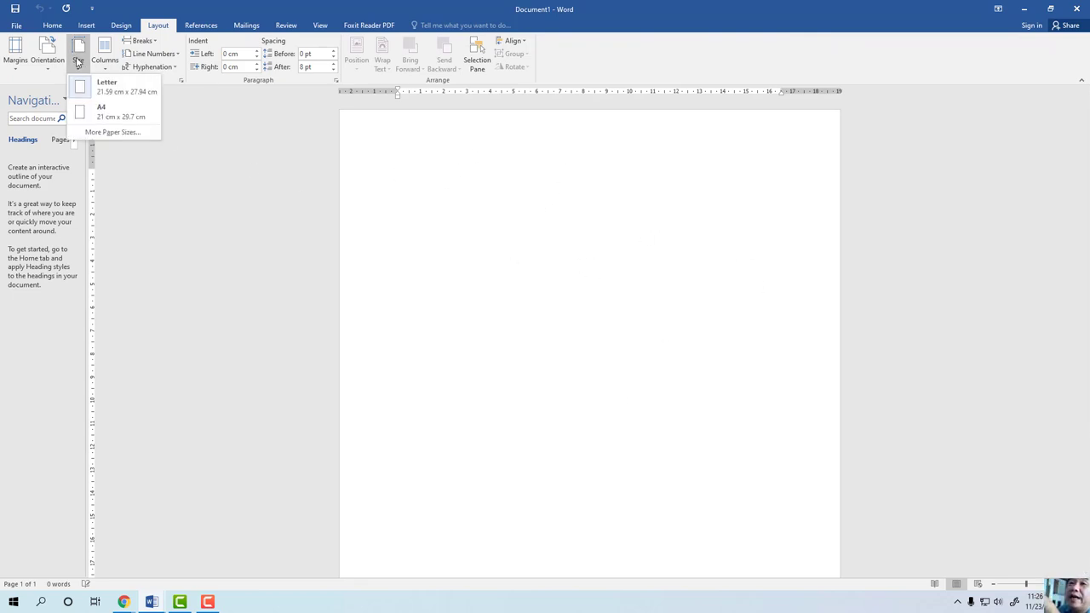
left_click(95, 132)
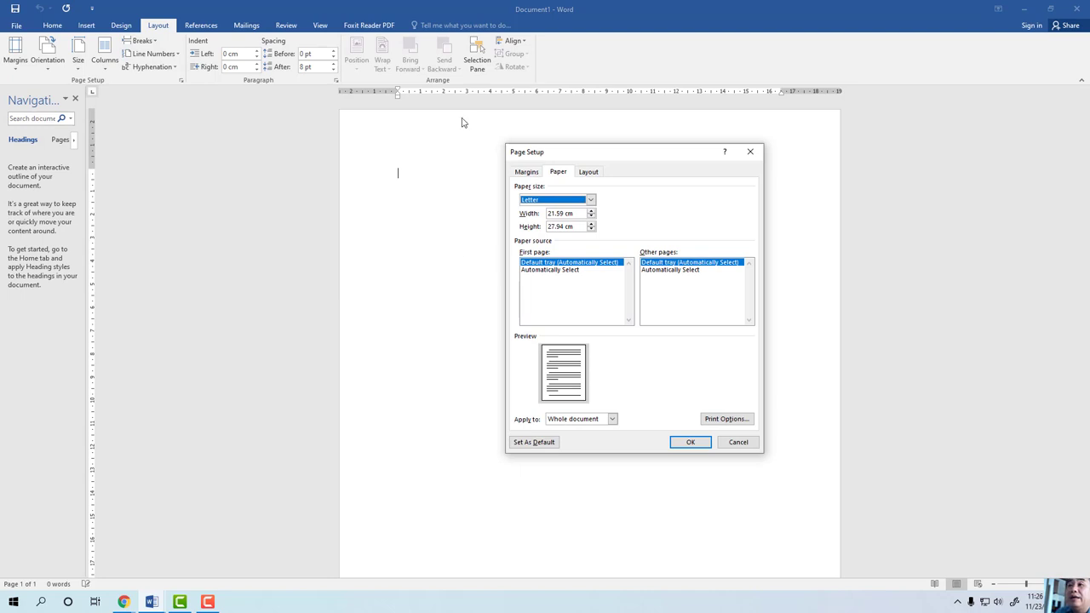
left_click(750, 151)
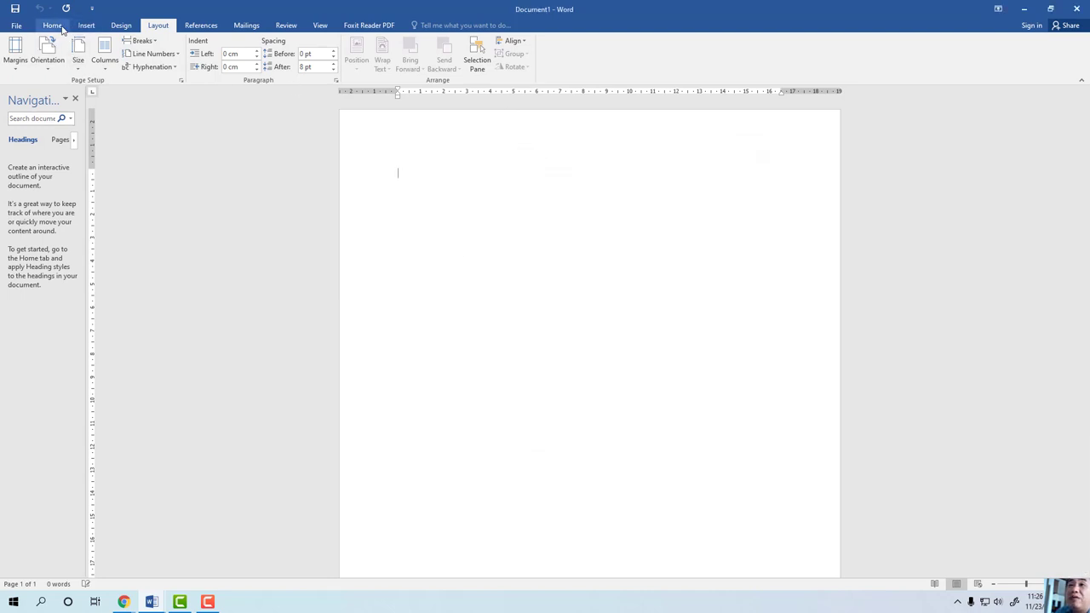
left_click(77, 58)
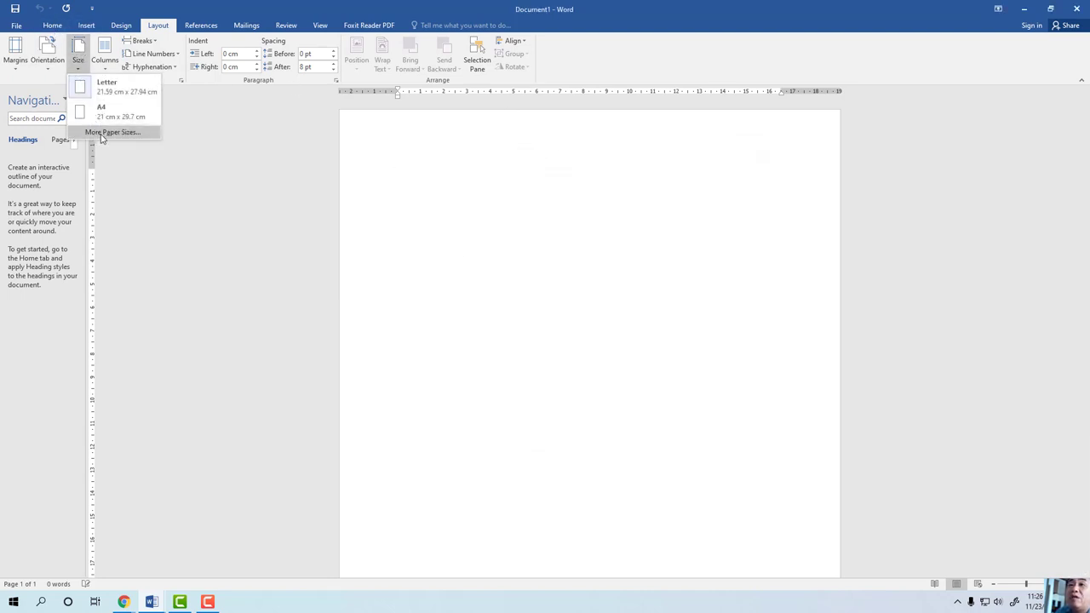
left_click(101, 134)
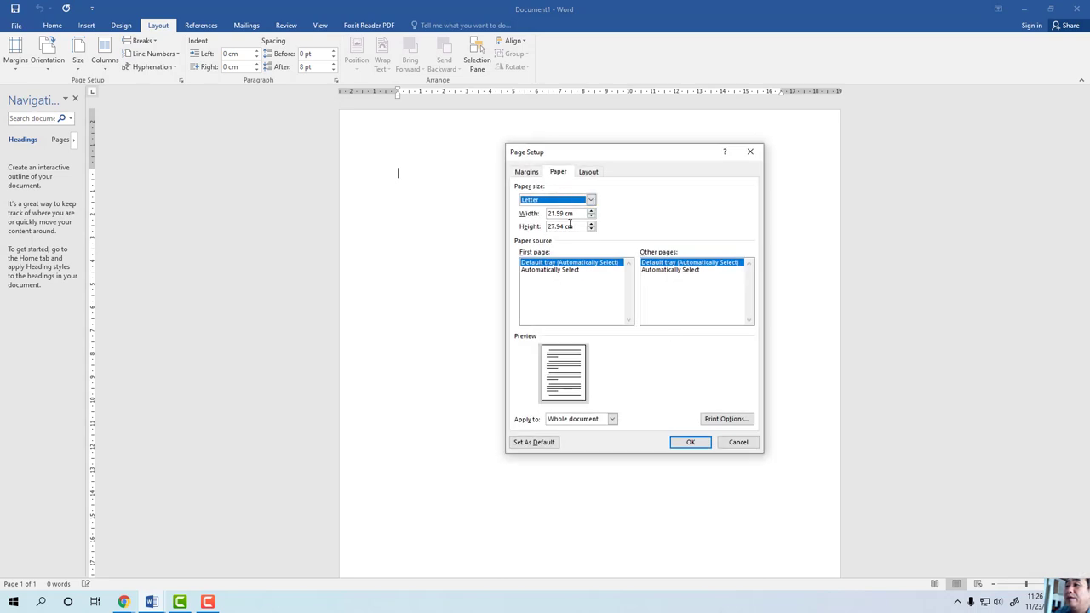
Set paper width 20 cm and height 40 cm, let Word fix the margins, and apply
left_click_drag(575, 215, 511, 214)
key("BackSpace")
type("20")
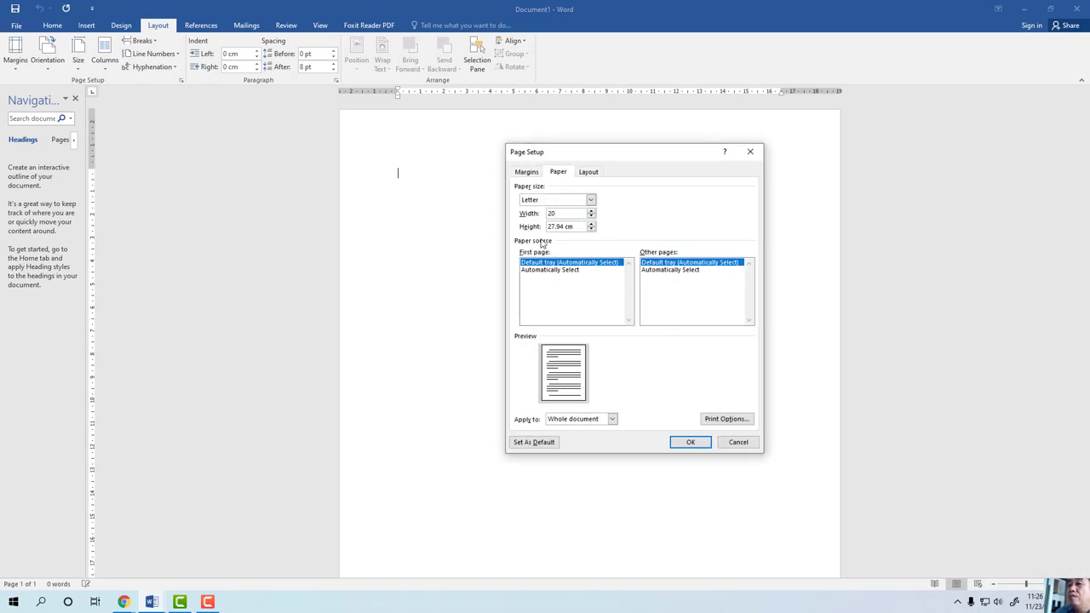
left_click_drag(574, 225, 500, 225)
key("BackSpace")
type("40")
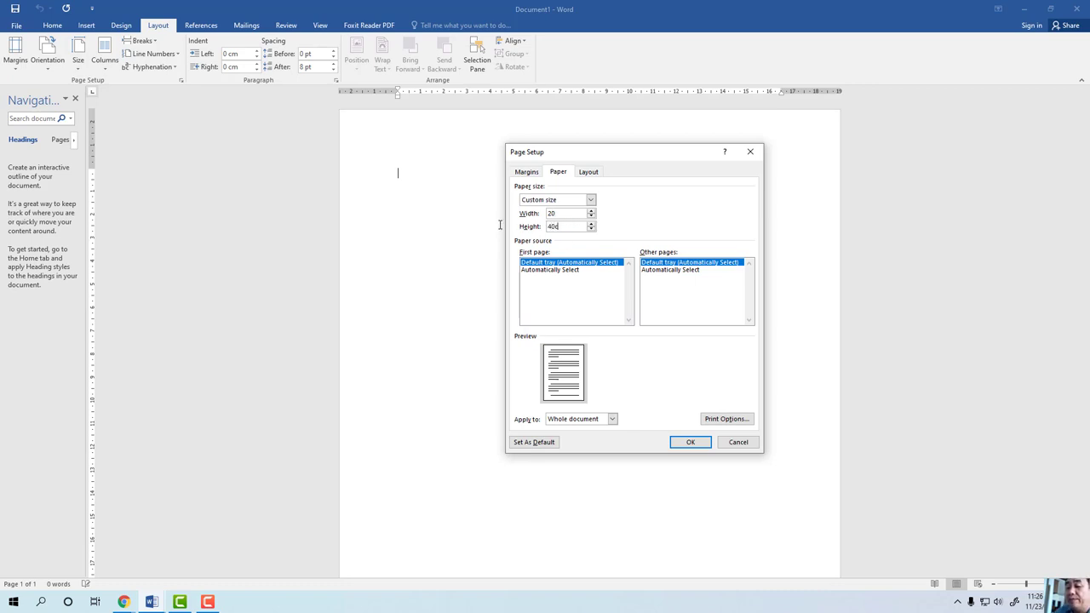
left_click(560, 212)
type("cm")
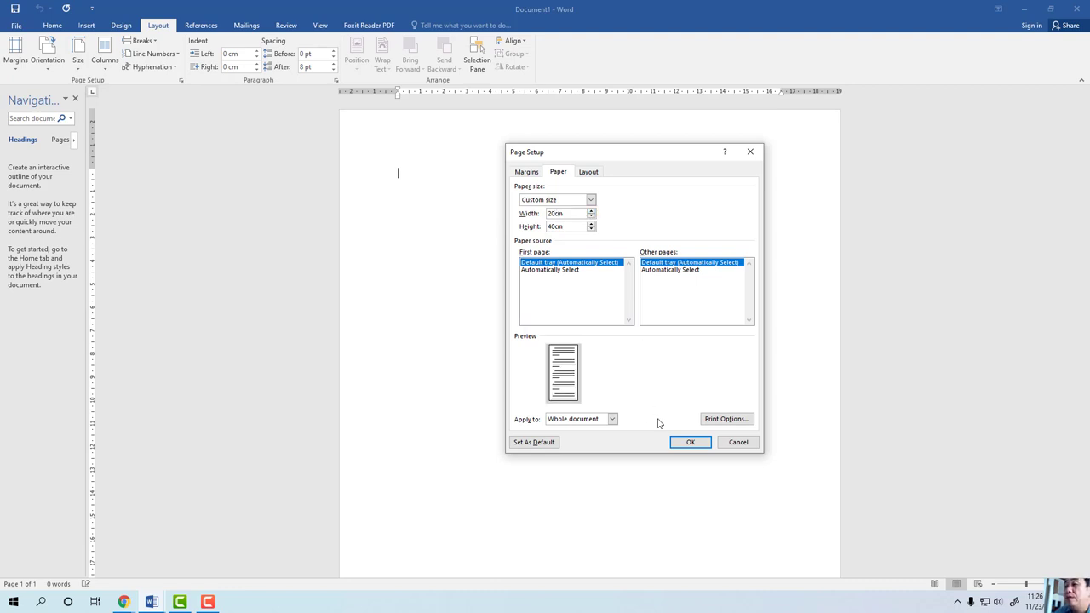
left_click(691, 442)
left_click(516, 345)
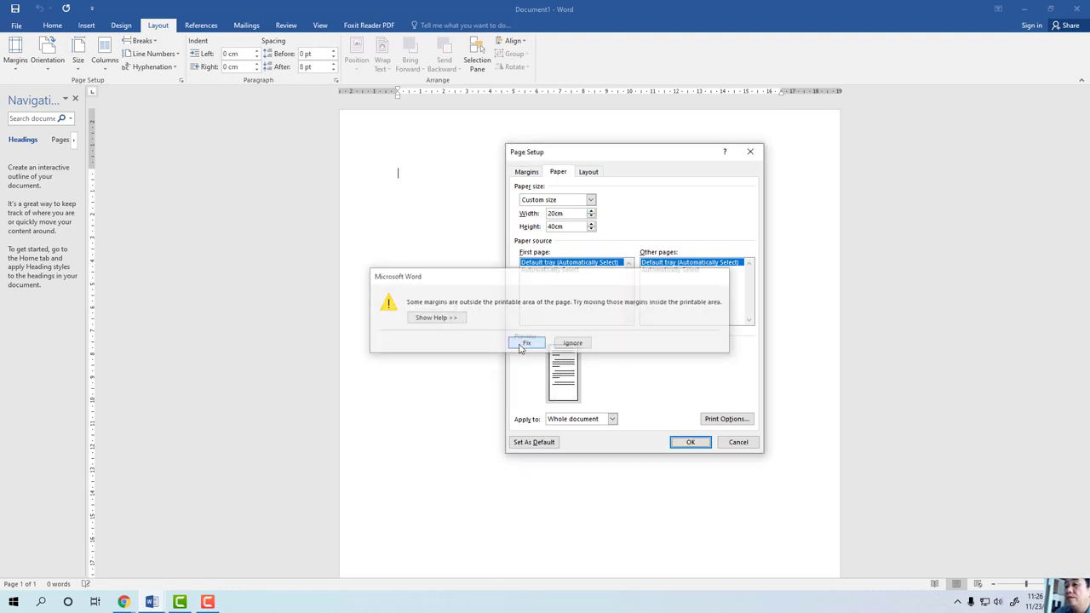
left_click(677, 442)
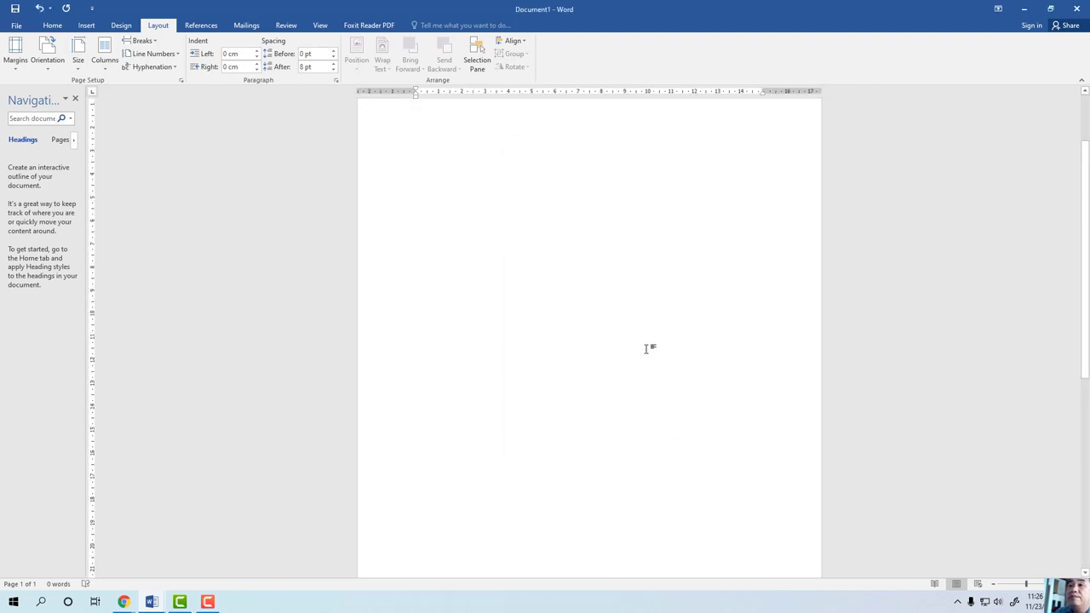
Pick the Rectangle shape from the Insert > Shapes gallery
scroll(649, 342, "down", 5)
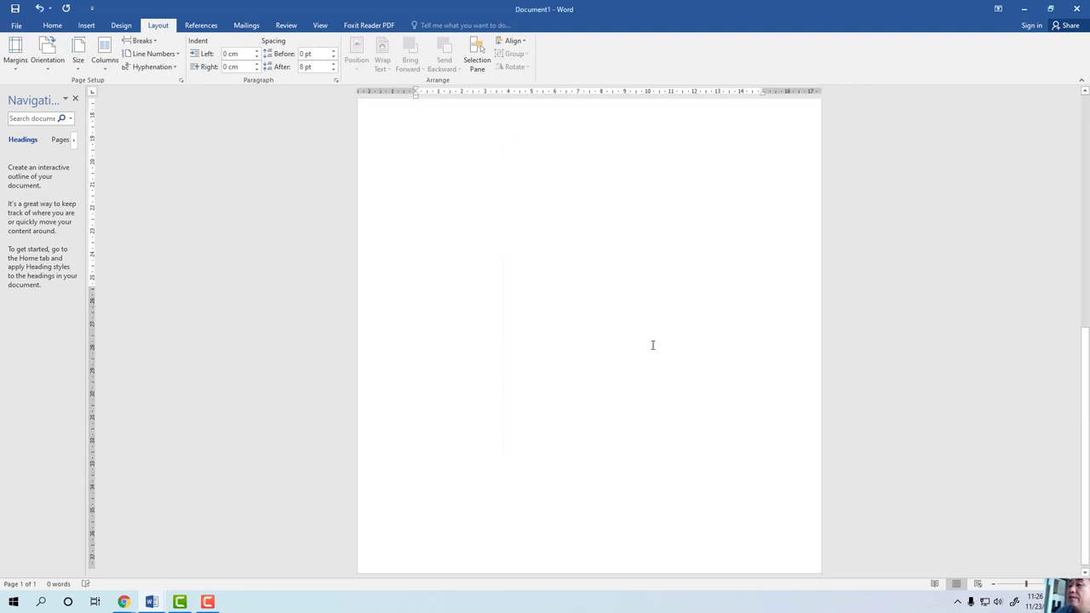
scroll(661, 347, "up", 5)
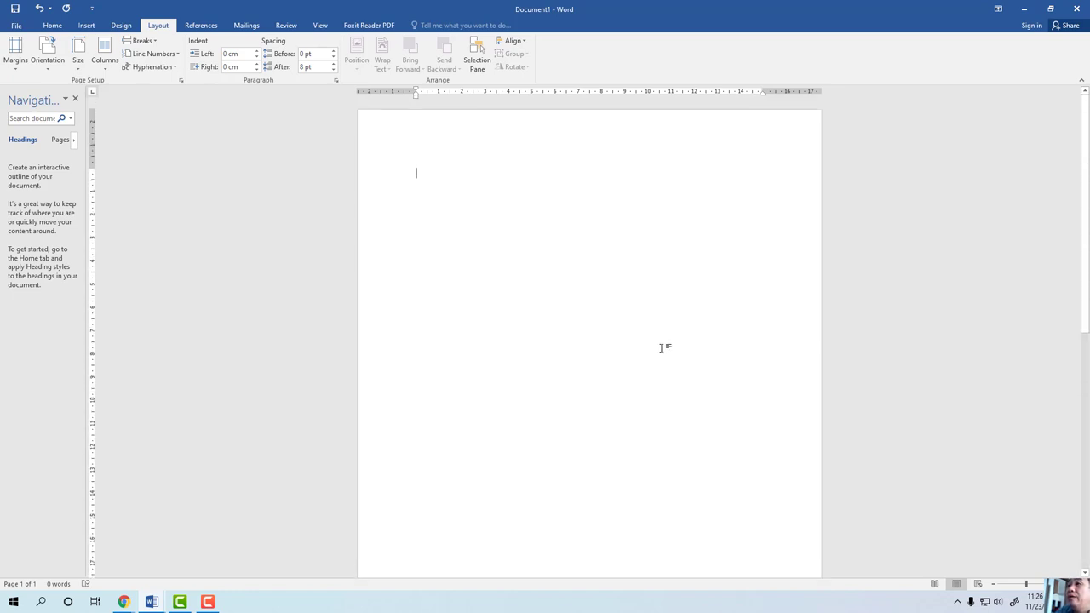
left_click(87, 26)
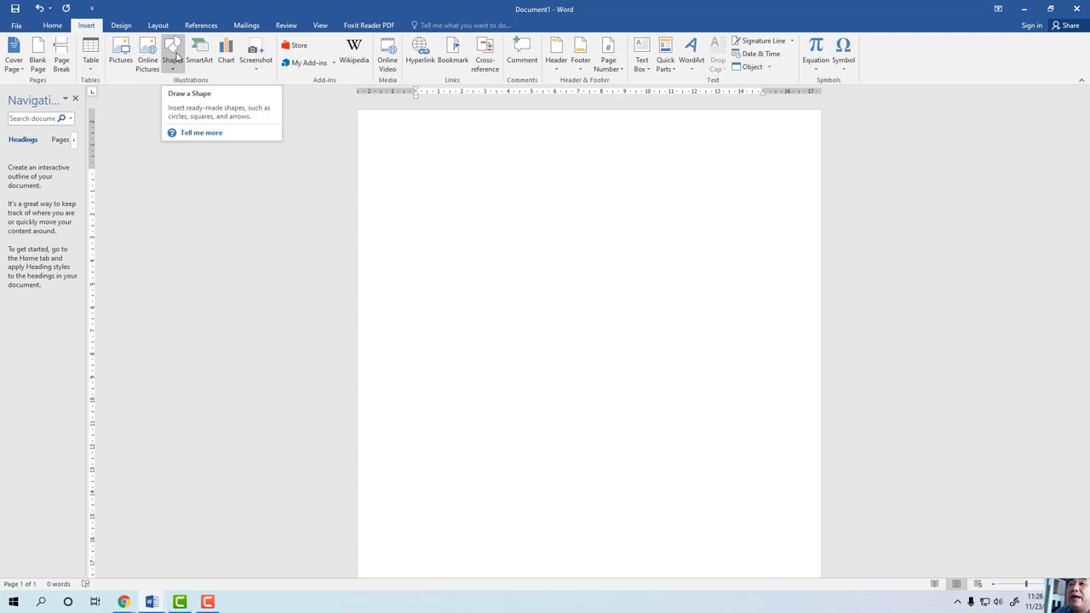
left_click(176, 53)
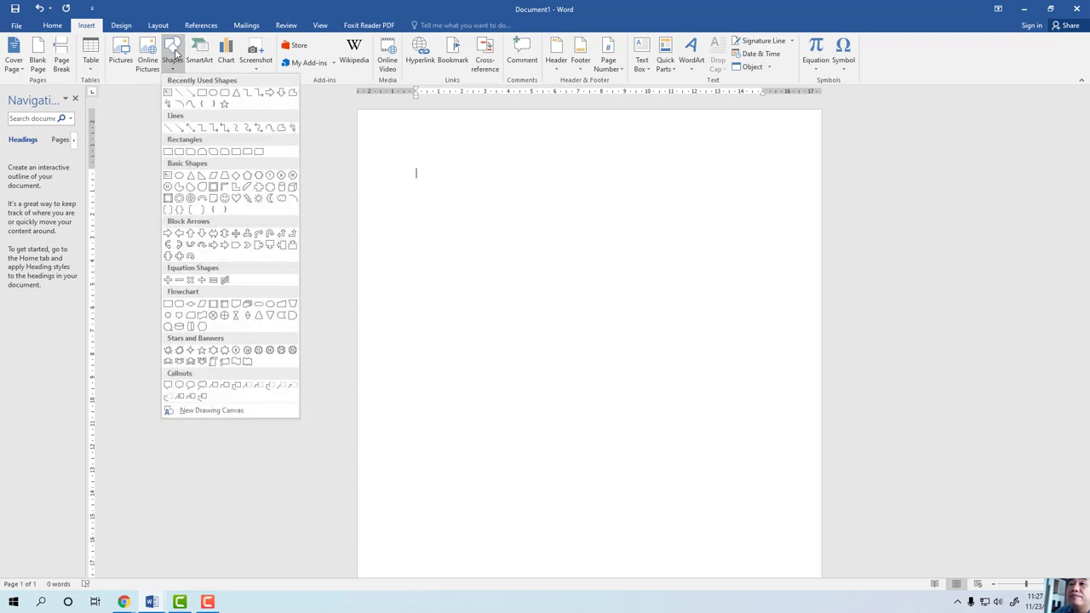
left_click(203, 94)
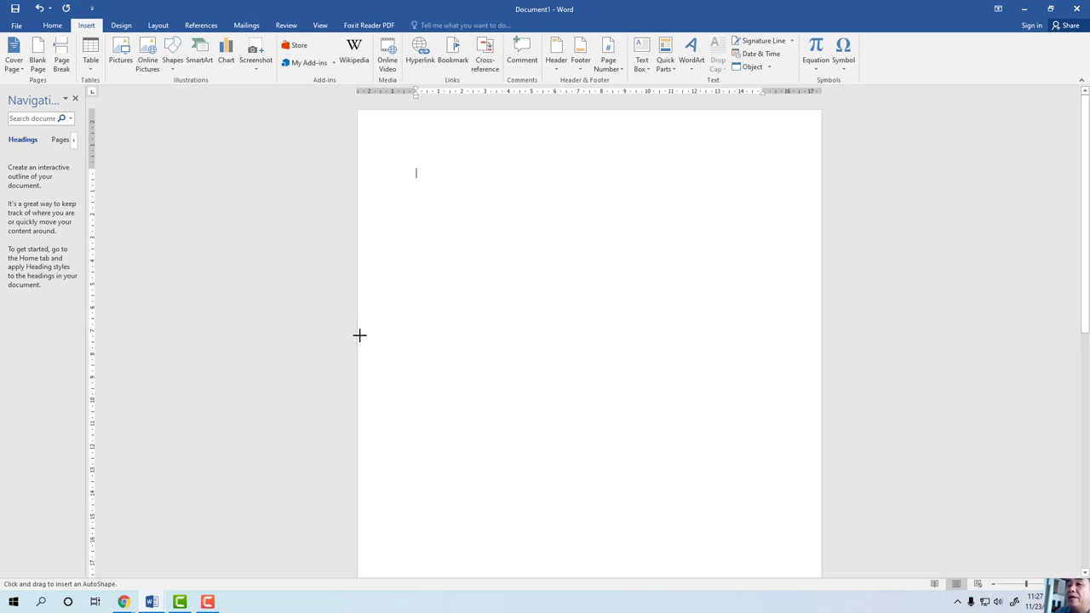
Zoom out until the whole 40 cm tall page is visible
scroll(542, 348, "down", 5)
scroll(547, 347, "down", 5)
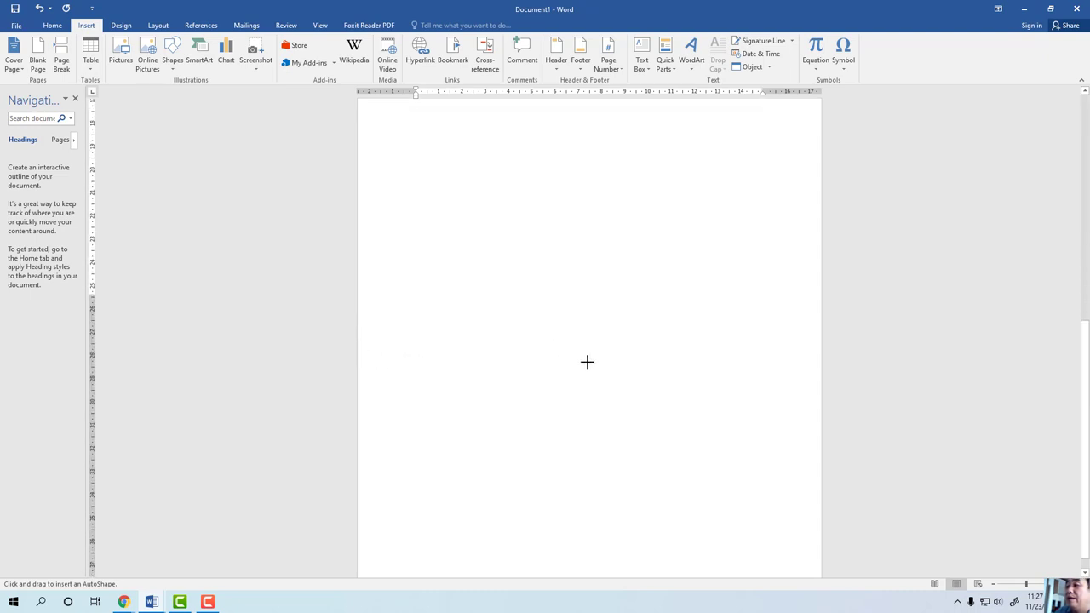
scroll(584, 361, "down", 5)
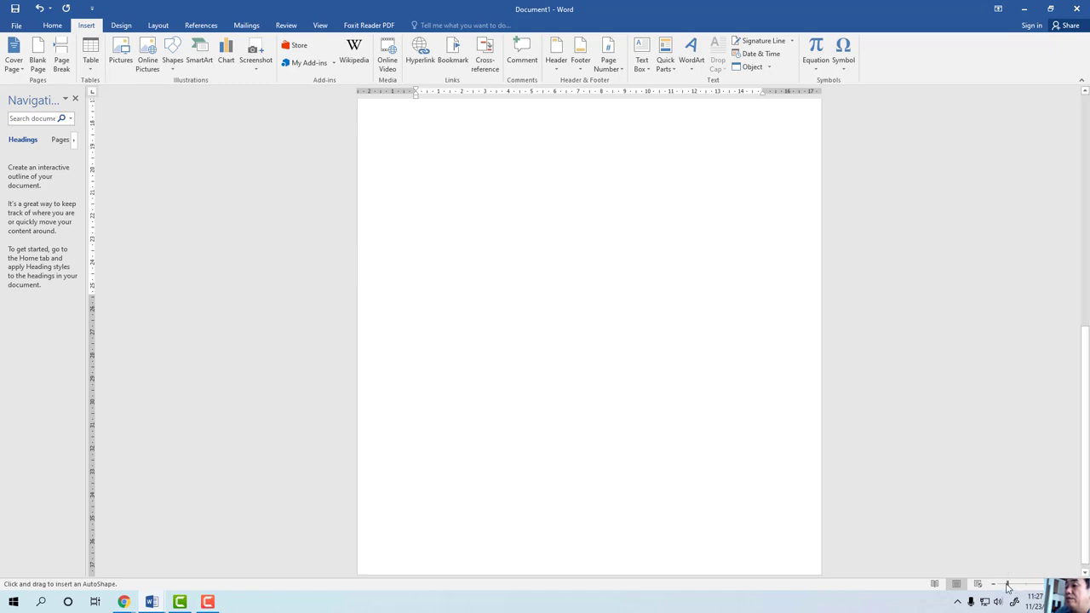
left_click_drag(1007, 588, 1005, 589)
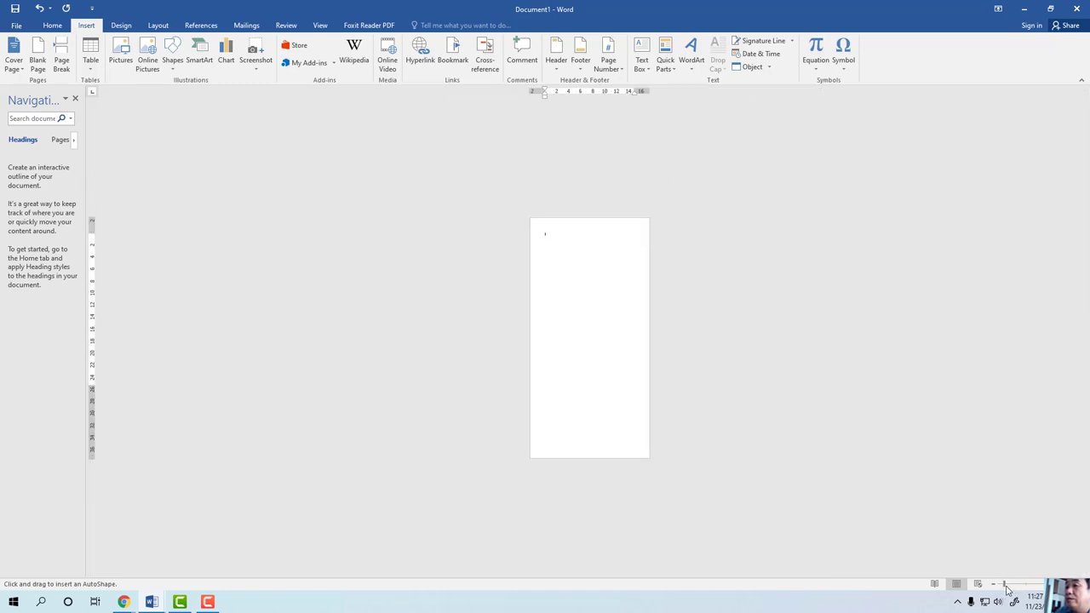
left_click(1018, 587)
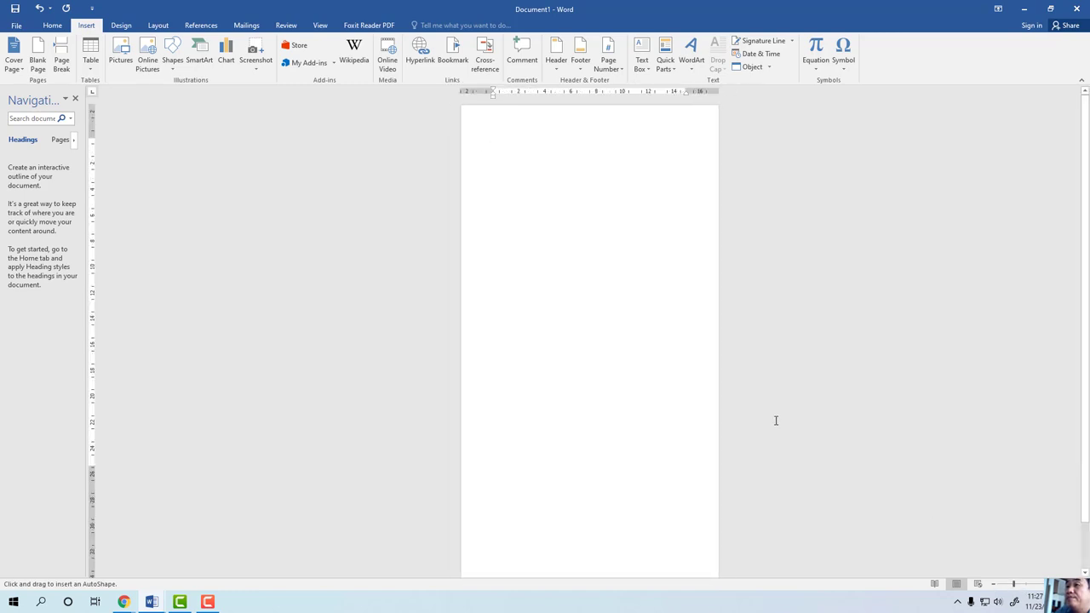
left_click(1015, 588)
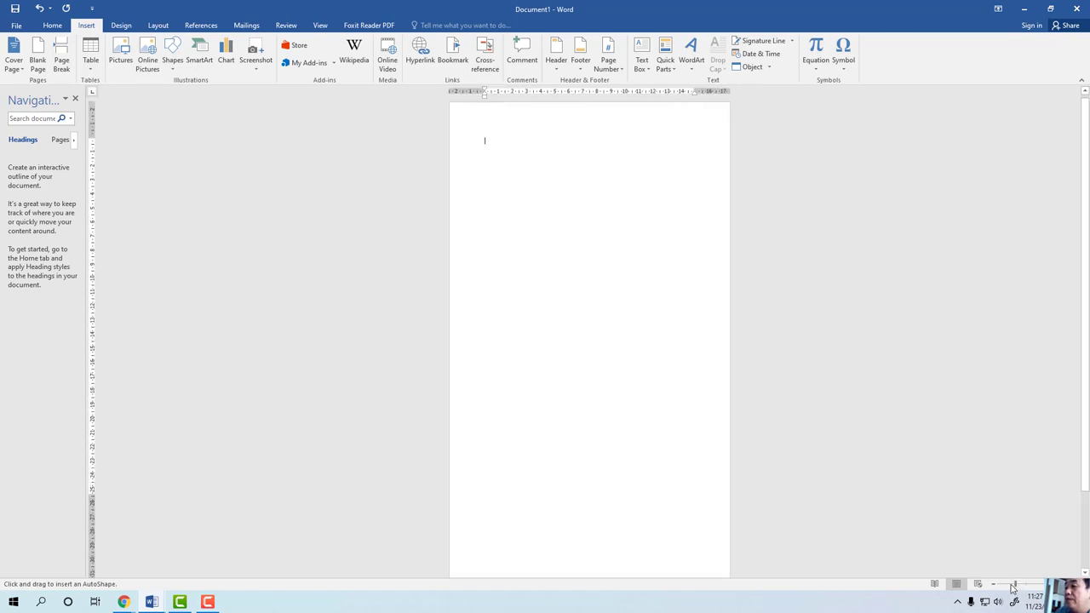
left_click(1010, 587)
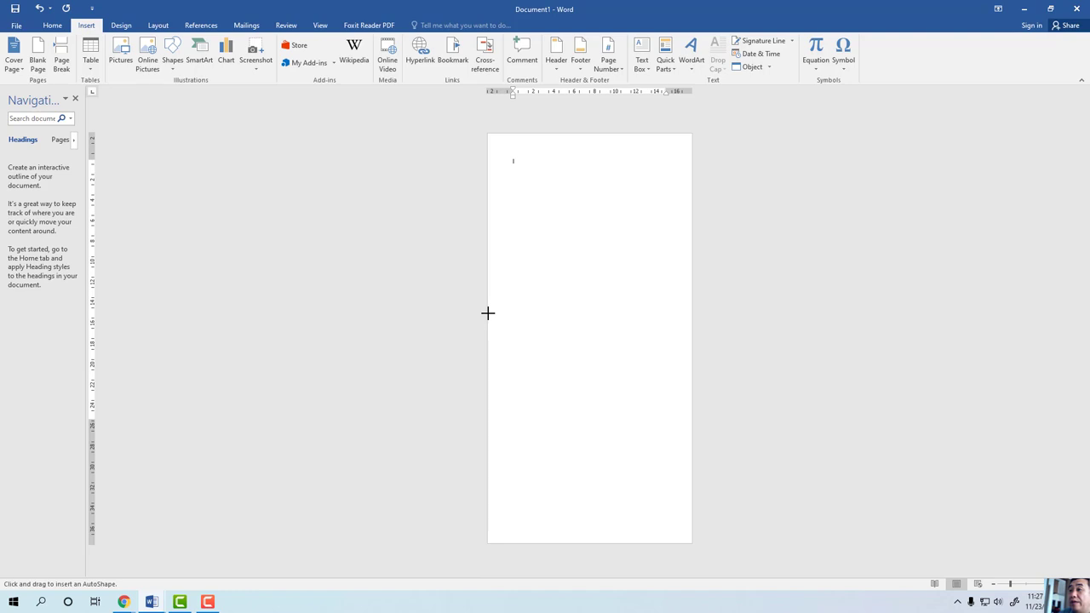
Draw a page-wide blue rectangle and stretch it to 21.42 cm tall by 19.77 cm wide
left_click_drag(487, 314, 691, 225)
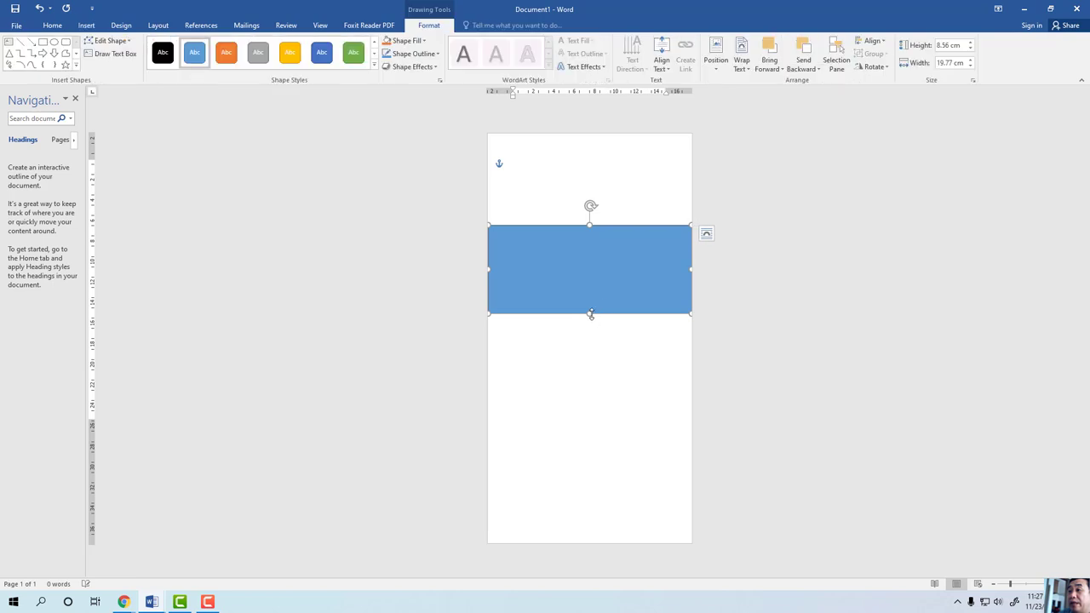
left_click_drag(591, 314, 583, 444)
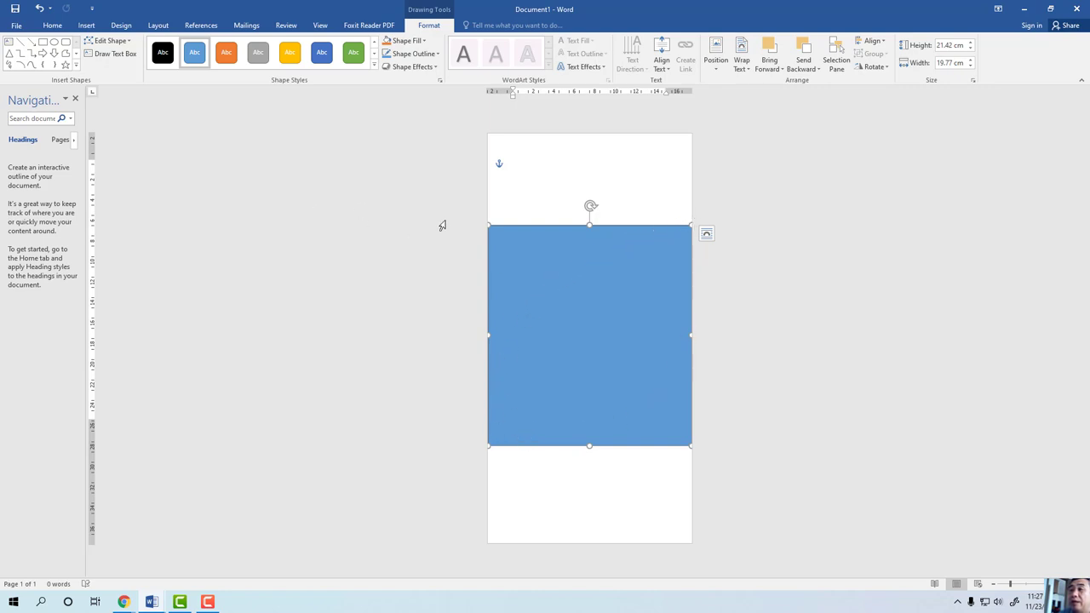
With Edit Points, pull the rectangle's corners inward into a slanted quadrilateral and curve its top edge
right_click(572, 290)
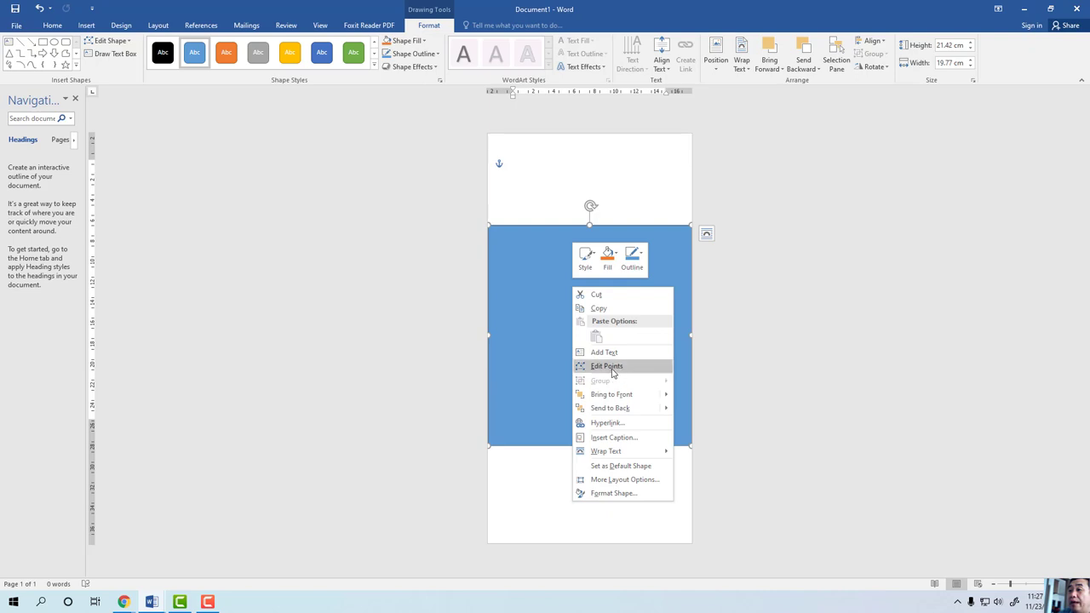
left_click(634, 372)
left_click_drag(489, 226, 535, 304)
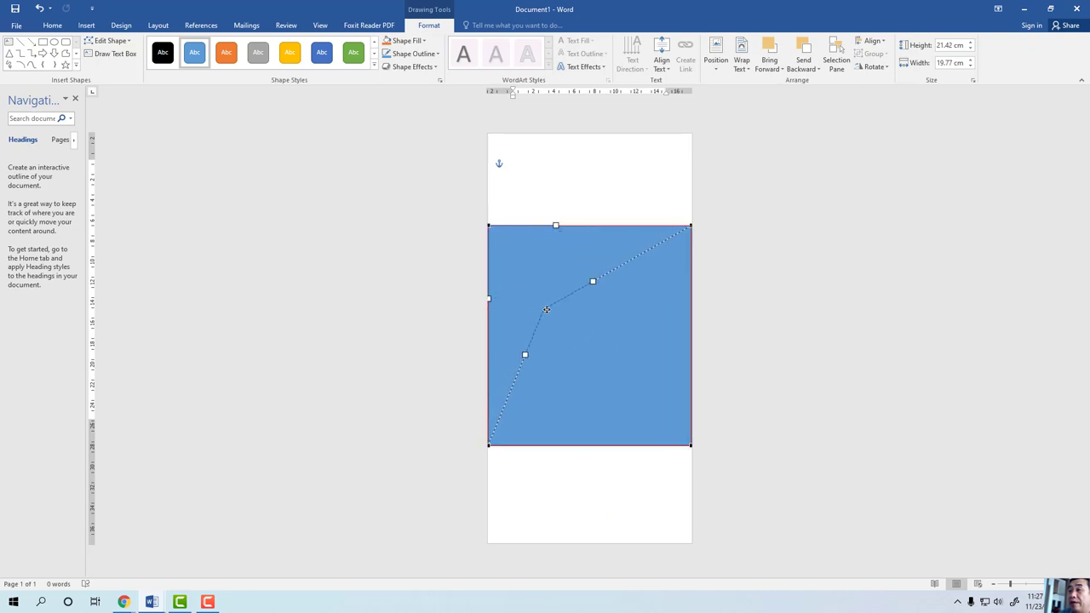
left_click_drag(534, 304, 550, 310)
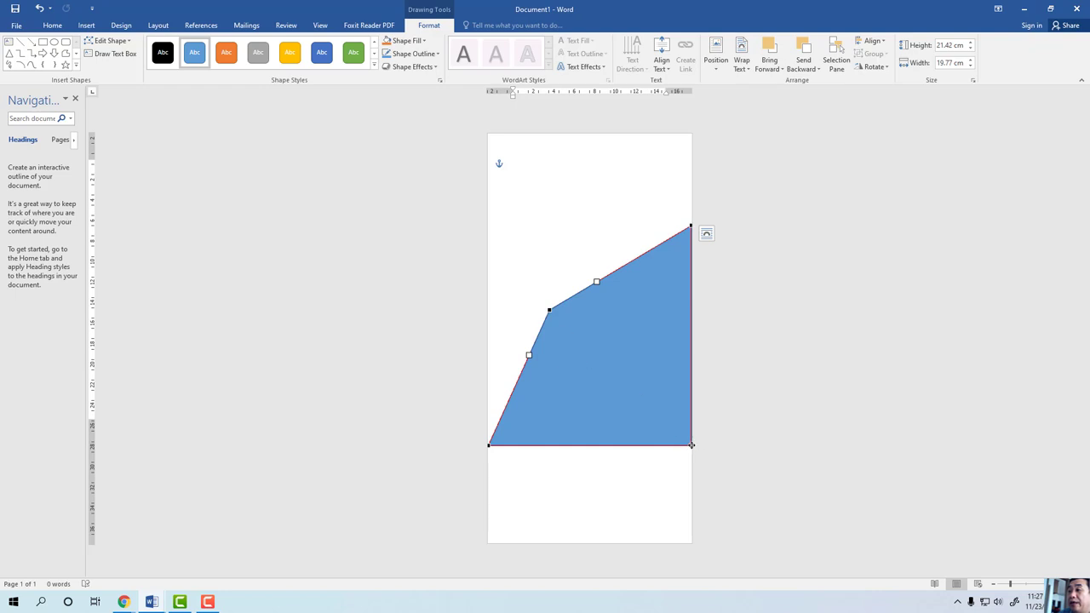
left_click_drag(691, 444, 625, 378)
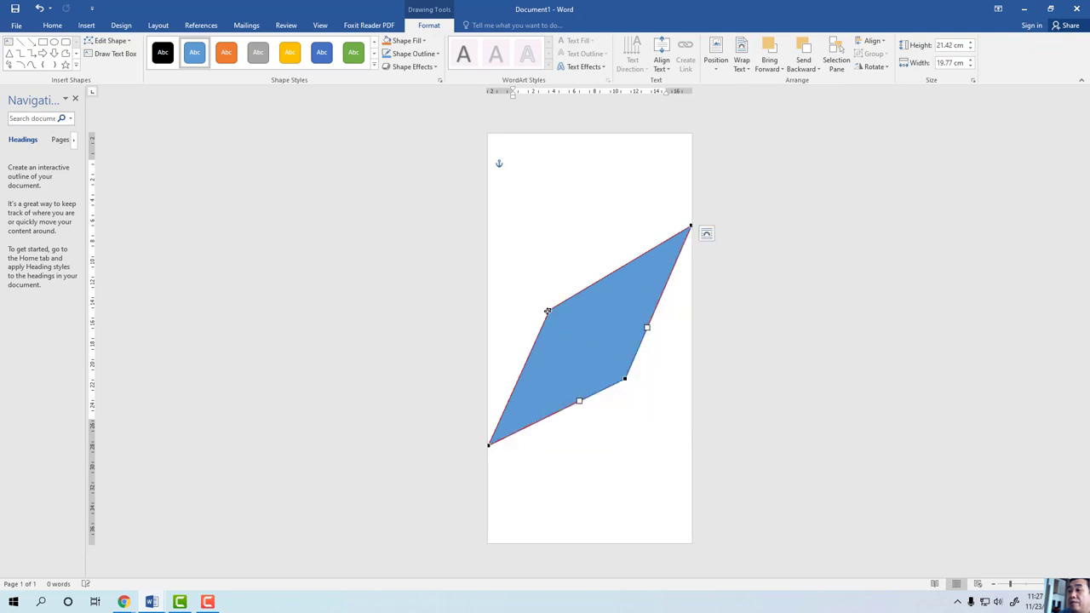
left_click_drag(548, 310, 549, 304)
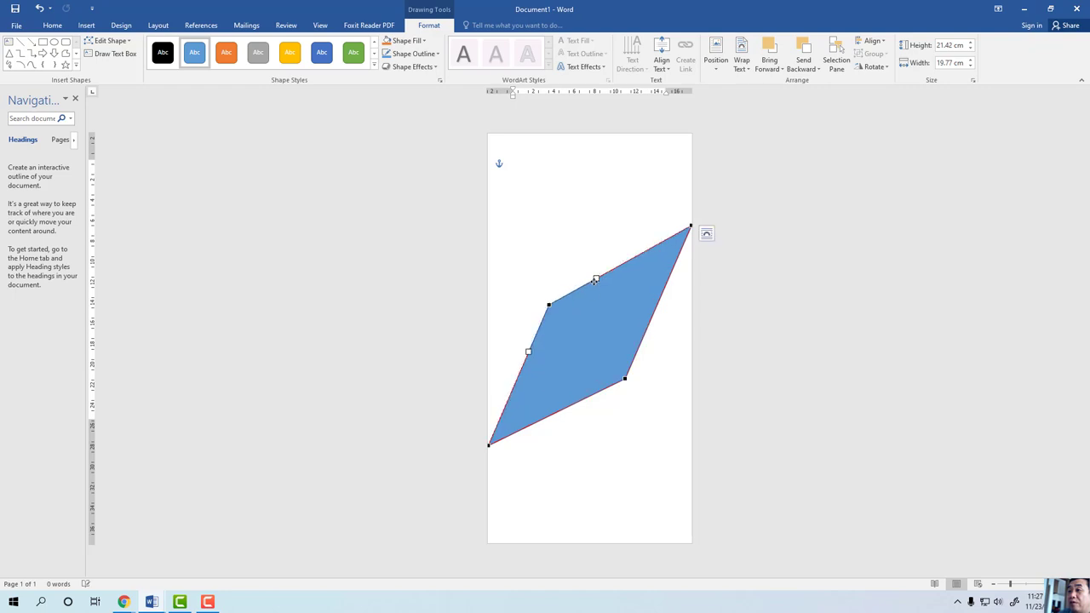
left_click_drag(596, 277, 653, 220)
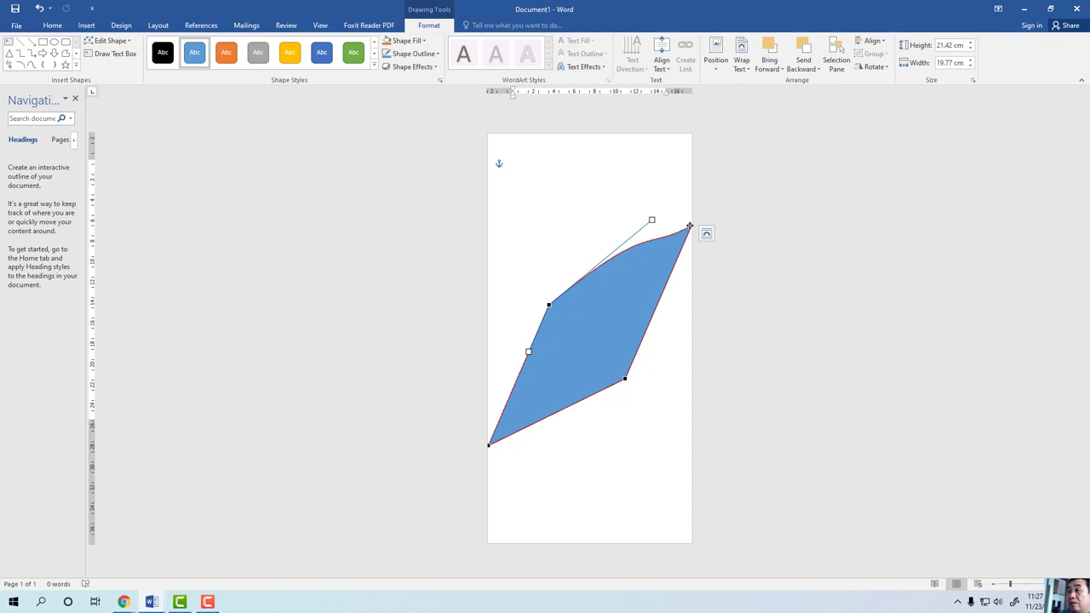
Curve the upper edge at the top-right point and bulge the lower-left edges outward
left_click(689, 226)
left_click_drag(645, 251, 636, 237)
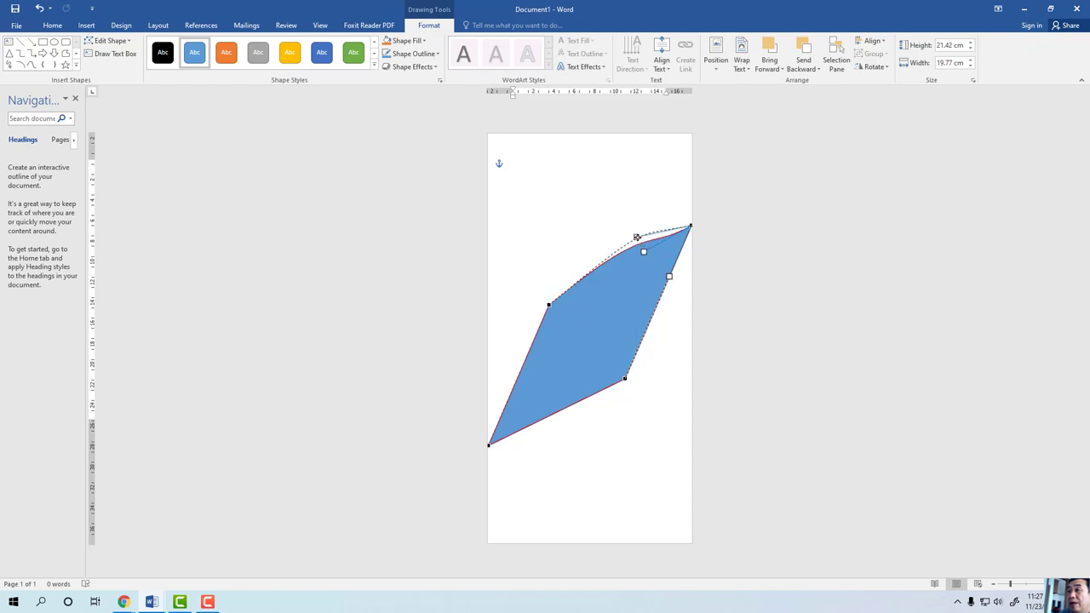
left_click(548, 305)
left_click_drag(528, 351, 498, 363)
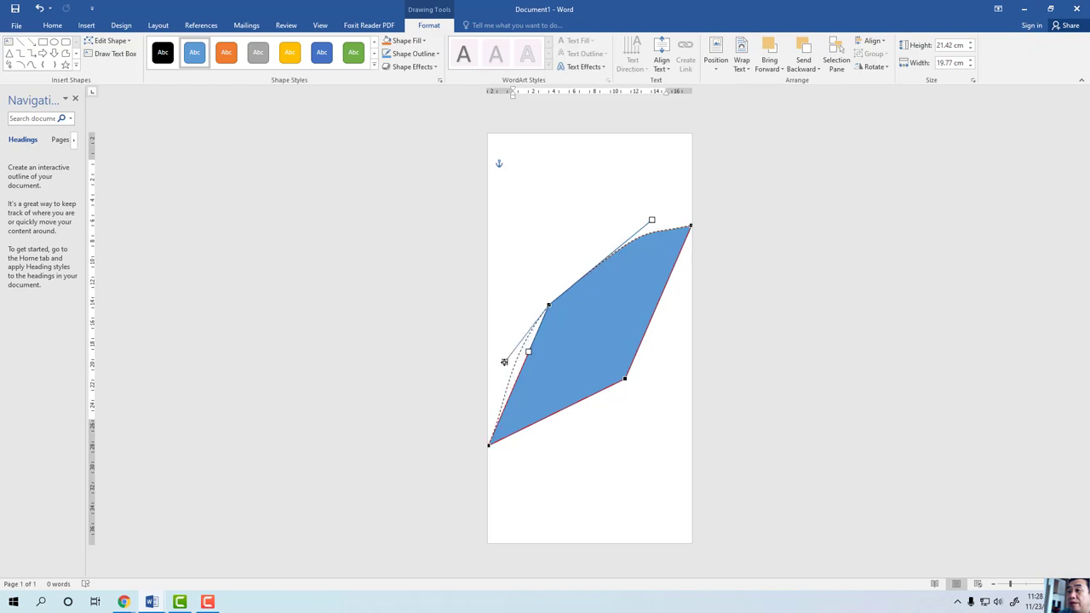
left_click(487, 446)
left_click_drag(507, 398, 491, 399)
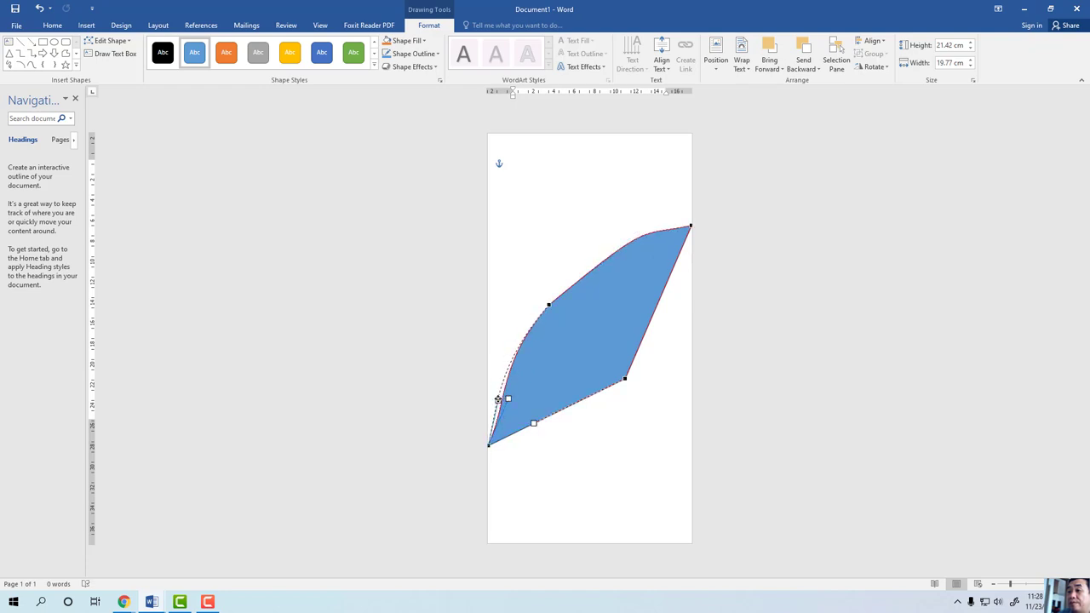
Refine the upper edge curve from the top-right and left points
left_click(690, 227)
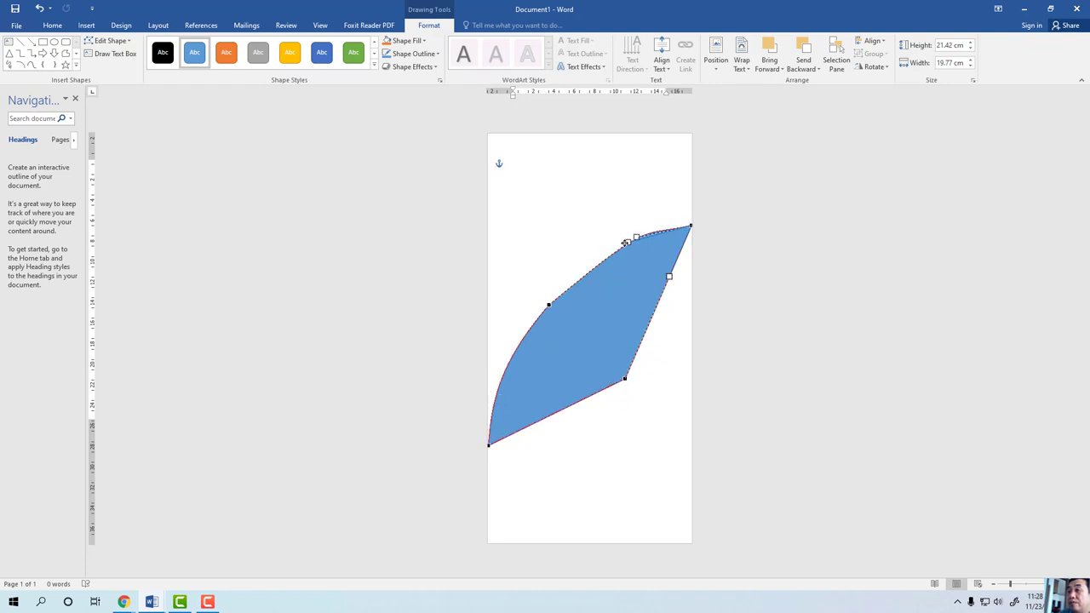
mouse_move(636, 237)
left_mouse_down()
mouse_move(603, 256)
mouse_move(611, 249)
left_mouse_up()
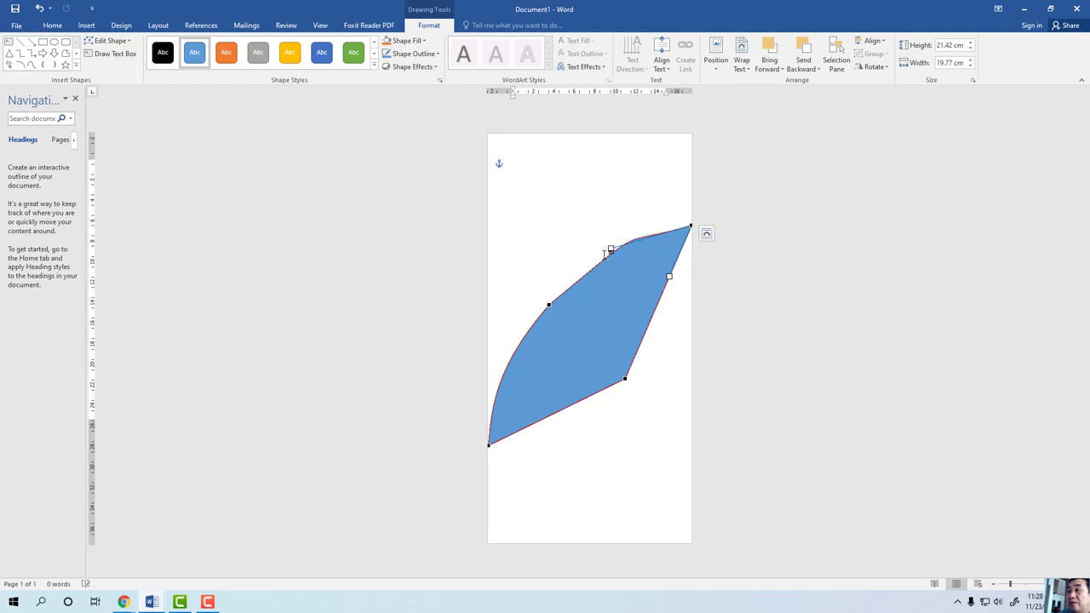
left_click(548, 305)
left_click_drag(652, 221, 613, 257)
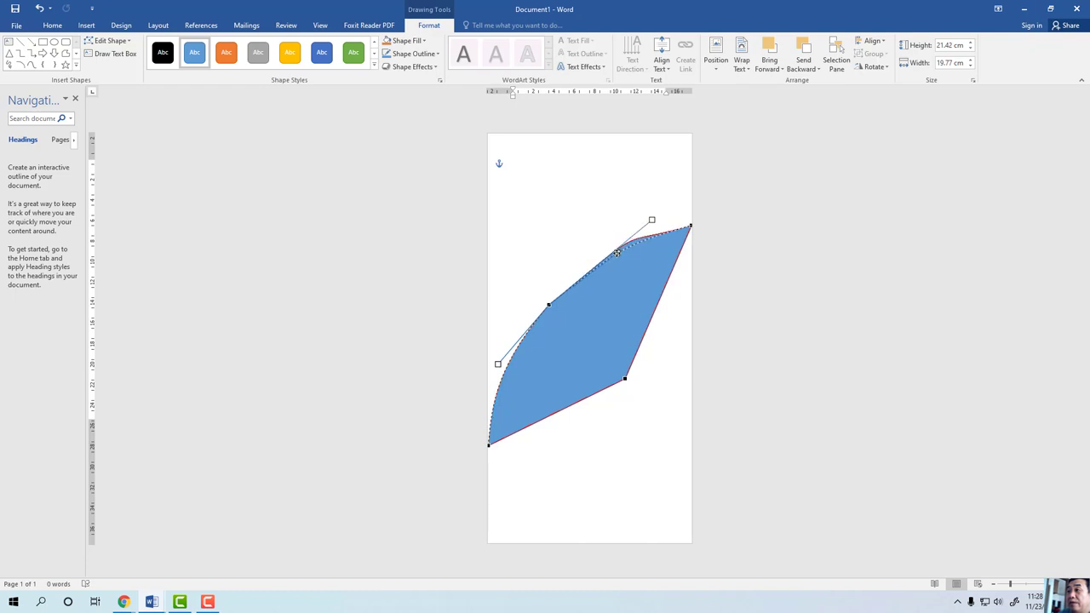
left_click_drag(613, 256, 602, 266)
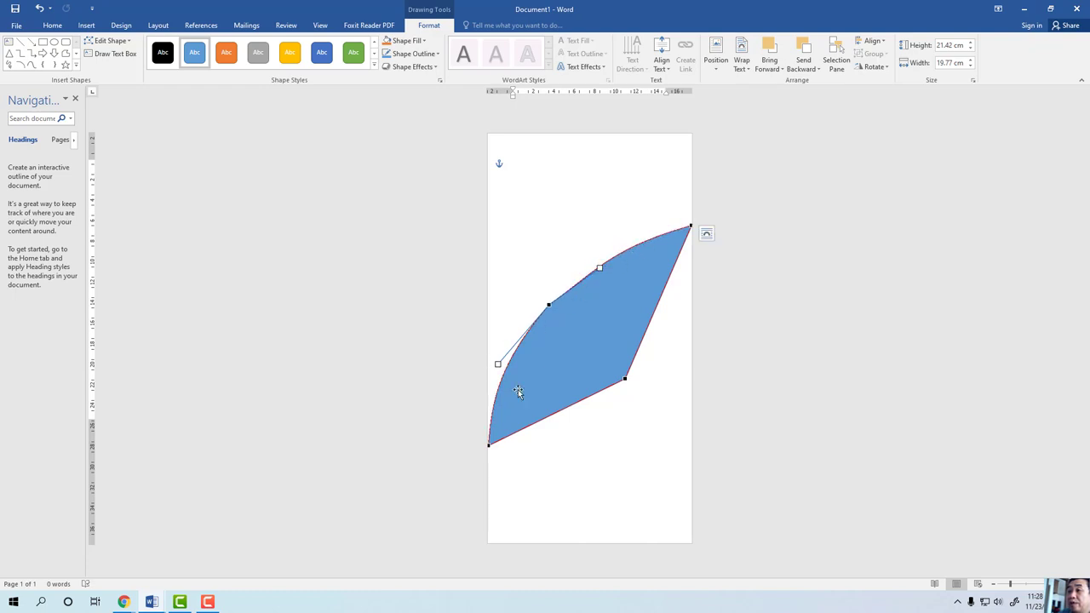
Shift the lower-right point down-right and bow the right edge outward
left_click(625, 378)
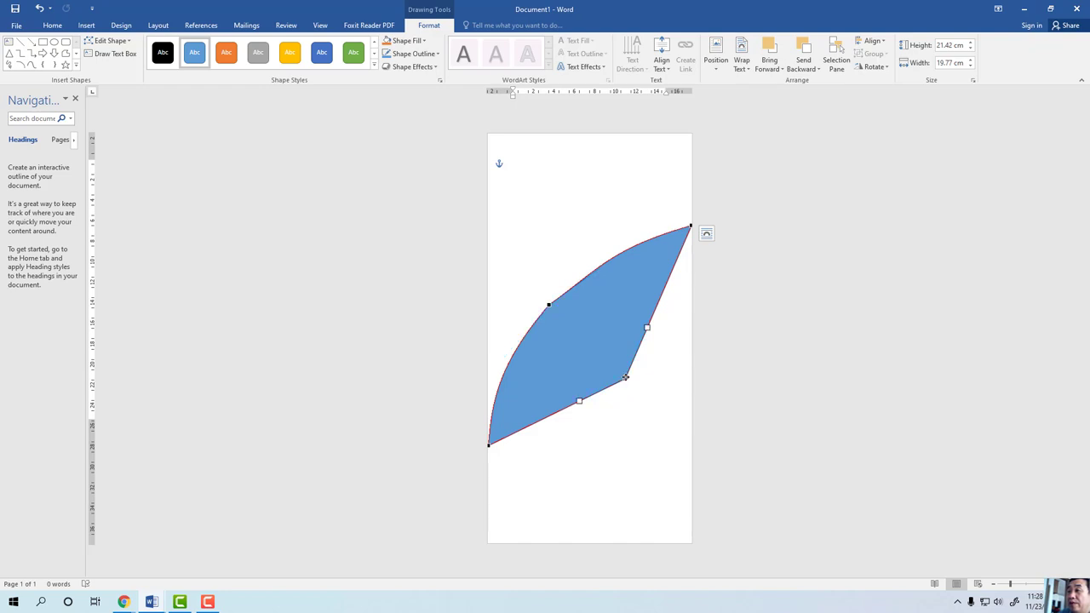
left_click_drag(627, 378, 640, 391)
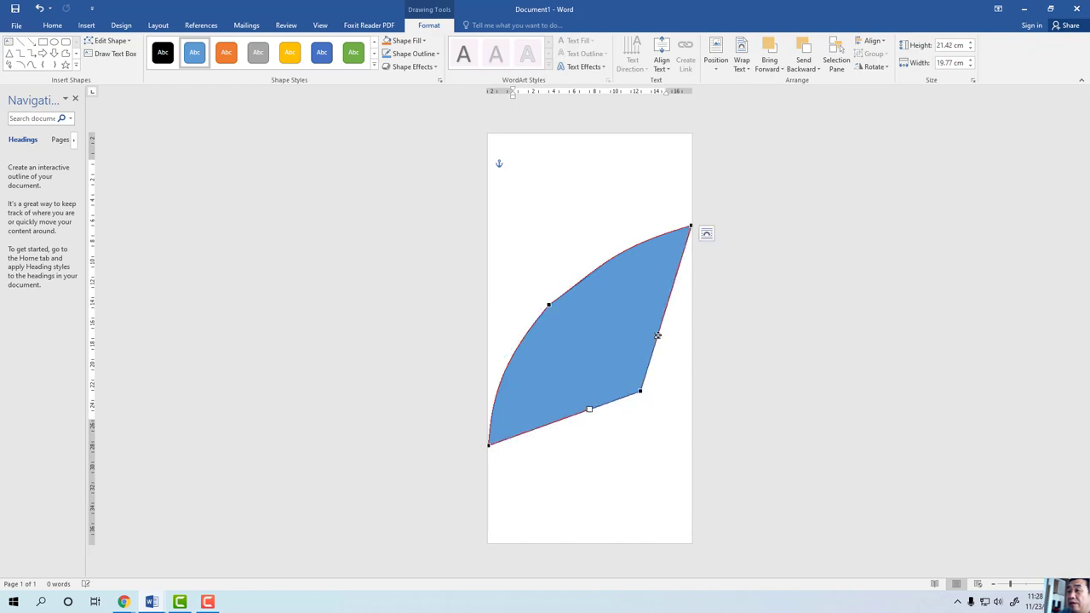
left_click_drag(660, 335, 691, 291)
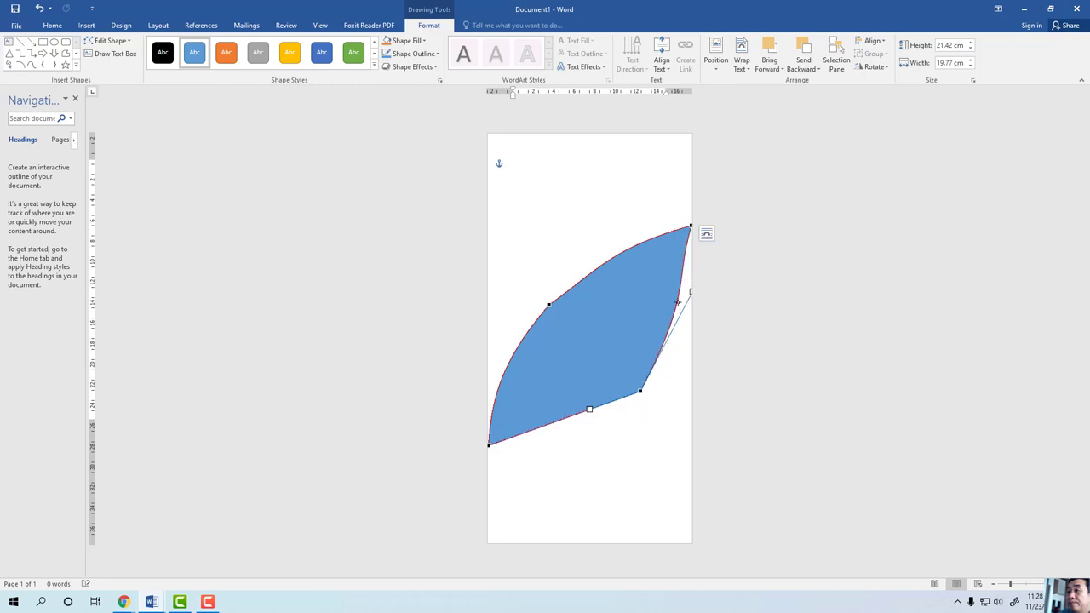
left_click(690, 227)
left_click_drag(675, 281, 685, 293)
Bend the bottom edge into a smooth downward curve from both lower points
left_click(640, 392)
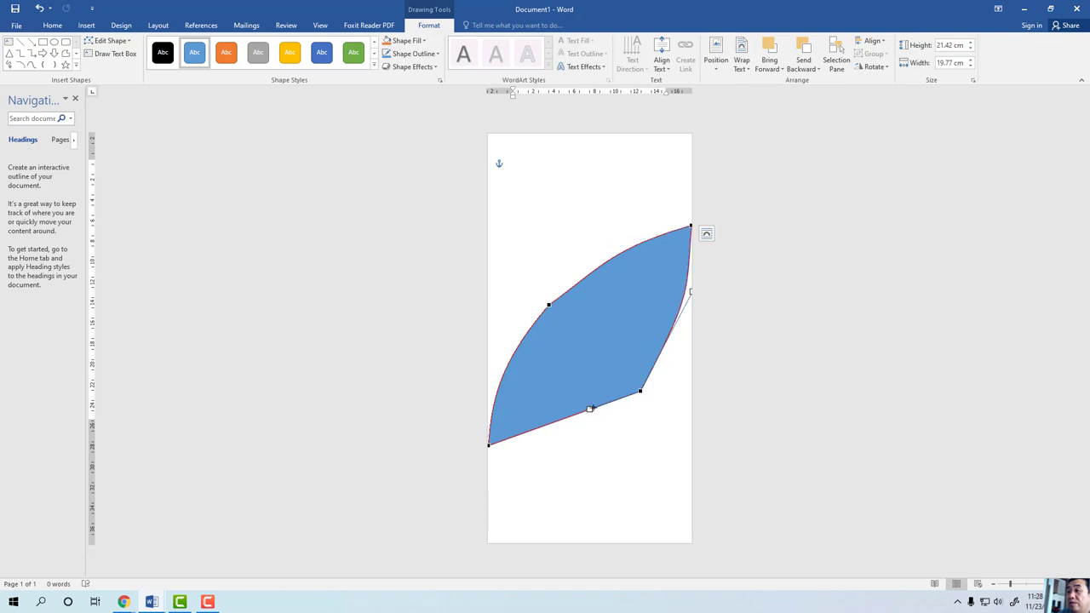
left_click_drag(590, 410, 539, 452)
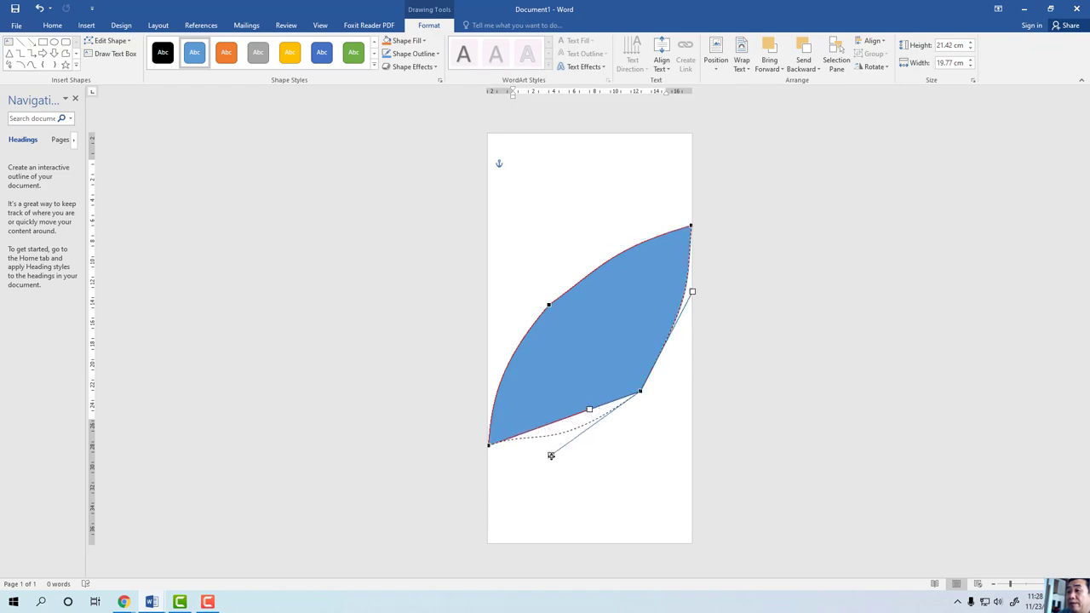
left_click_drag(539, 451, 550, 455)
left_click(488, 444)
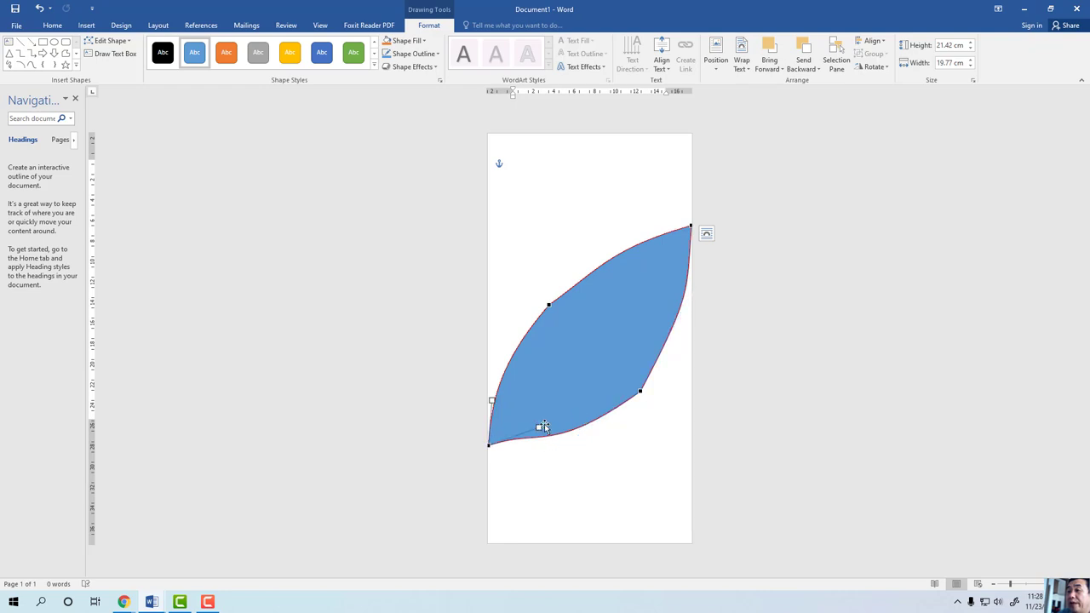
left_click_drag(538, 428, 571, 441)
left_click(638, 391)
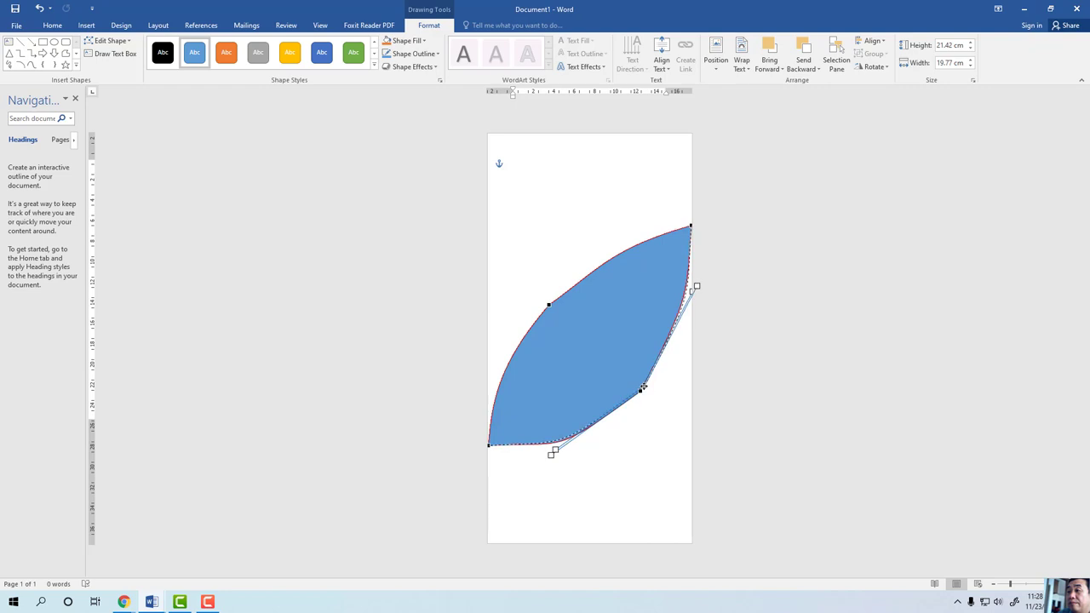
left_click_drag(556, 449, 608, 417)
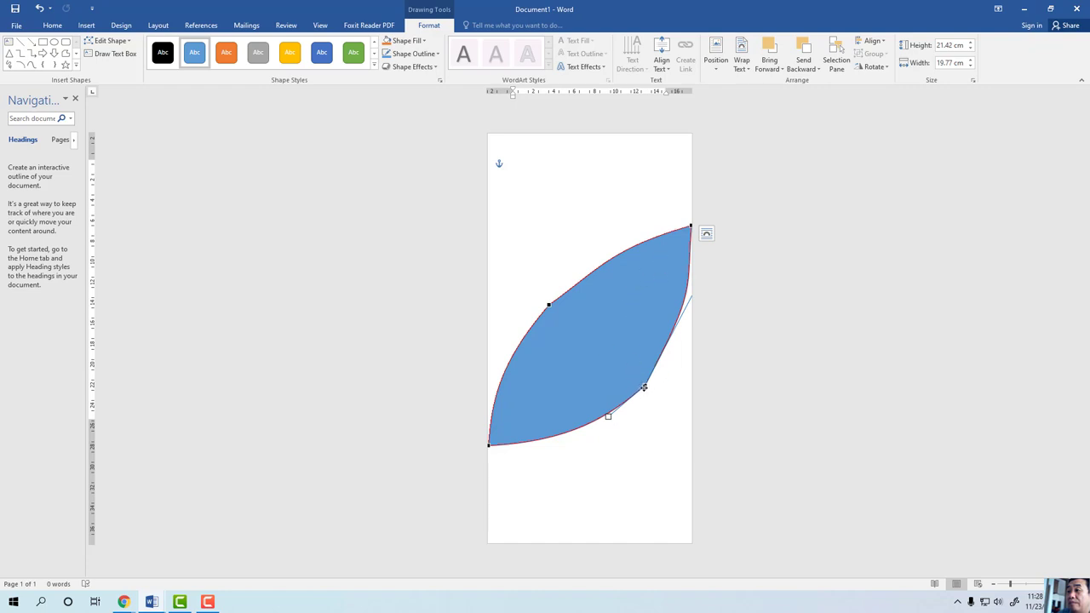
Fine-tune the right, lower, upper-left and left curves, then deselect the leaf shape
left_click_drag(644, 387, 639, 391)
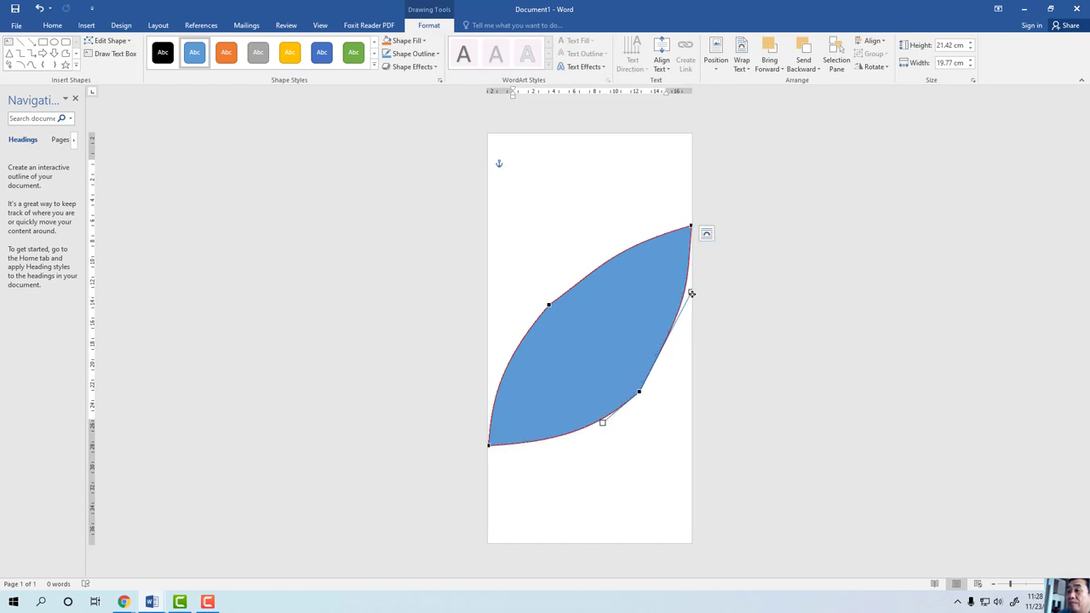
left_click_drag(689, 293, 651, 373)
left_click_drag(602, 423, 628, 400)
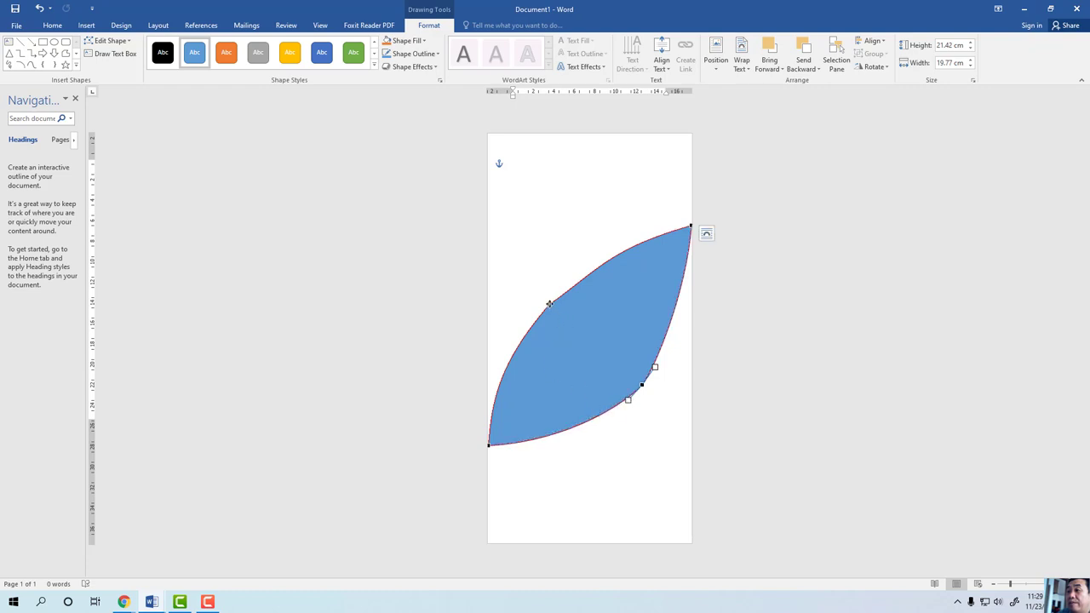
left_click_drag(549, 303, 555, 300)
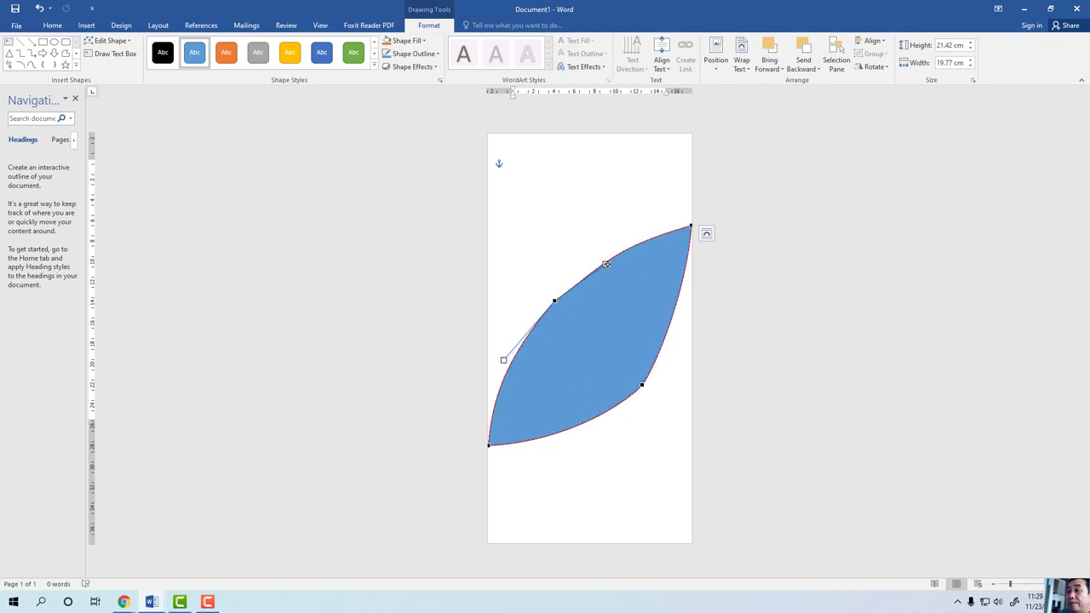
left_click_drag(607, 264, 575, 280)
left_click_drag(512, 350, 527, 334)
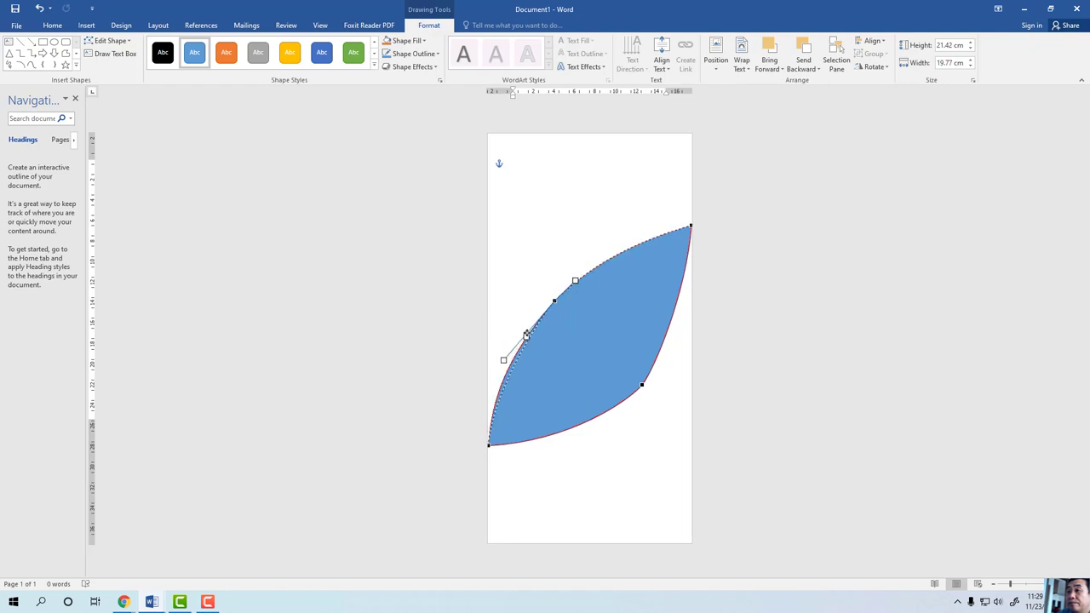
left_click(641, 385)
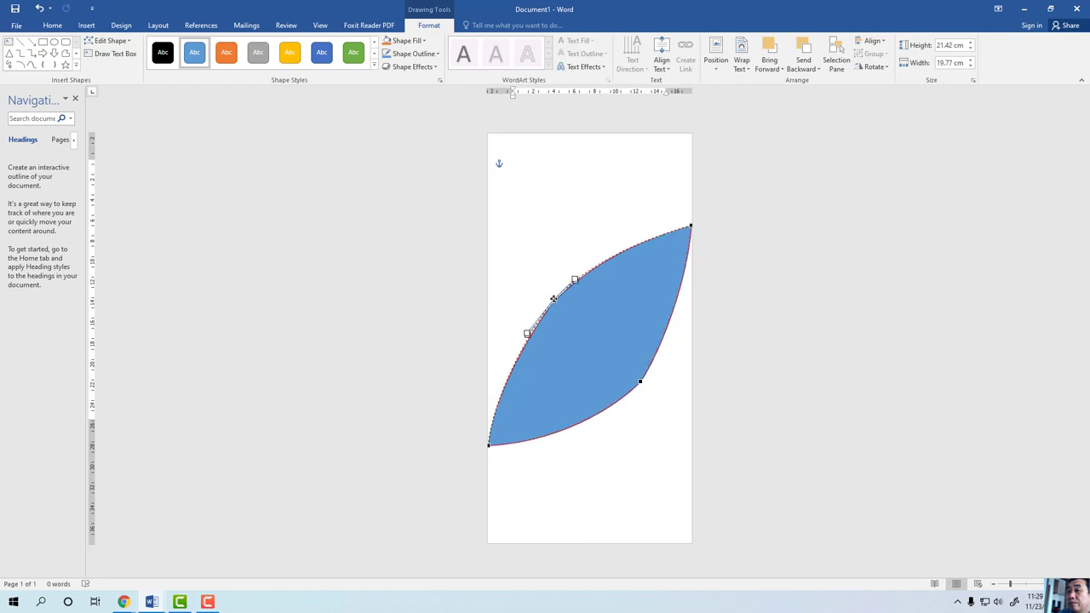
left_click_drag(555, 300, 546, 295)
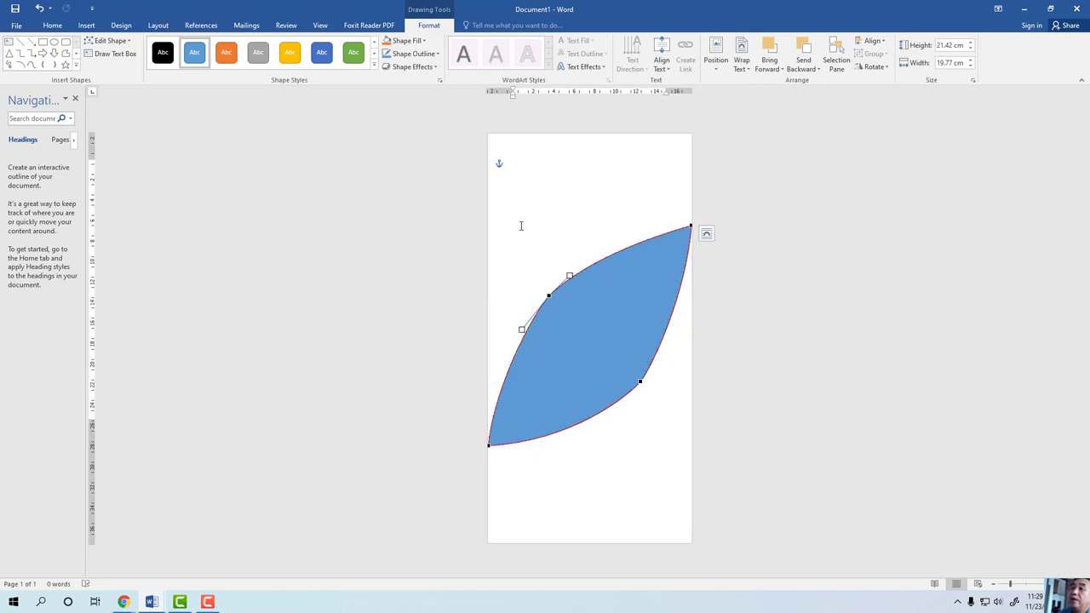
left_click(511, 253)
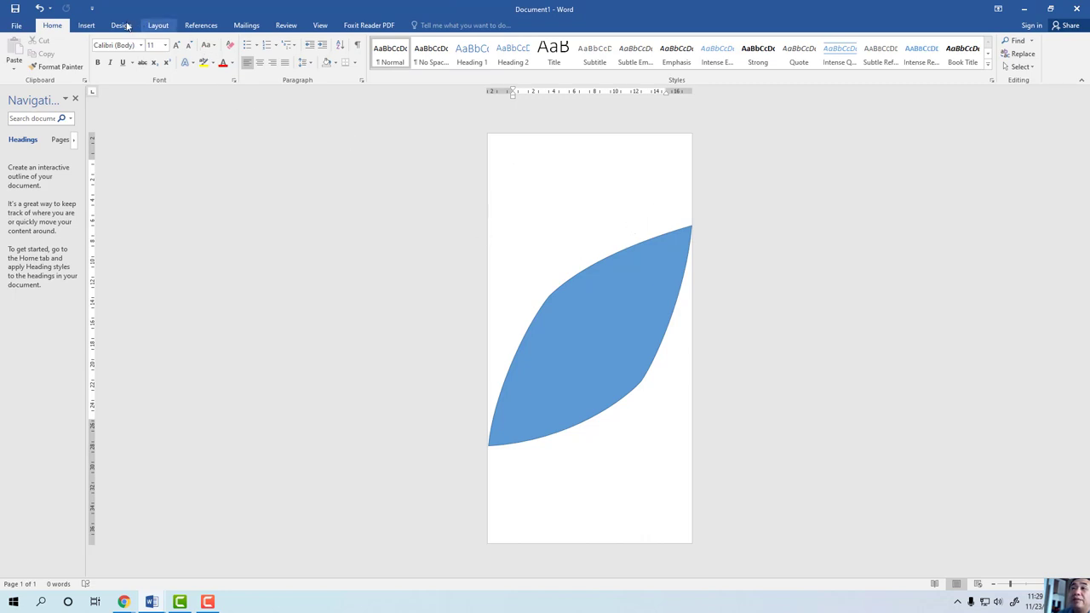
Draw a second blue rectangle, 19.88 cm wide by 6.63 cm tall, across the page top
left_click(86, 24)
left_click(170, 53)
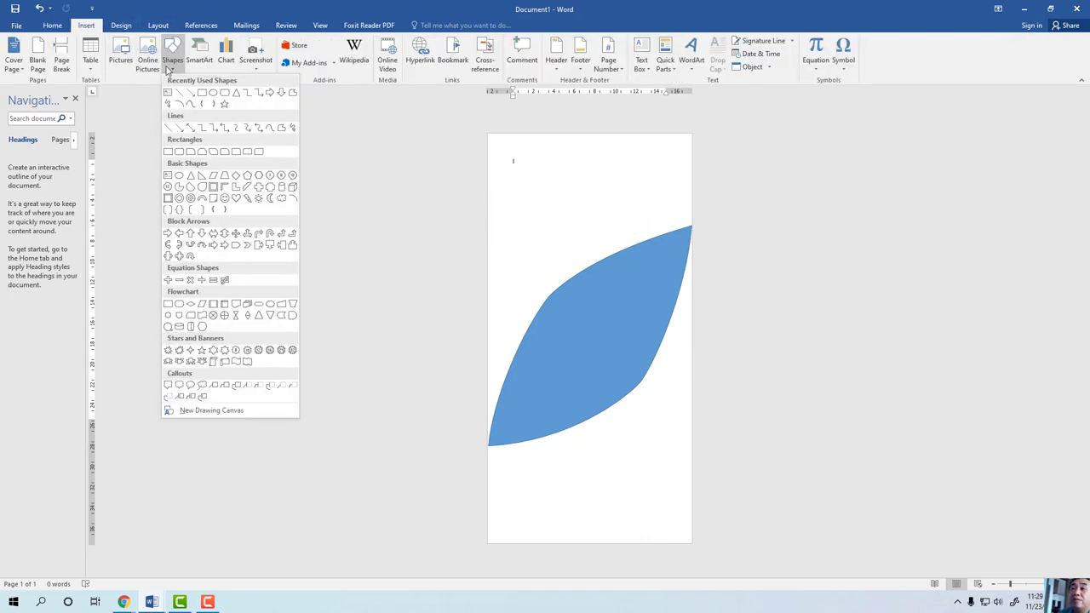
left_click(202, 93)
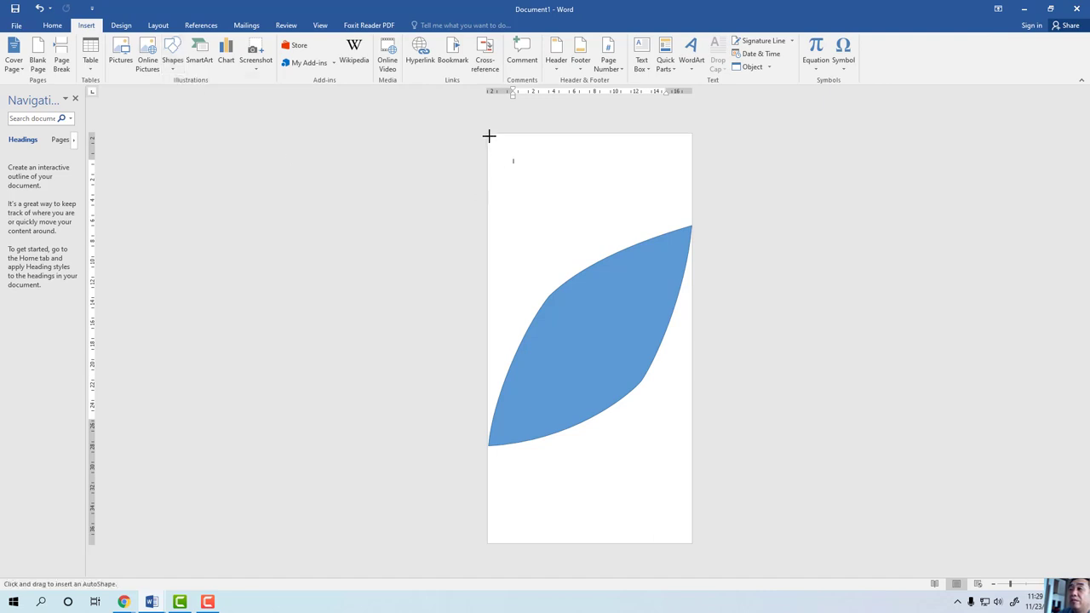
key("Escape")
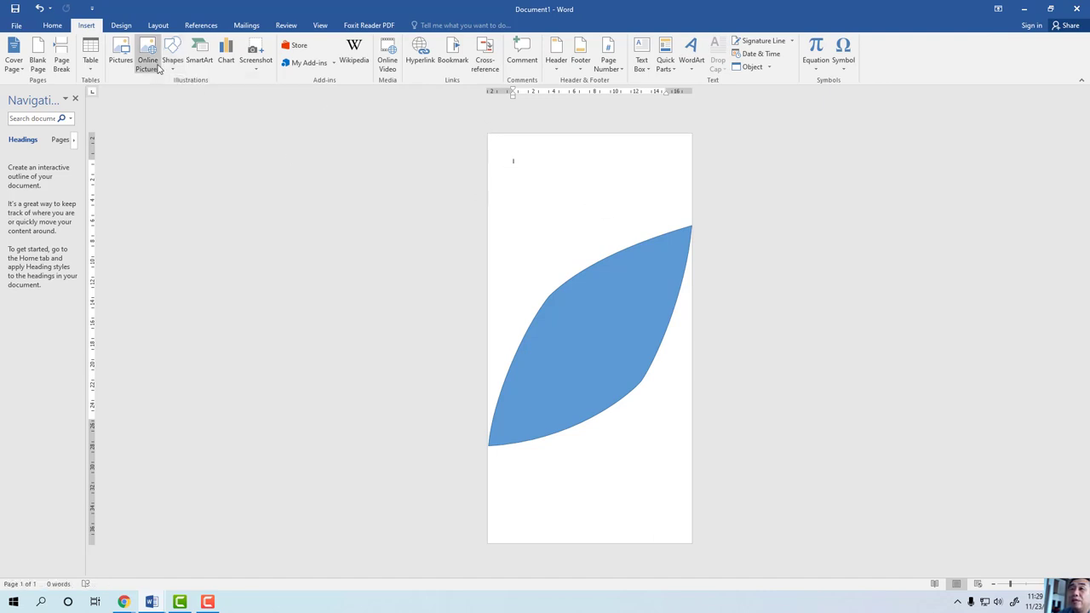
left_click(173, 56)
left_click(201, 92)
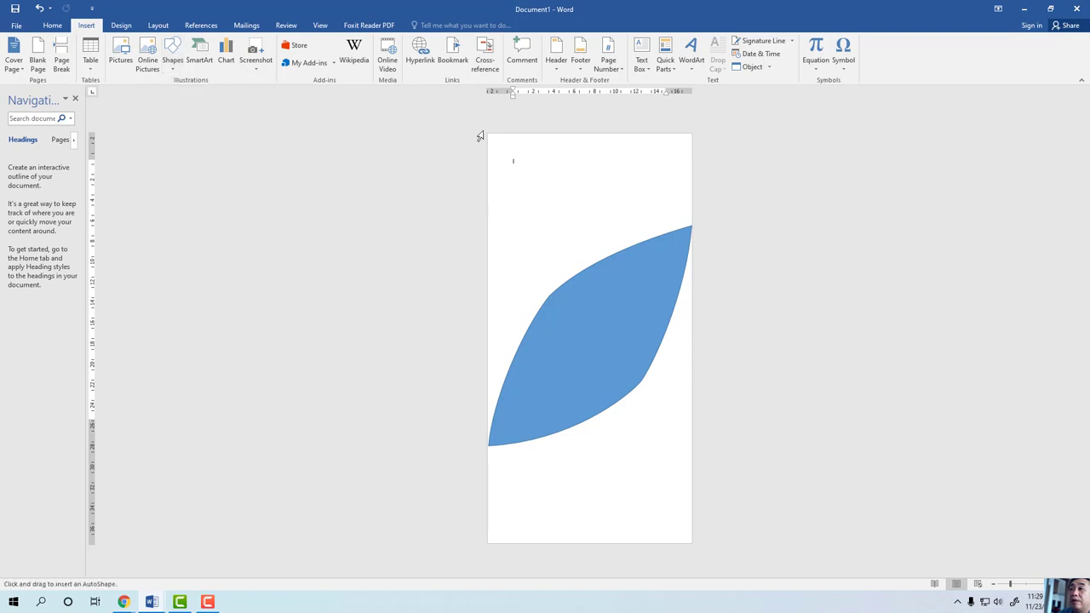
left_click_drag(488, 132, 694, 202)
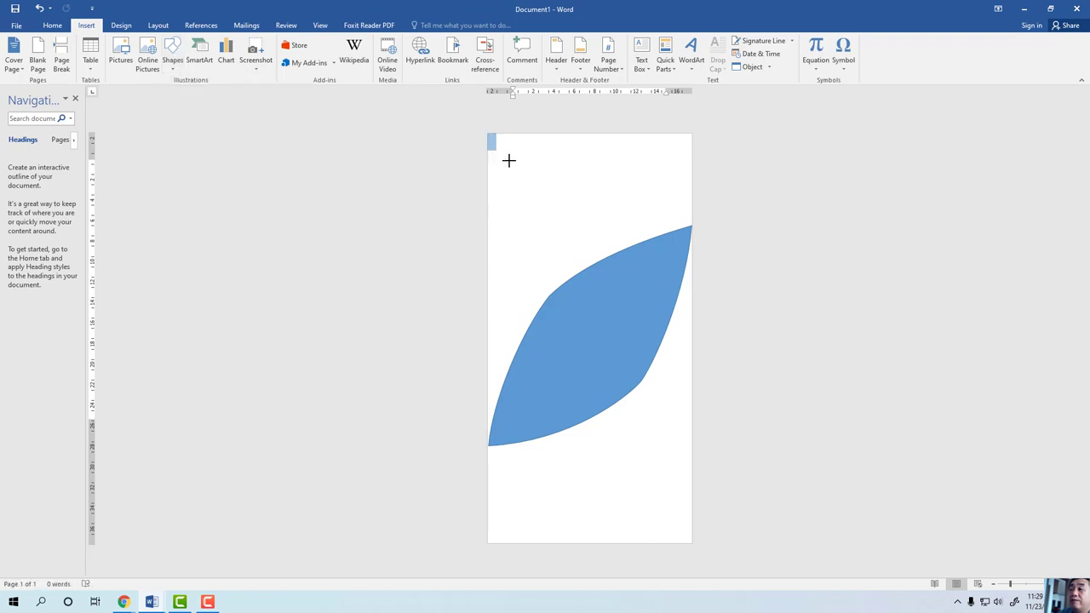
left_click_drag(691, 201, 691, 201)
Edit the top rectangle's points, pulling its lower-right corner up into a curved wedge
right_click(670, 184)
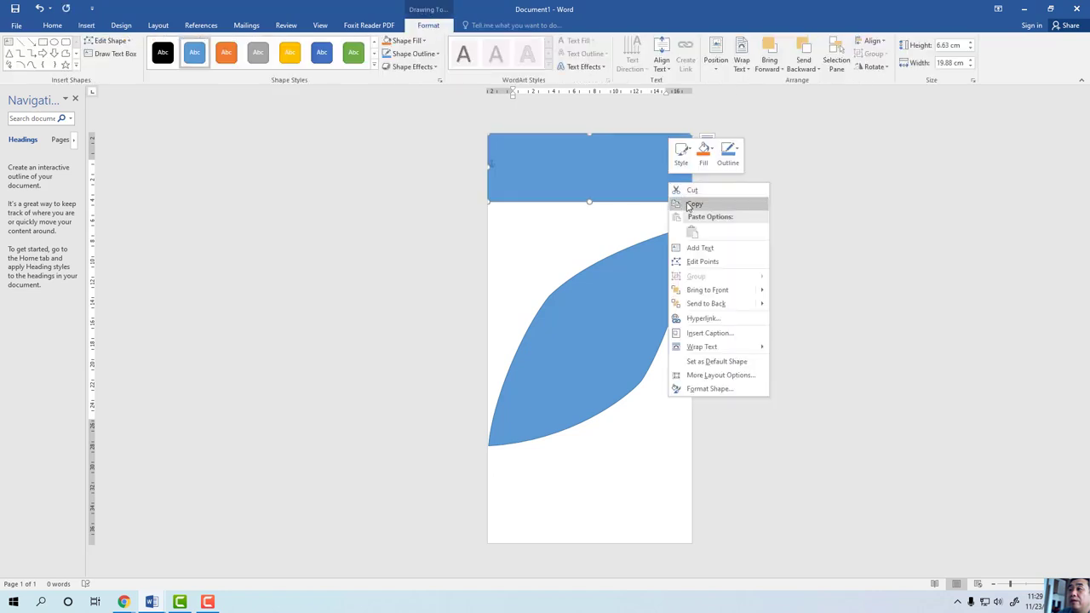
left_click(695, 263)
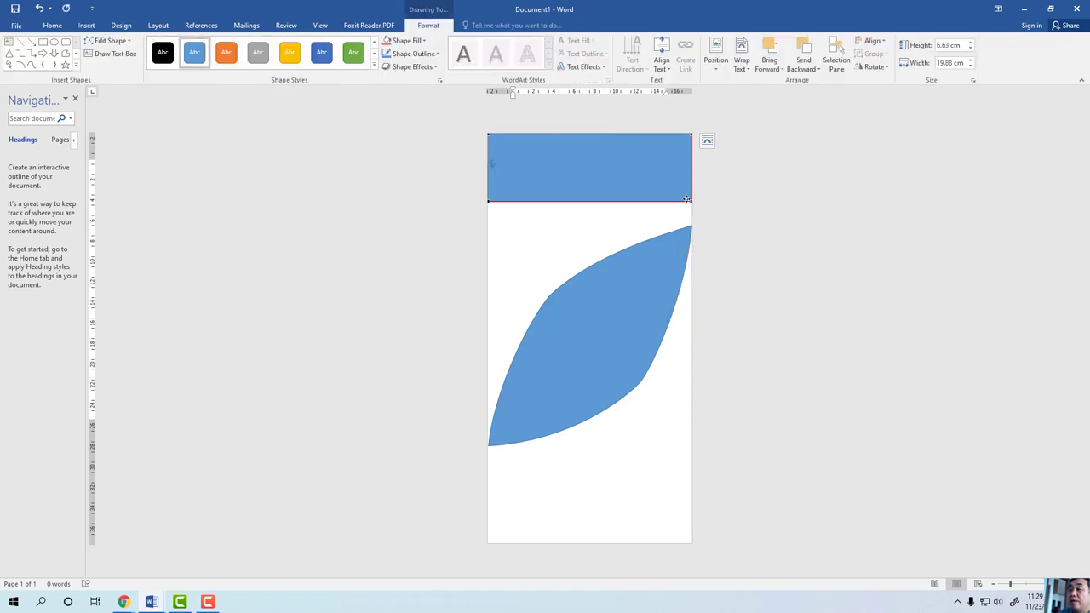
mouse_move(687, 199)
left_mouse_down()
mouse_move(574, 164)
mouse_move(538, 179)
left_mouse_up()
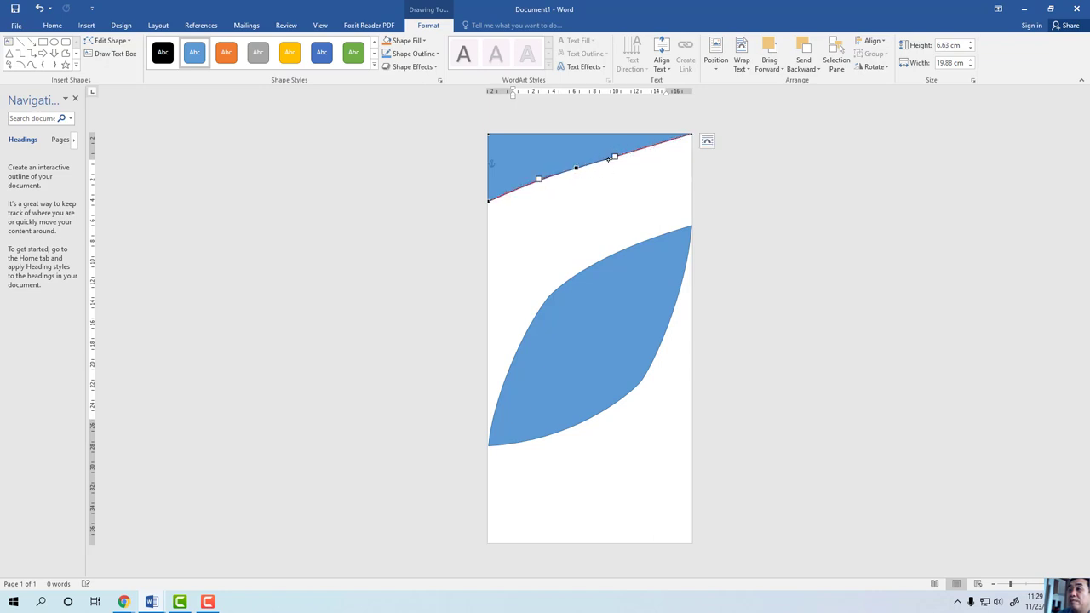
left_click_drag(613, 155, 611, 155)
left_click(582, 311)
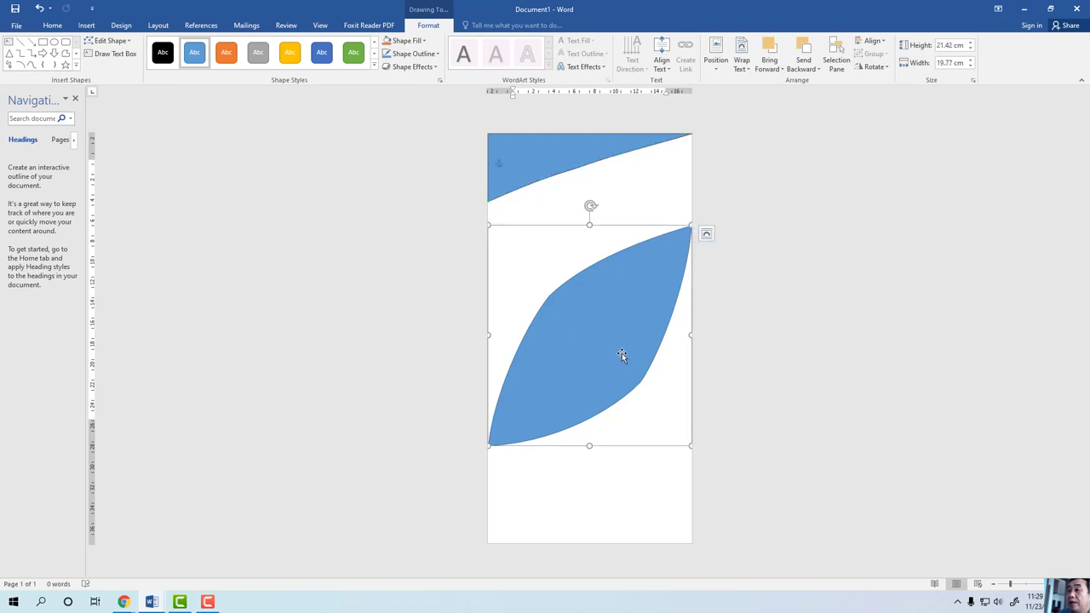
Edit the leaf's points to round out its upper-left and left side curves
right_click(621, 353)
left_click(649, 422)
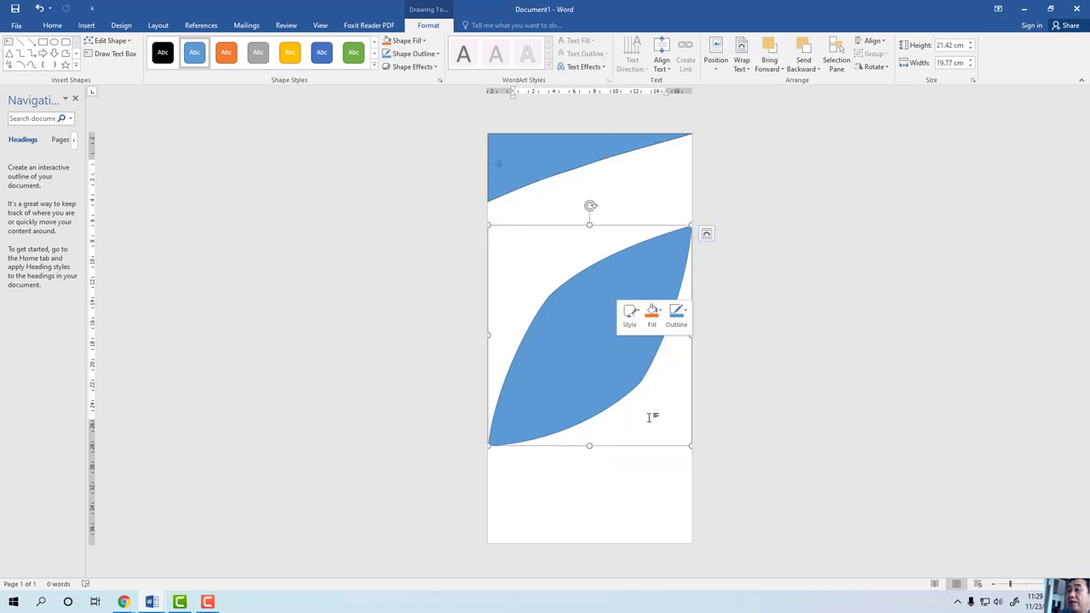
left_click(640, 380)
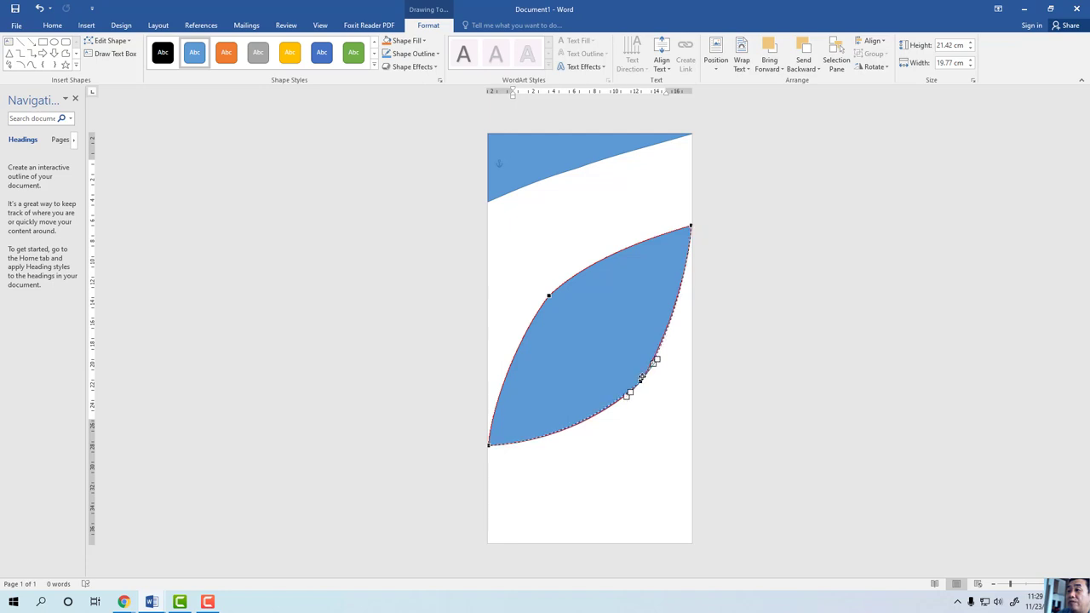
left_click(547, 295)
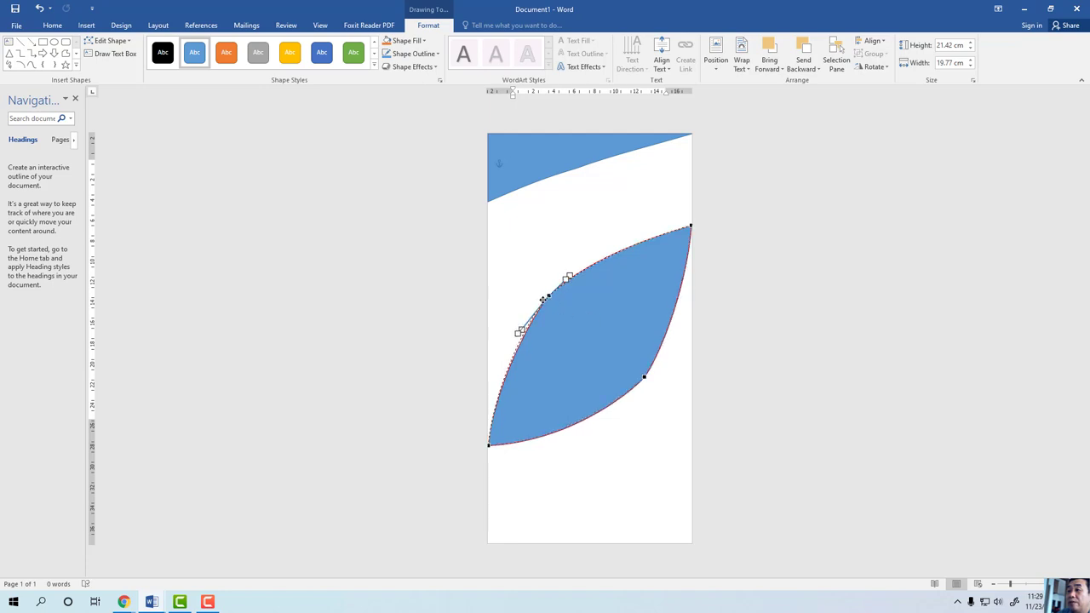
left_click_drag(520, 329, 534, 291)
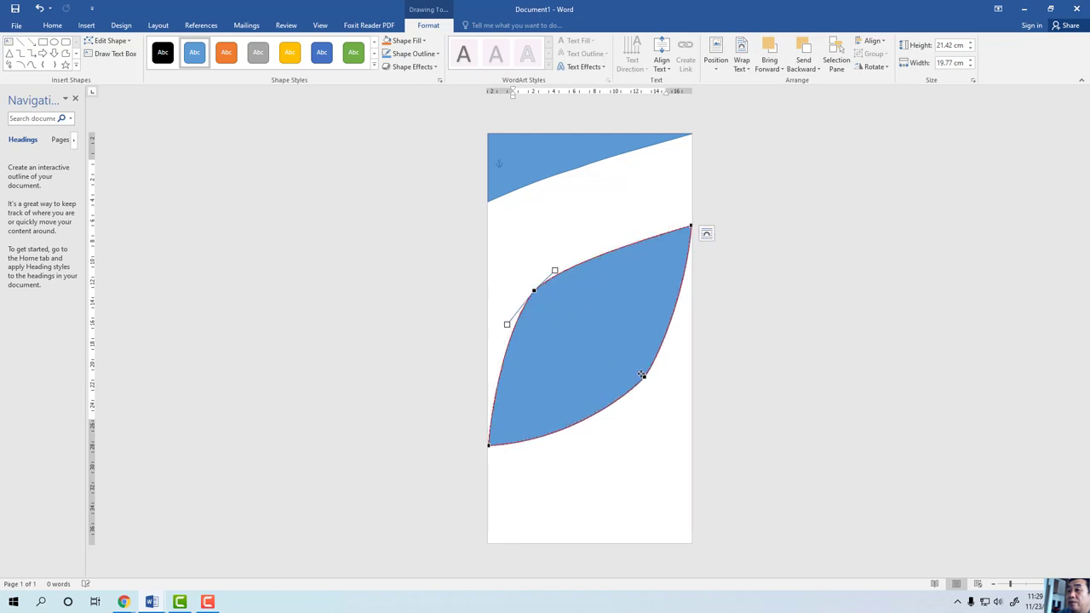
left_click_drag(644, 376, 653, 399)
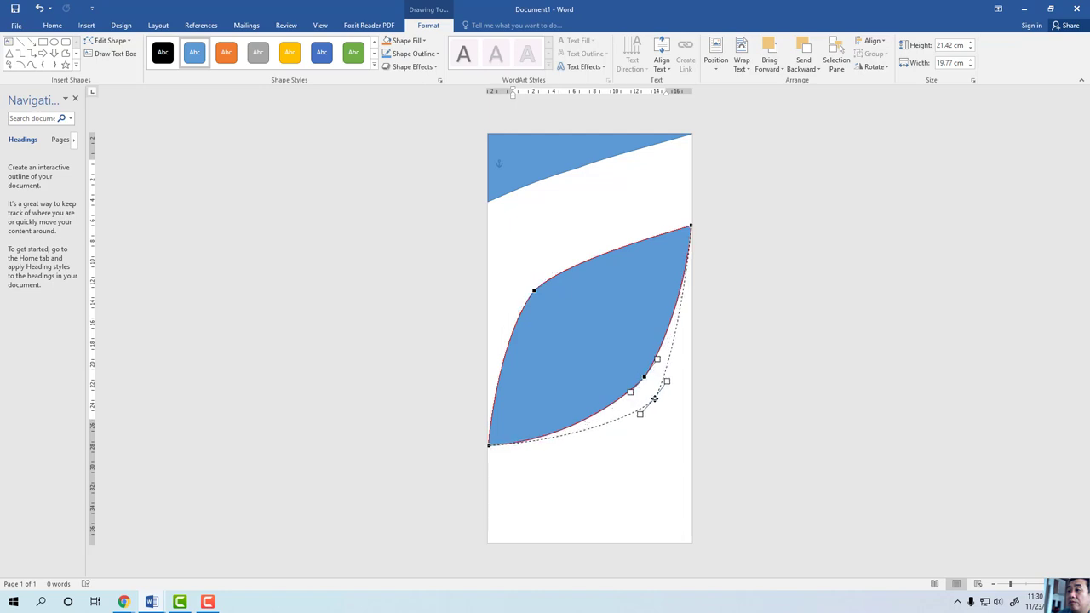
left_click_drag(534, 291, 534, 284)
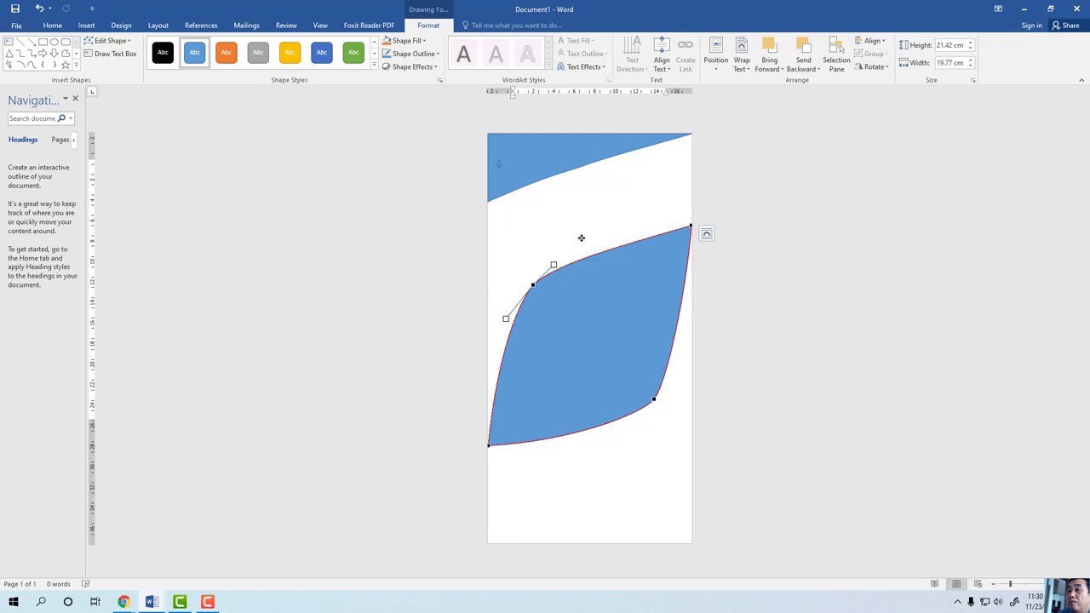
left_click_drag(580, 238, 582, 238)
left_click_drag(505, 317, 489, 338)
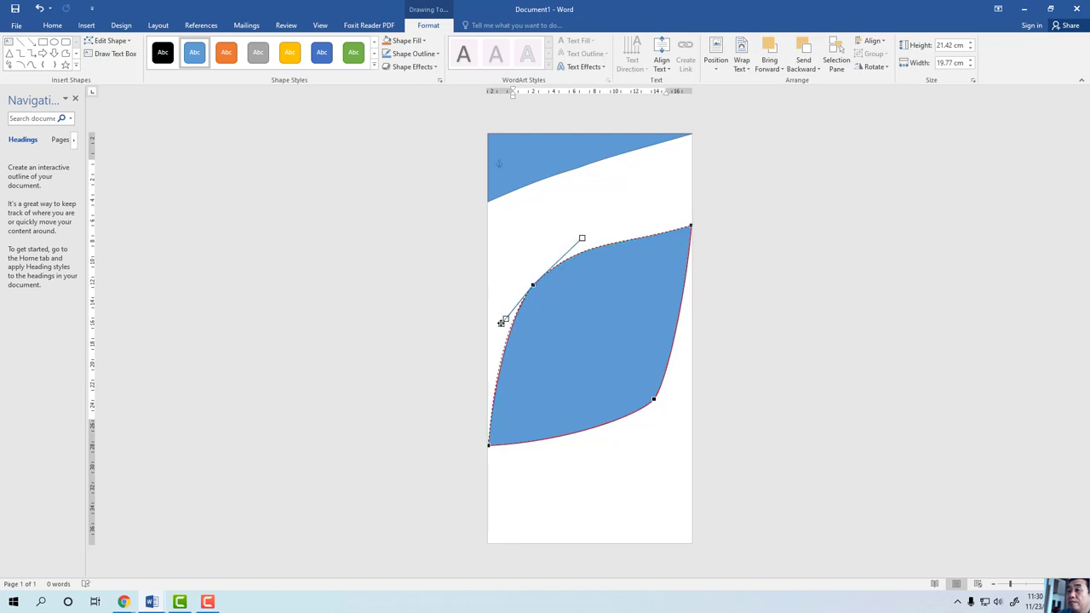
Smooth the leaf's right edge and bottom curve, then finish point editing
left_click(653, 397)
left_click_drag(666, 381, 678, 363)
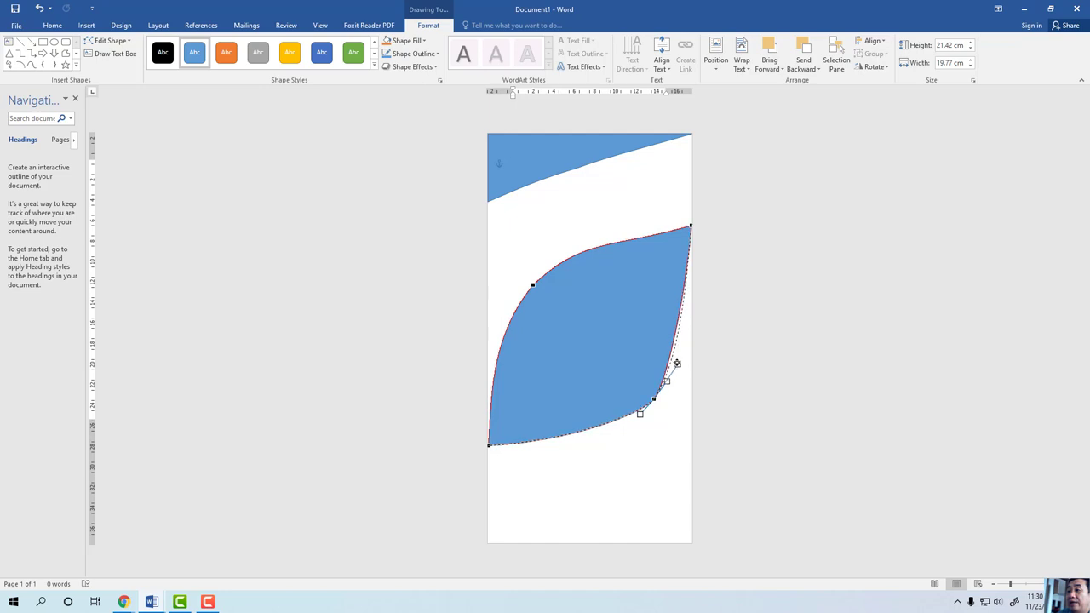
left_click_drag(639, 415, 618, 426)
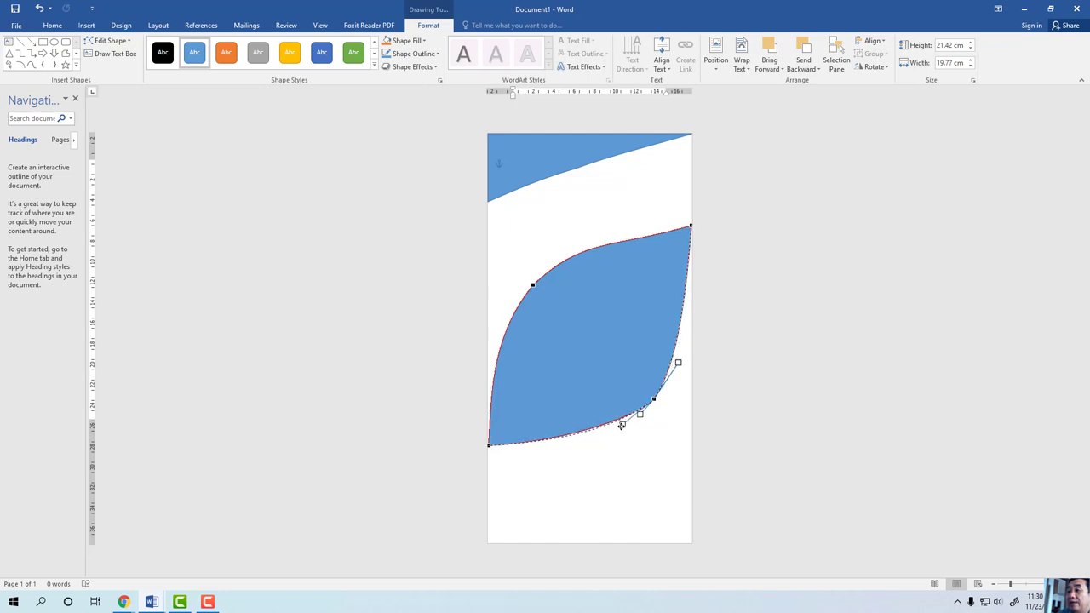
left_click(532, 160)
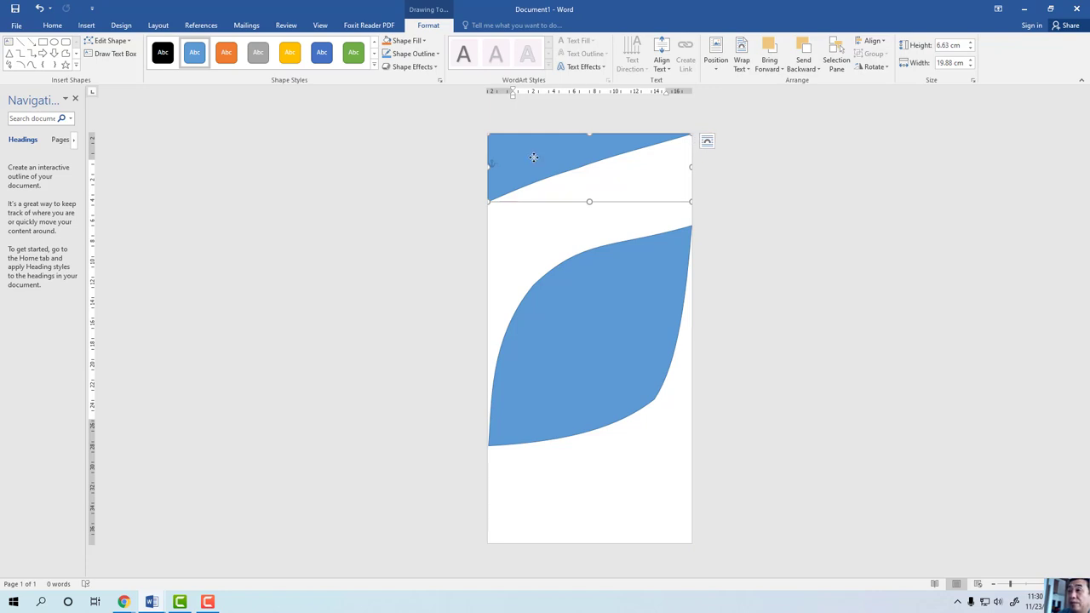
Ctrl-drag a copy of the top wedge to the page bottom and flip it horizontally and vertically
mouse_move(533, 156)
left_mouse_down()
mouse_move(521, 242)
mouse_move(533, 486)
left_mouse_up()
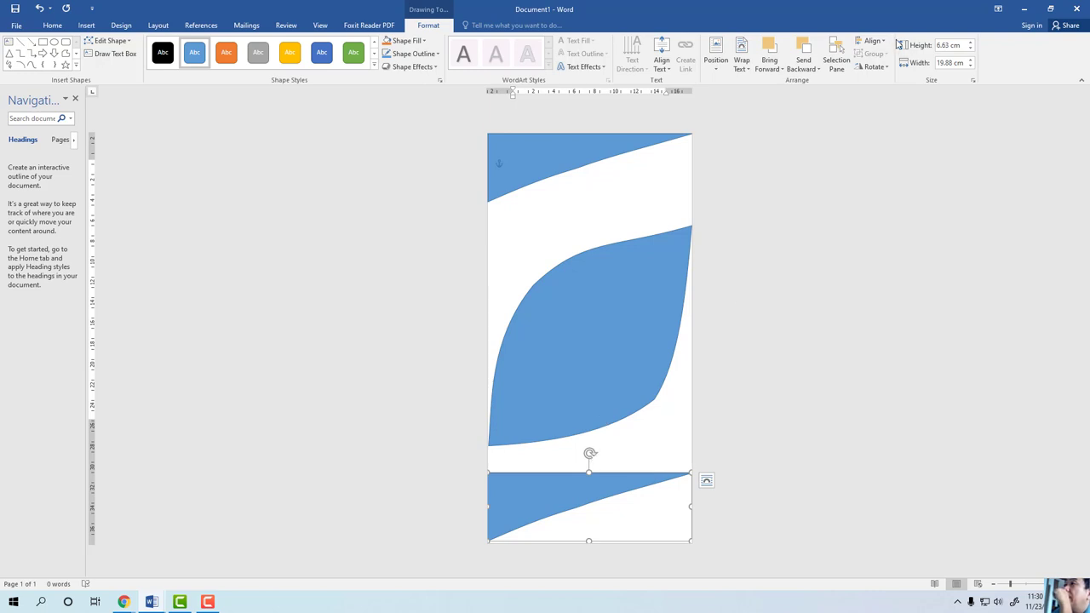
left_click(880, 71)
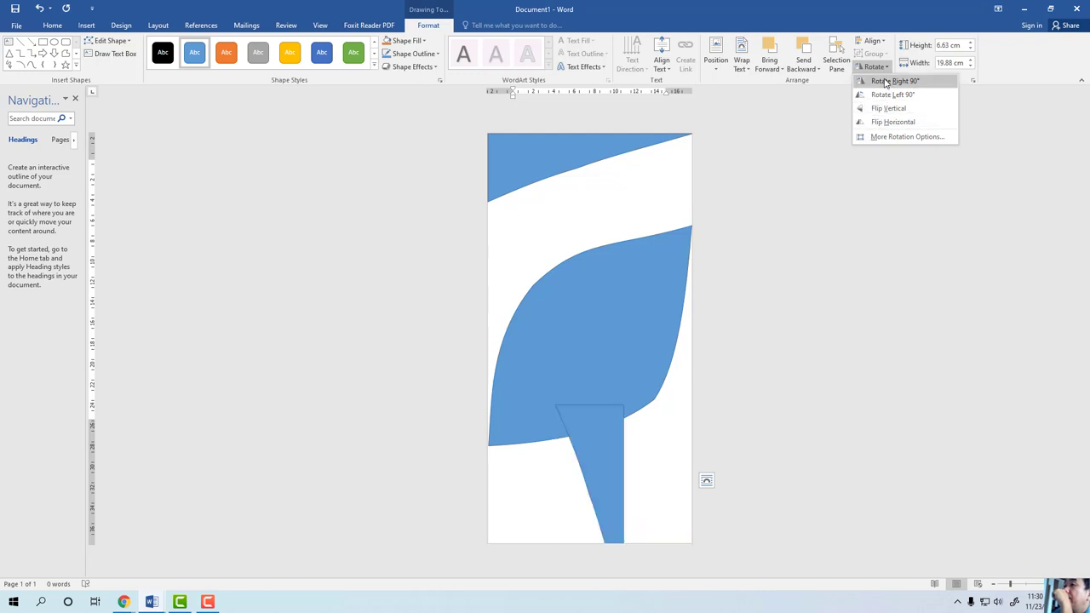
left_click(885, 122)
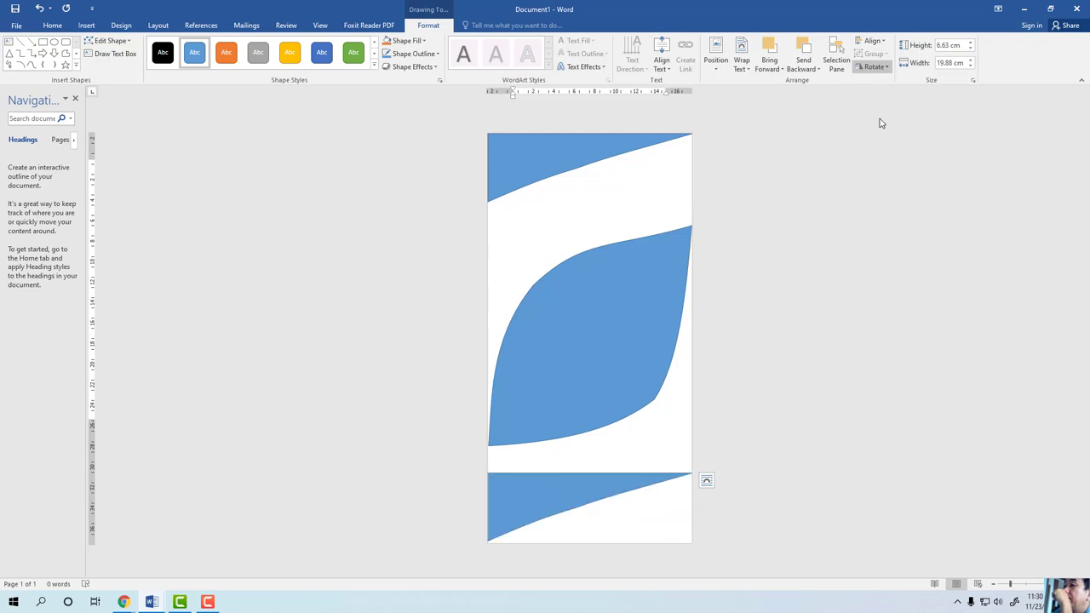
left_click(886, 70)
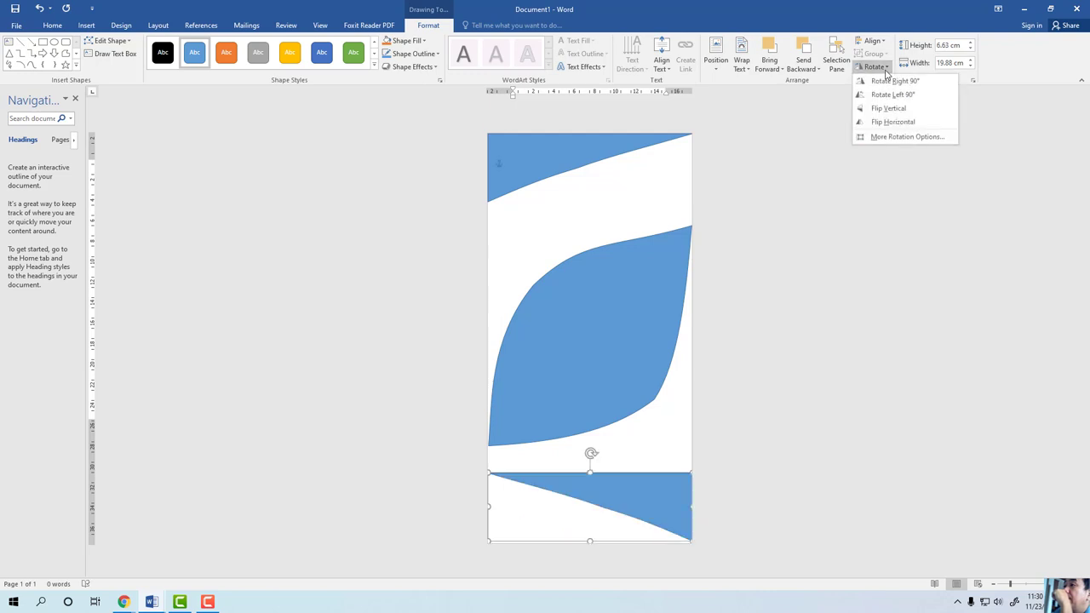
left_click(881, 116)
Edit the middle leaf's lower-right vertex handles so its right edge bows outward smoothly
left_click(721, 426)
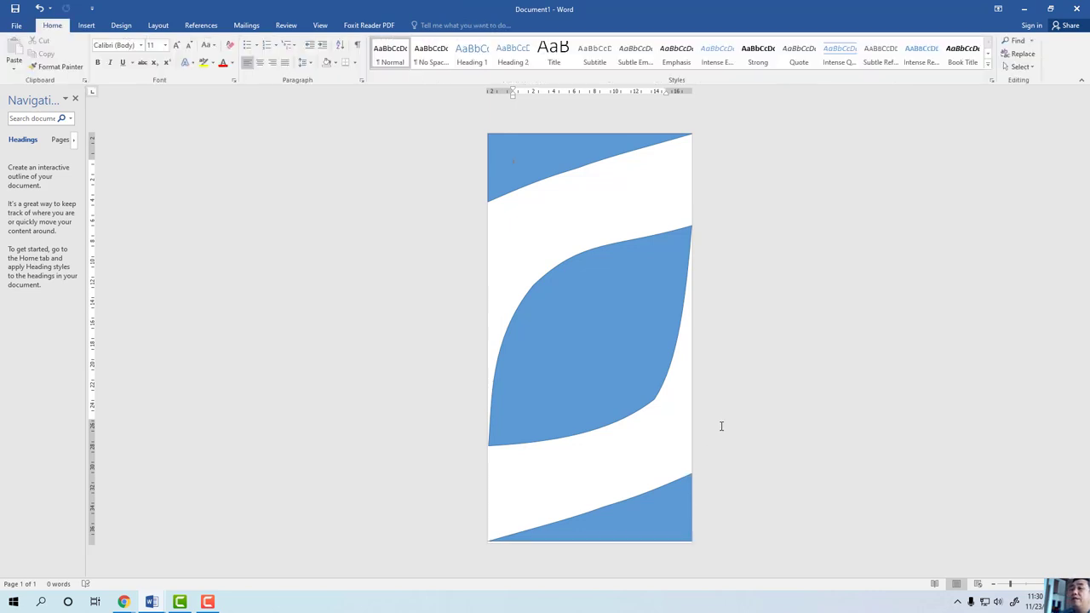
left_click(652, 390)
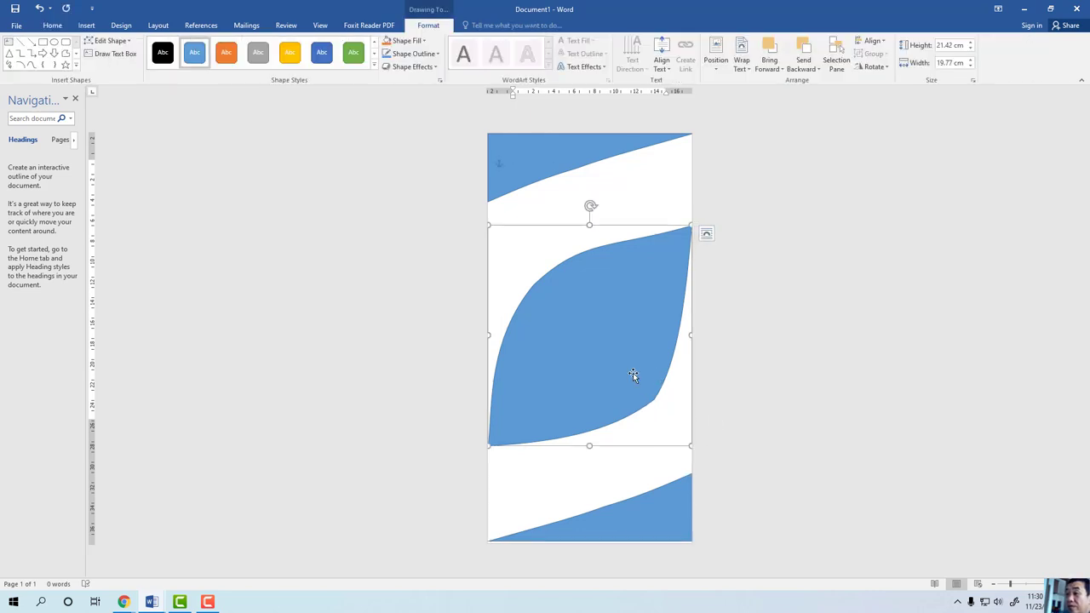
right_click(631, 370)
left_click(655, 452)
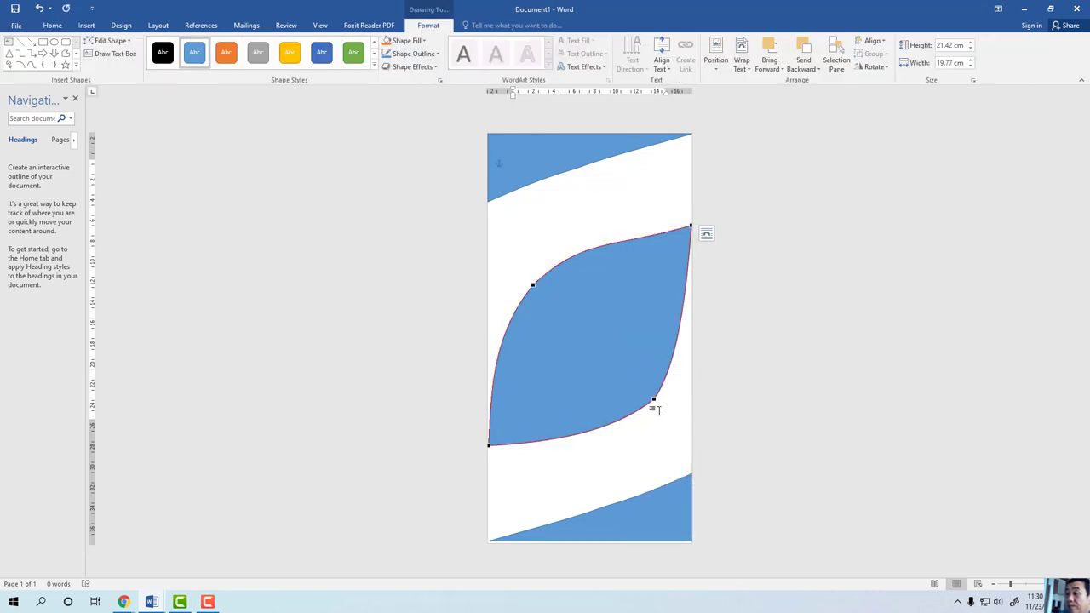
left_click(654, 399)
left_click_drag(678, 363, 667, 383)
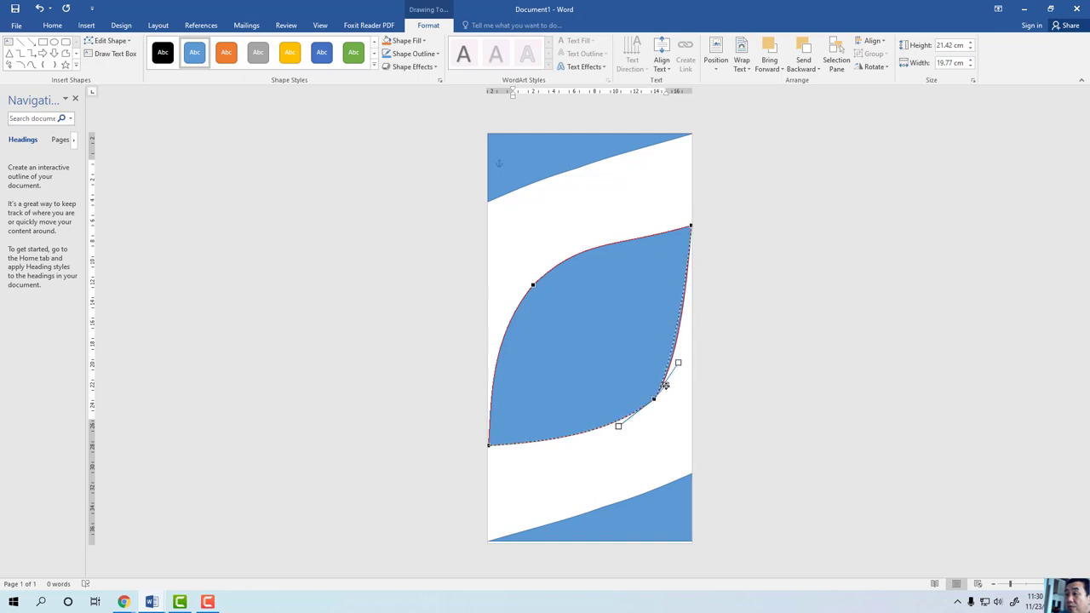
left_click_drag(661, 391, 662, 389)
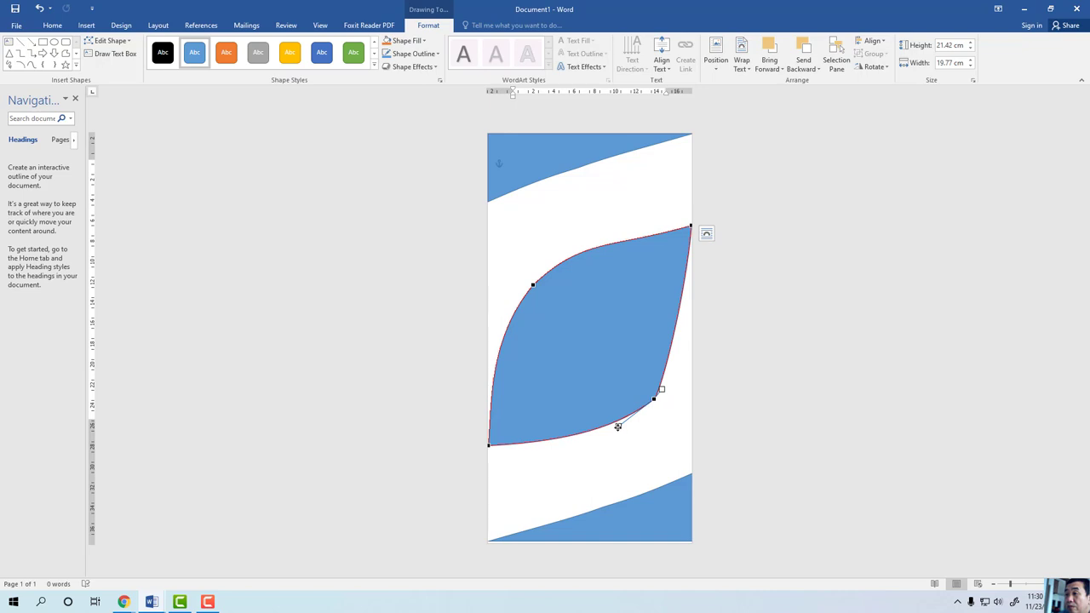
left_click_drag(618, 426, 631, 424)
left_click_drag(661, 389, 689, 335)
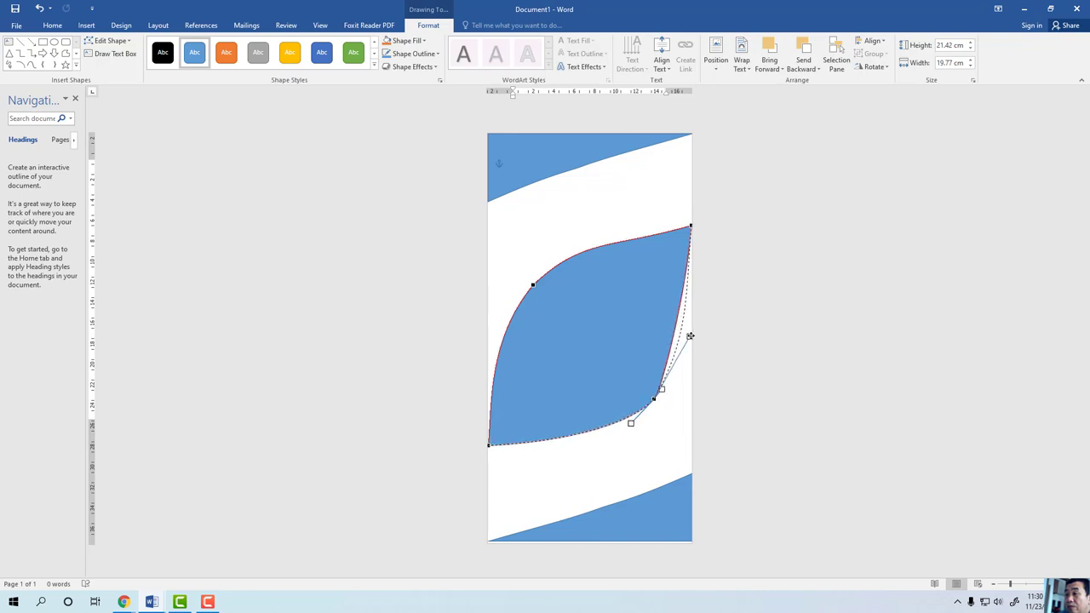
left_click(704, 380)
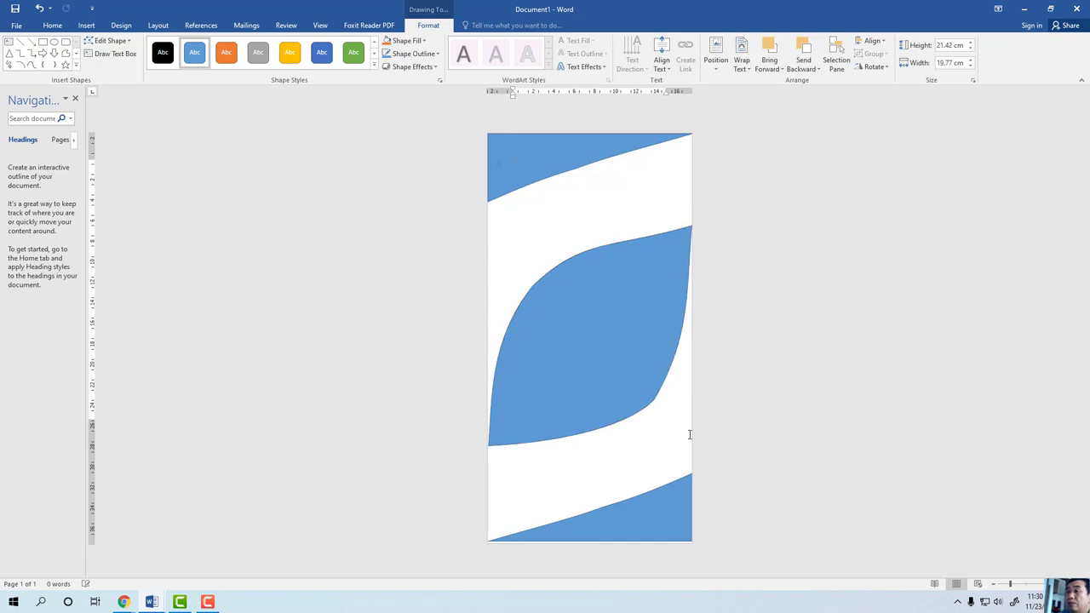
left_click(596, 341)
left_click(789, 359)
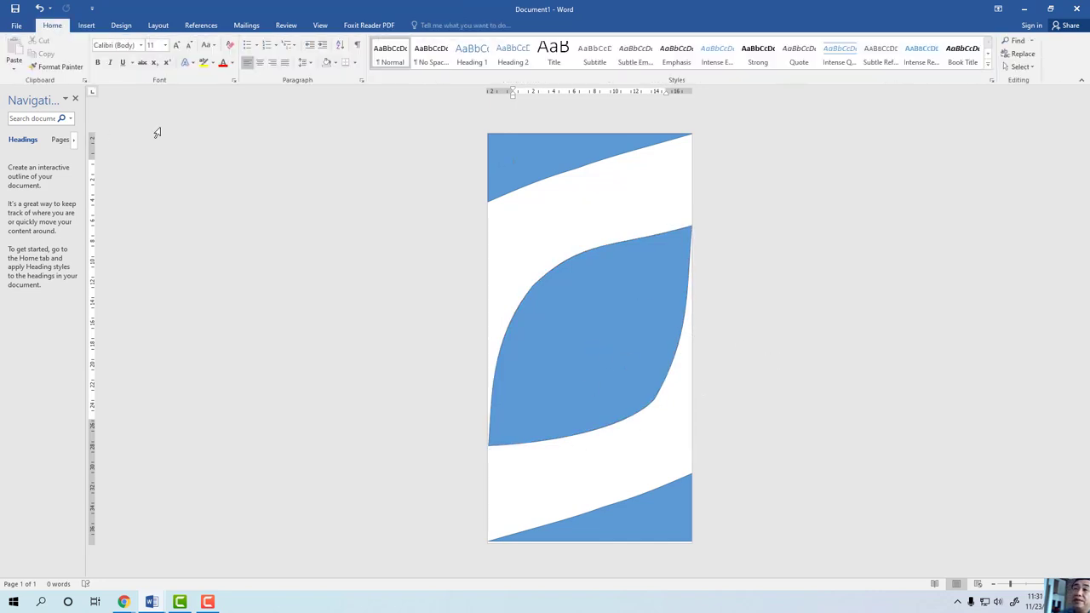
left_click(86, 25)
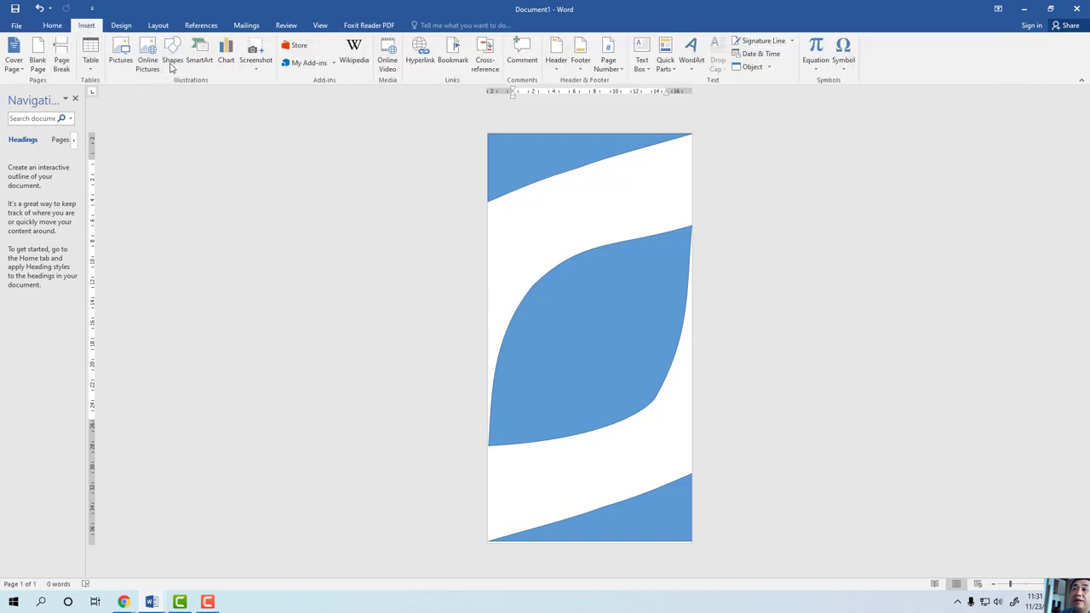
left_click(120, 53)
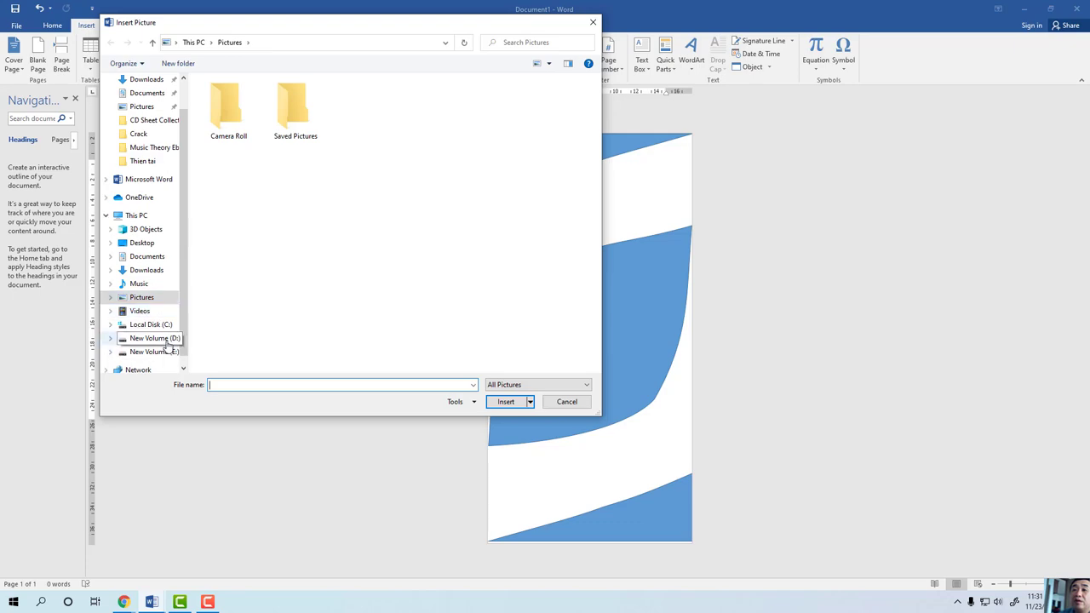
left_click(152, 338)
left_click(167, 358)
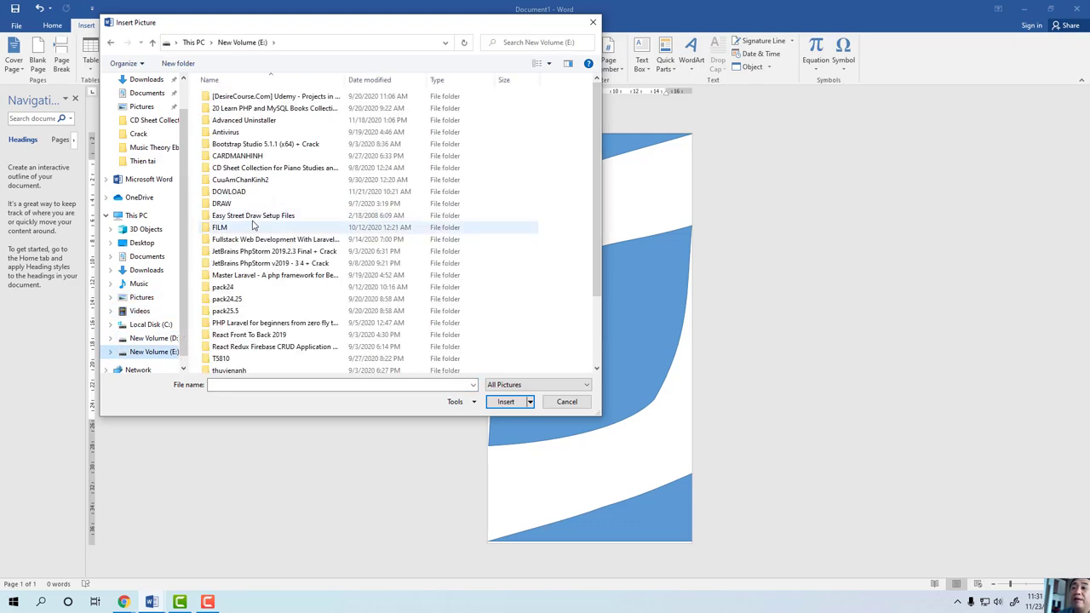
double_click(230, 191)
scroll(230, 317, "down", 4)
scroll(230, 316, "down", 4)
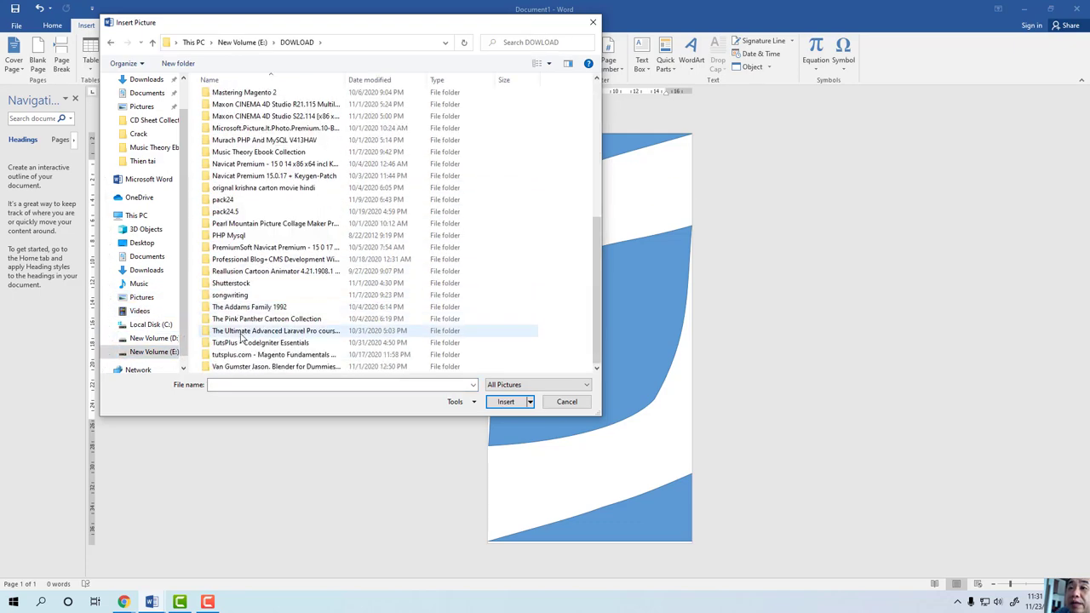
double_click(230, 282)
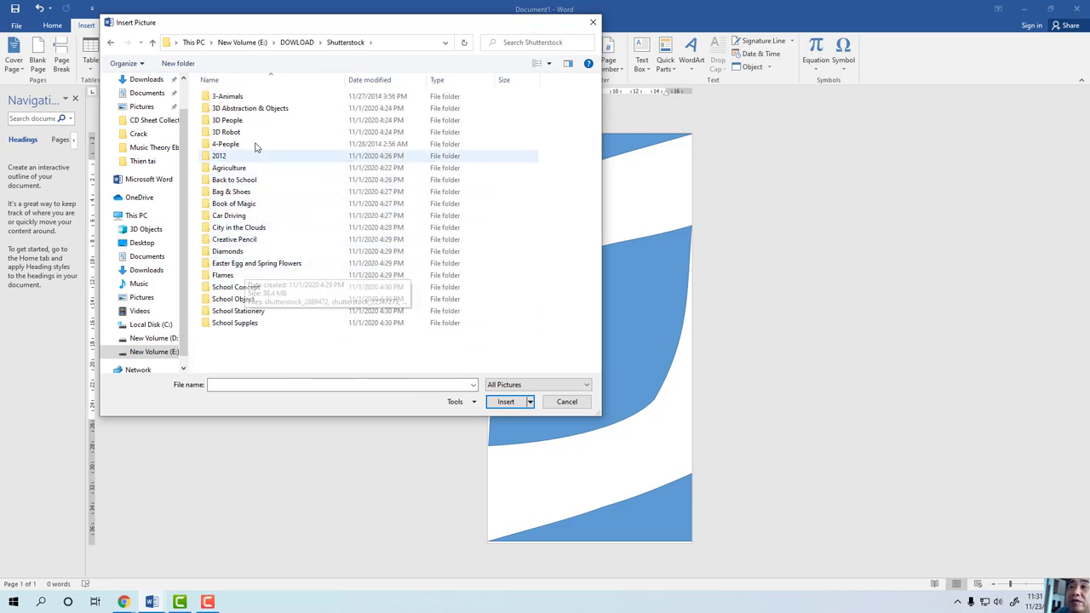
double_click(227, 96)
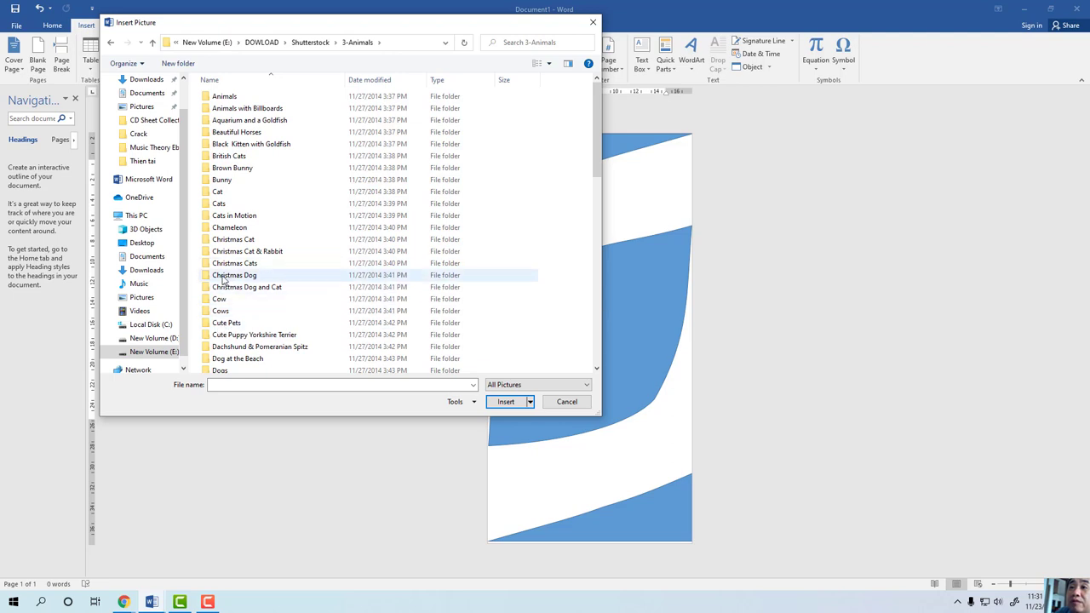
double_click(223, 277)
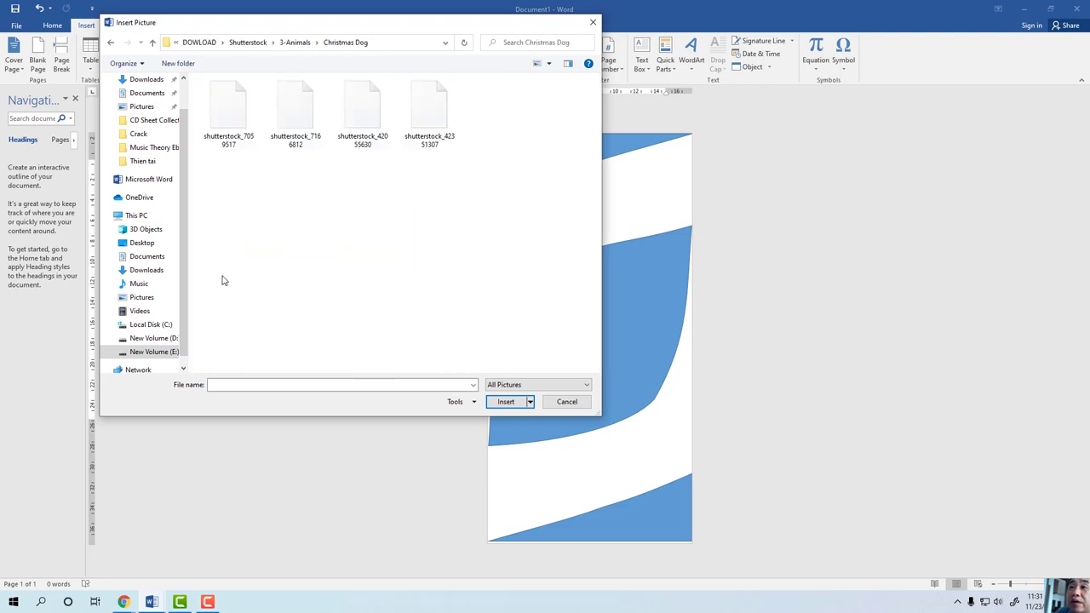
left_click(153, 42)
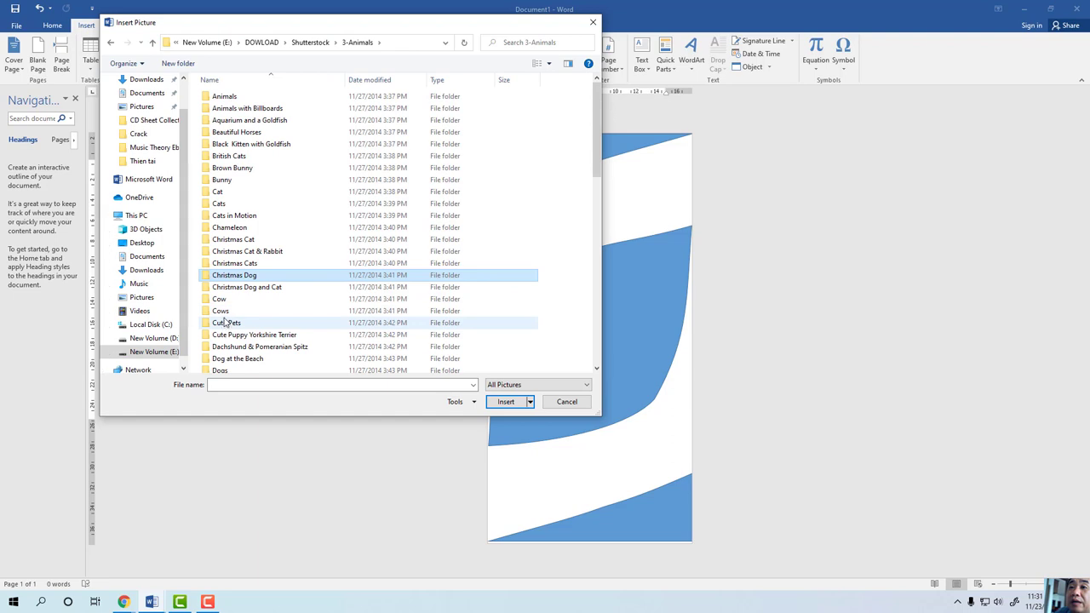
double_click(226, 288)
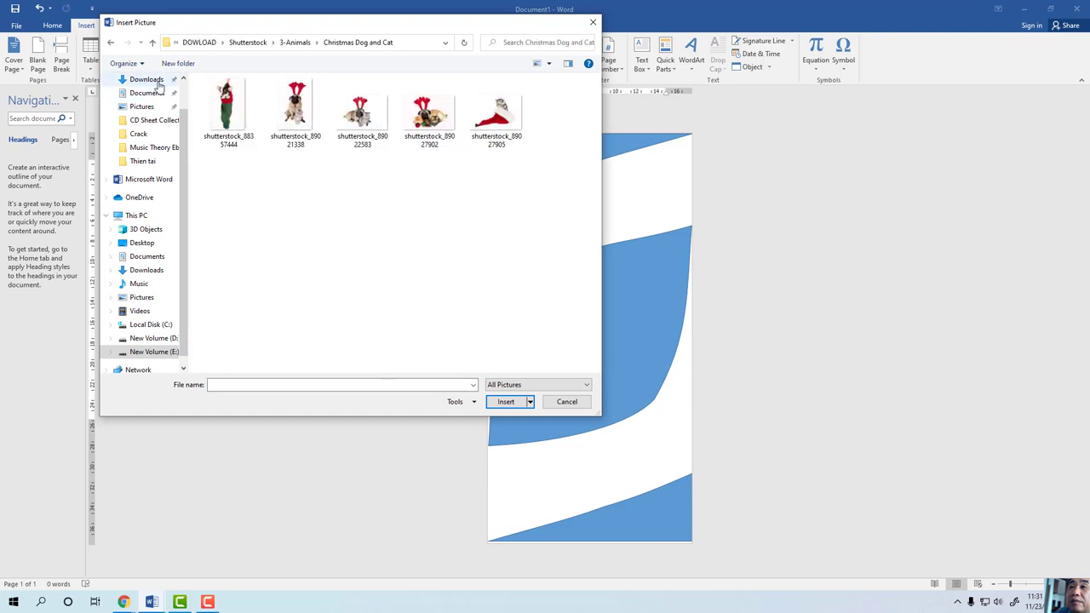
left_click(152, 42)
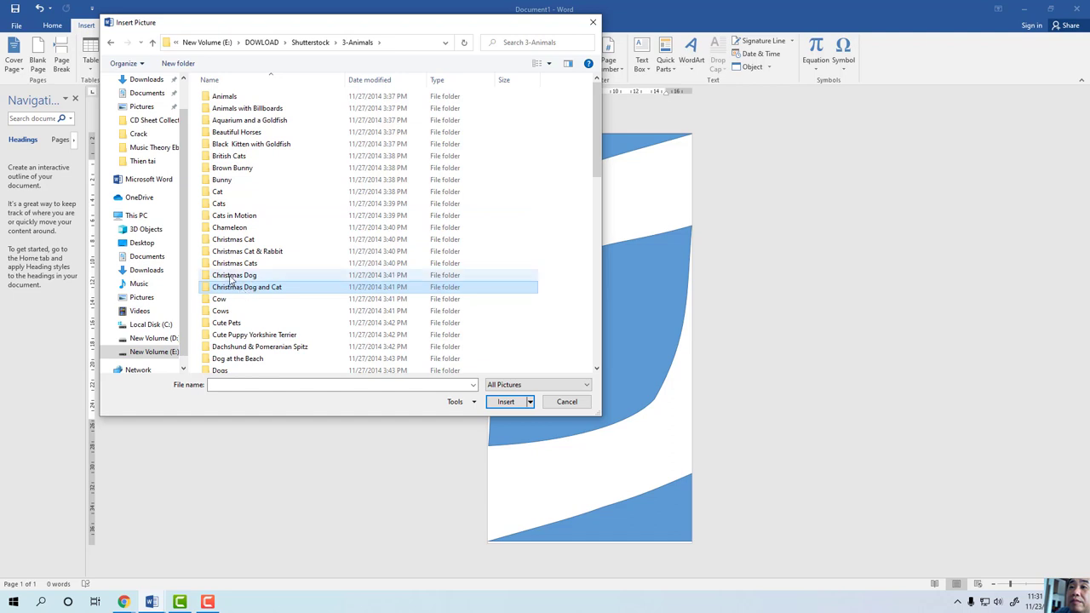
double_click(238, 359)
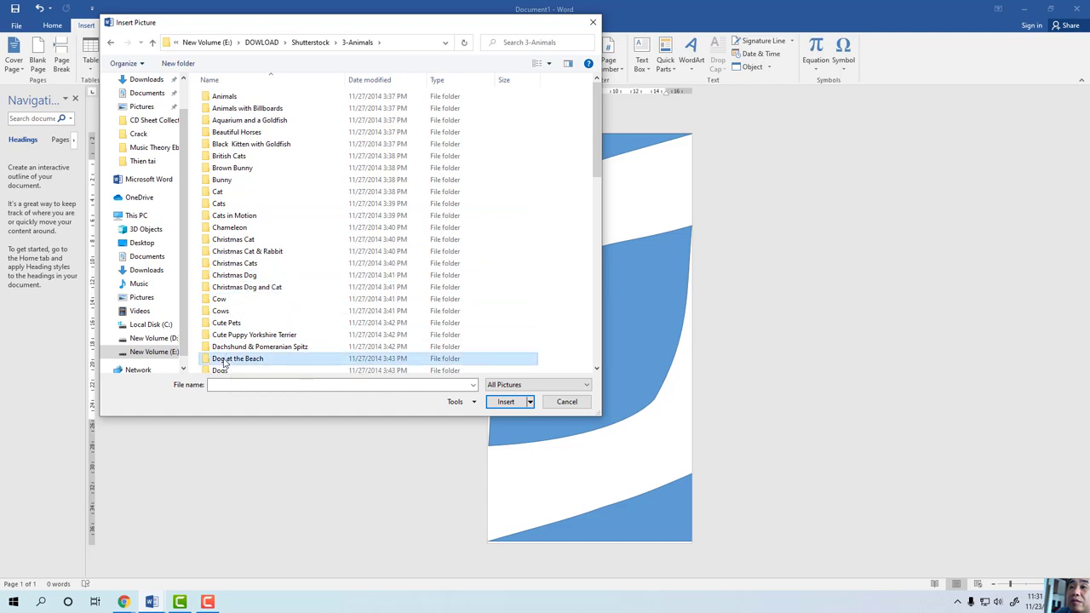
left_click(289, 118)
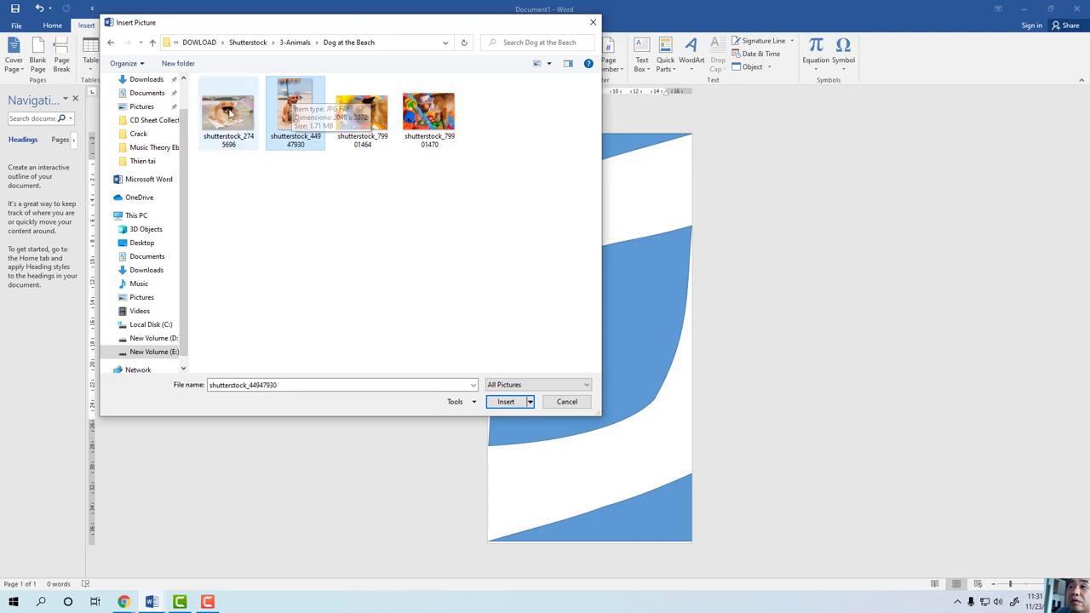
double_click(225, 115)
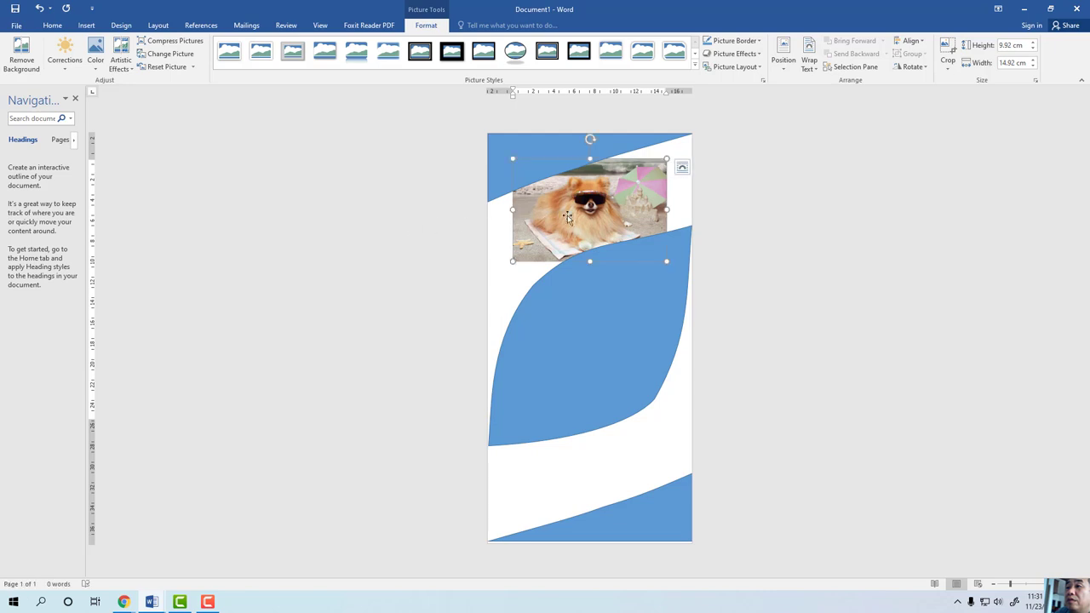
key("Delete")
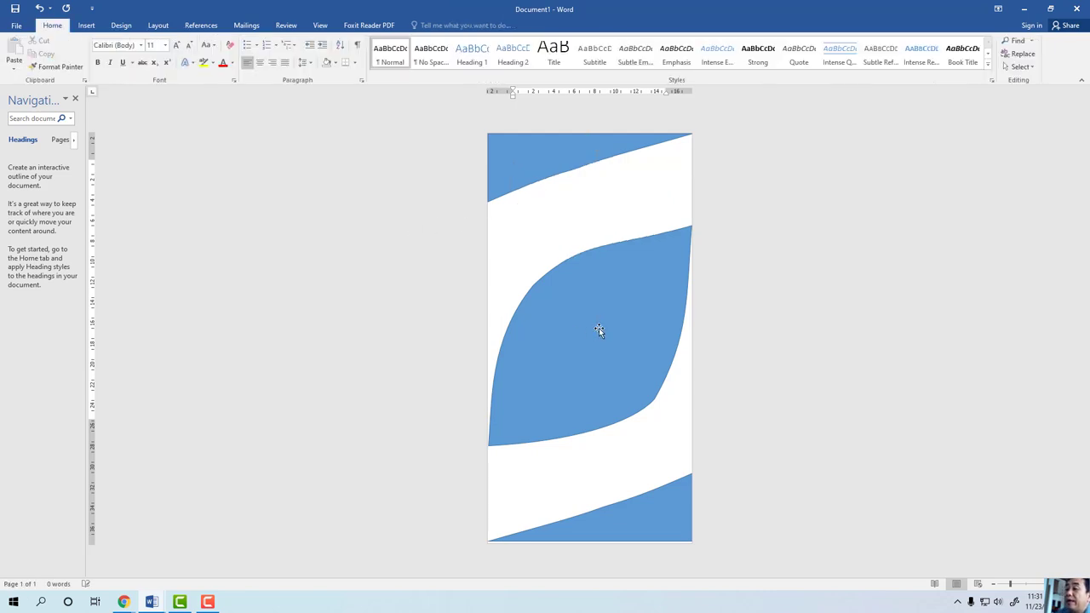
left_click(599, 322)
Fill the middle leaf shape with the first Dog at the Beach photo
right_click(599, 320)
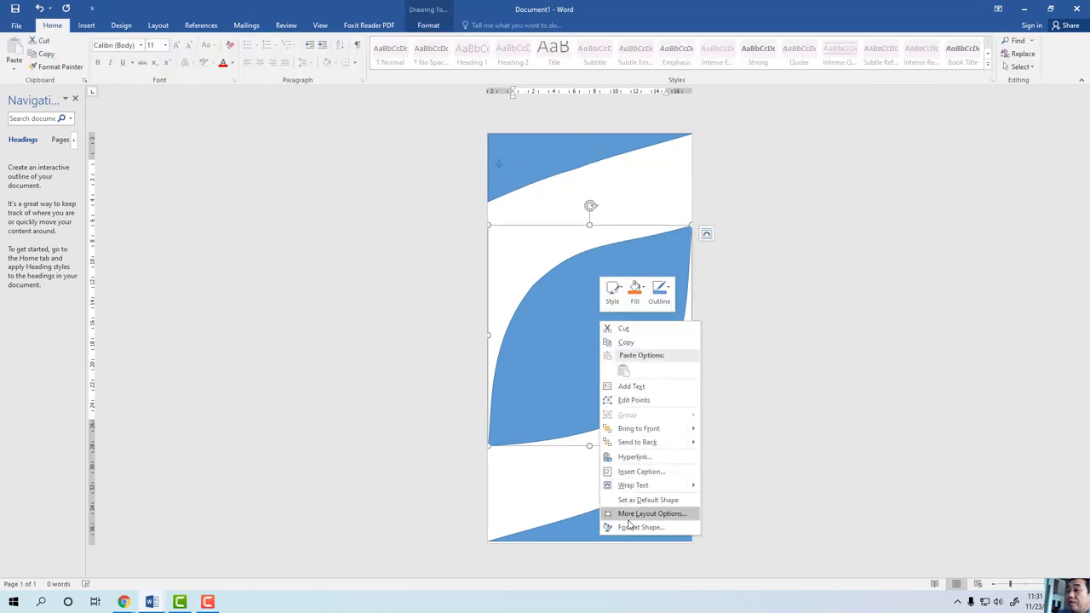
left_click(659, 490)
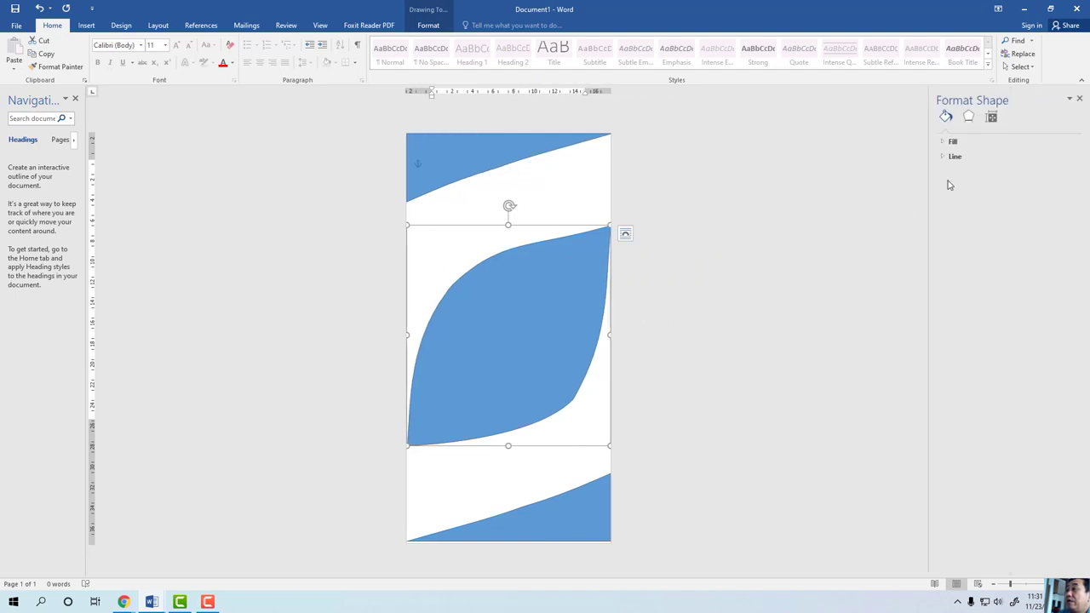
left_click(943, 143)
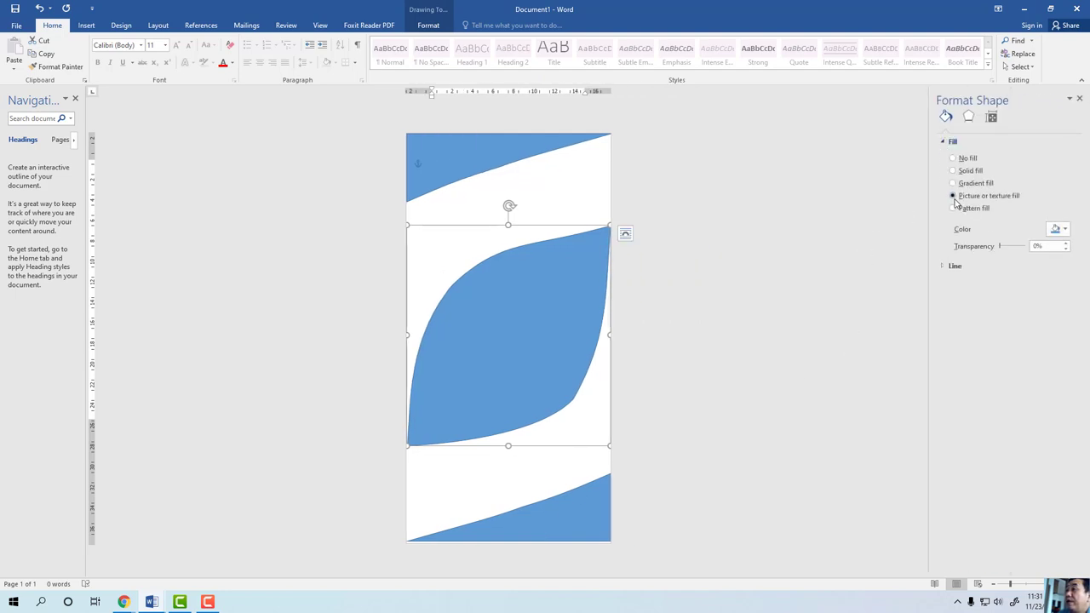
left_click(954, 197)
left_click(965, 243)
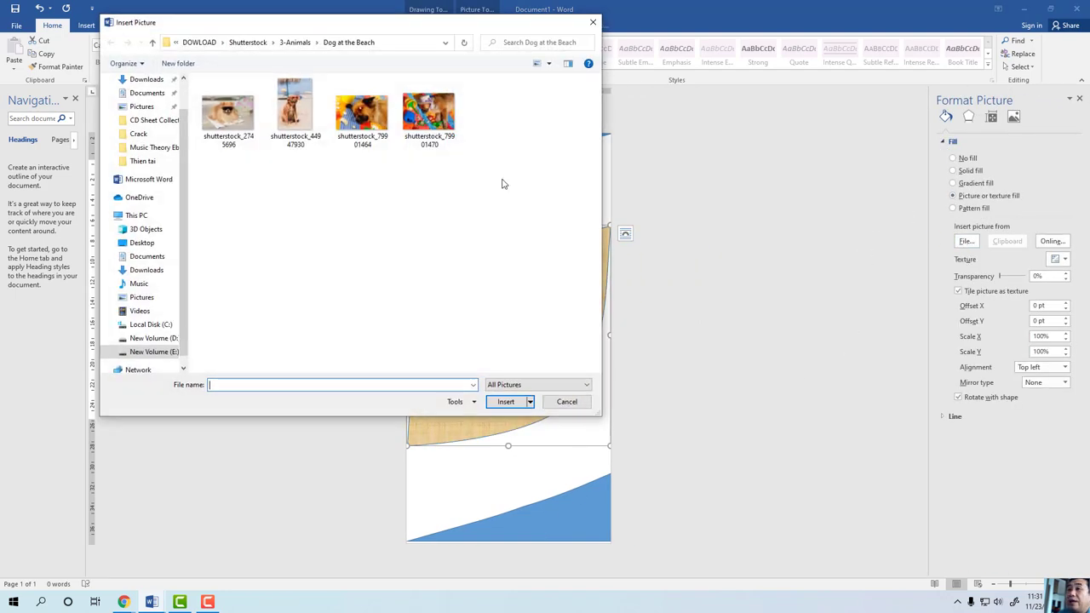
left_click(226, 126)
double_click(226, 126)
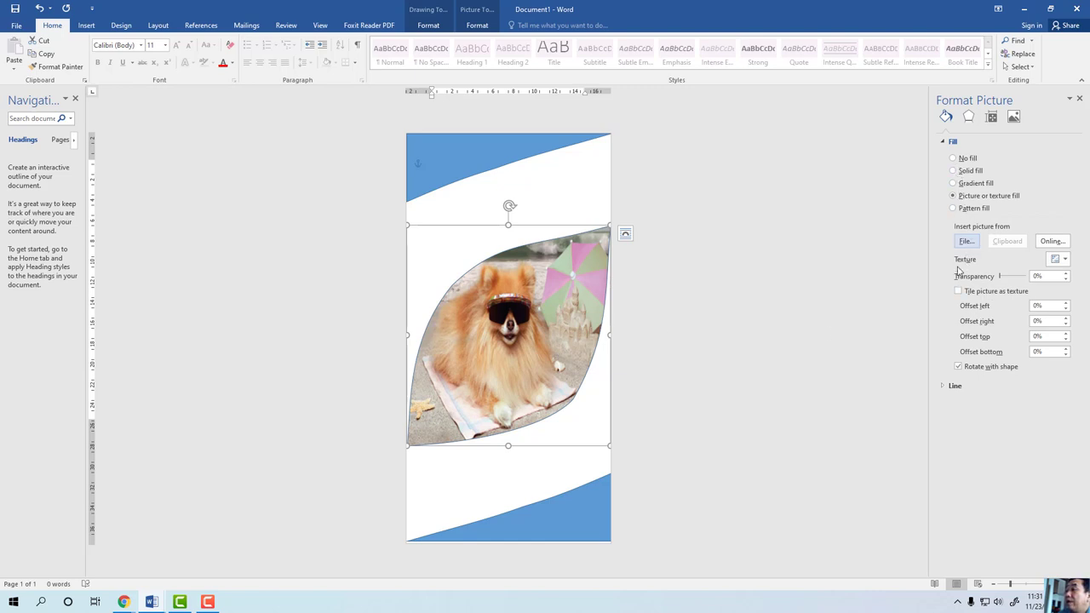
Give the photo leaf's outline a colour from the Line palette
left_click(945, 385)
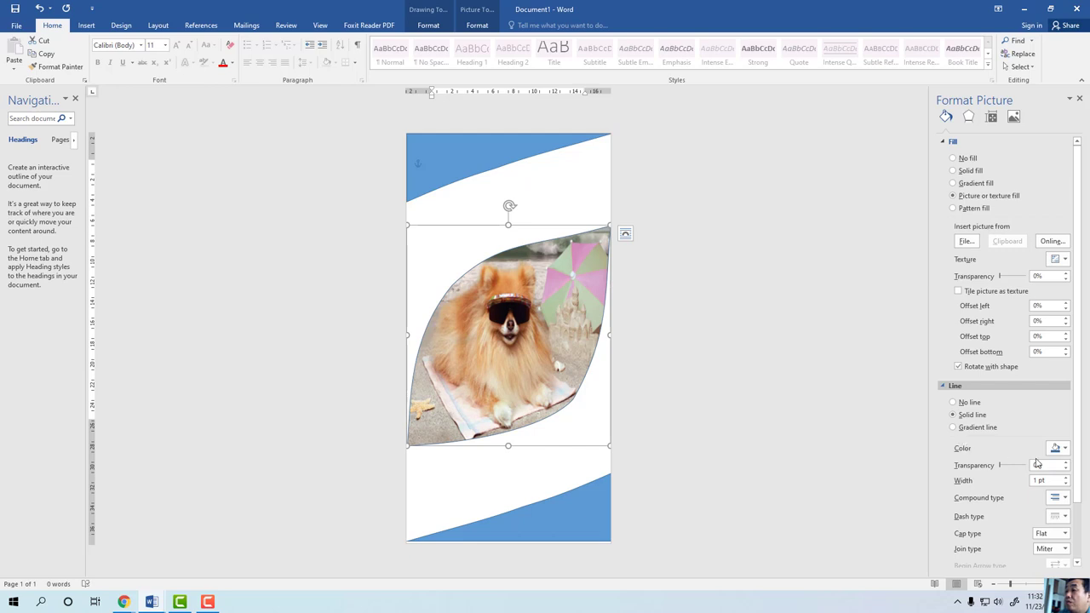
left_click(1064, 448)
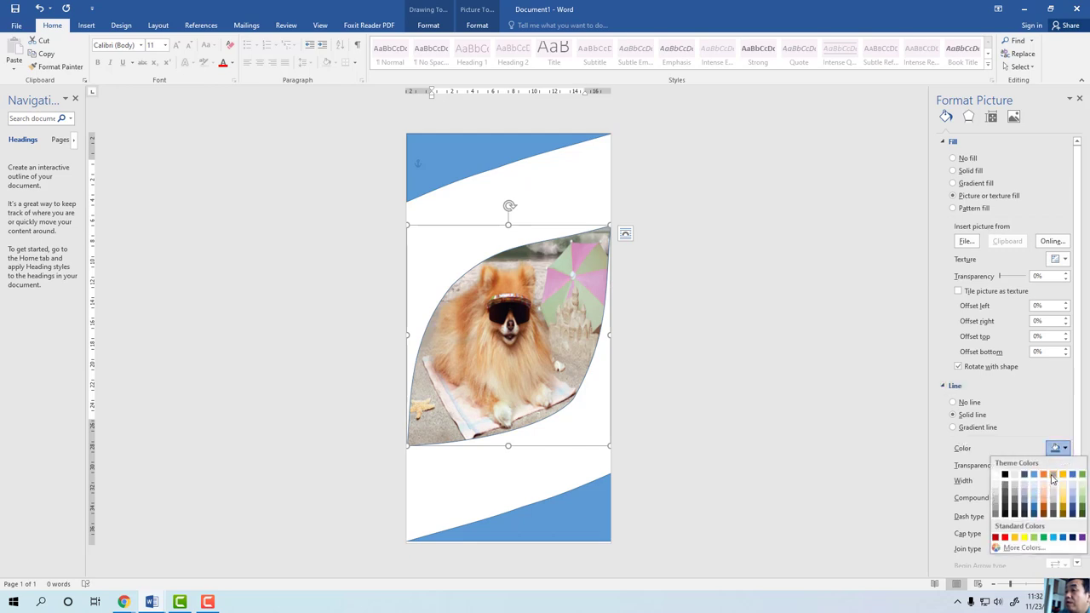
left_click(1047, 479)
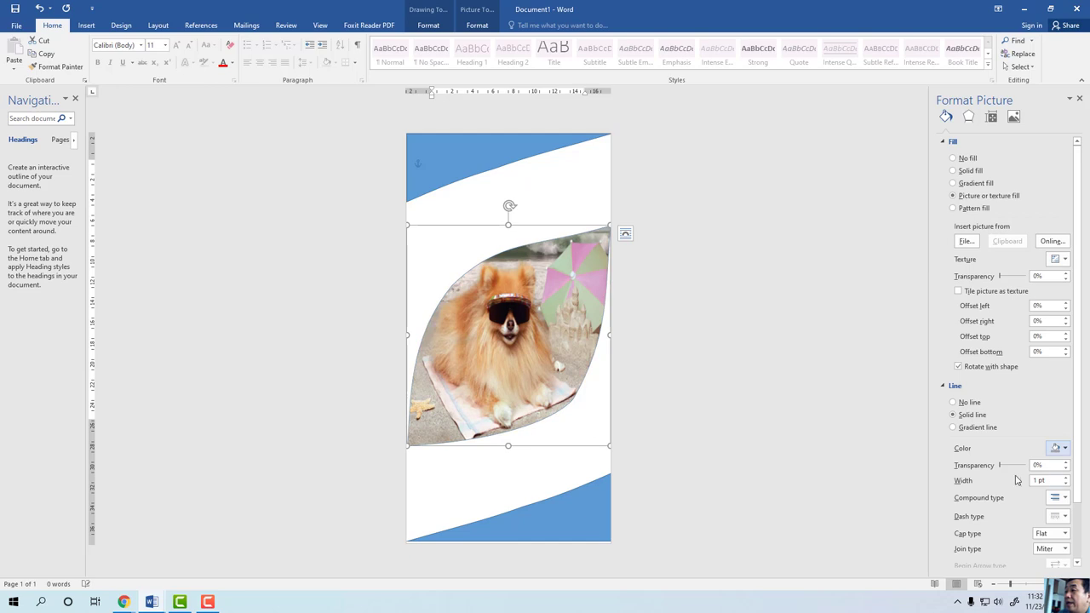
Set the leaf outline's width to 9.5 pt
left_click(1066, 479)
left_click(1065, 479)
left_click(1065, 478)
left_click(1065, 479)
left_click(1065, 479)
left_click(1066, 479)
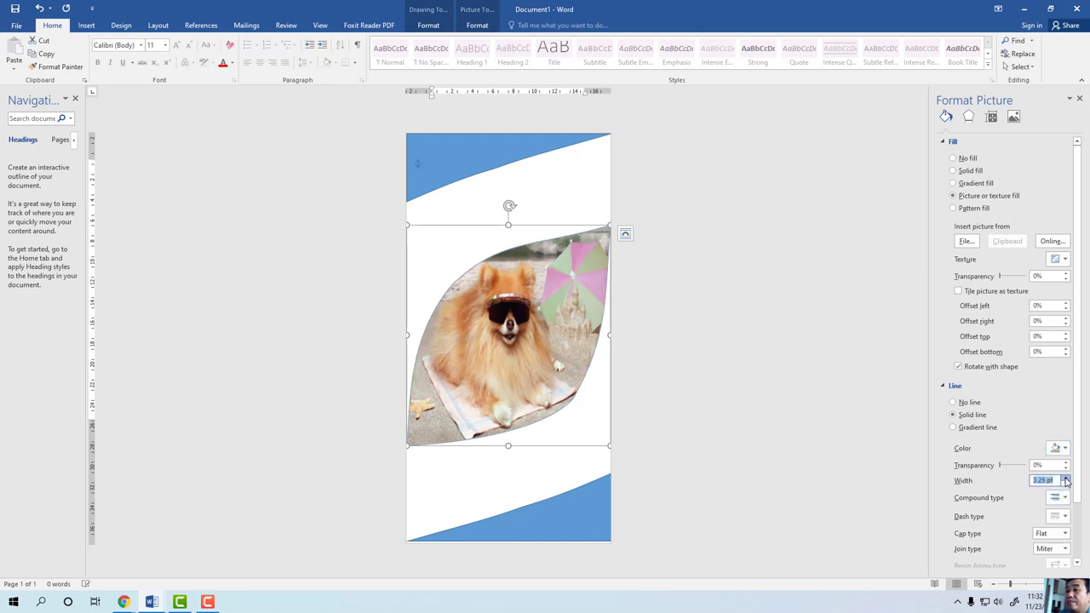
left_click(1065, 479)
left_click(1065, 479)
left_click(1065, 478)
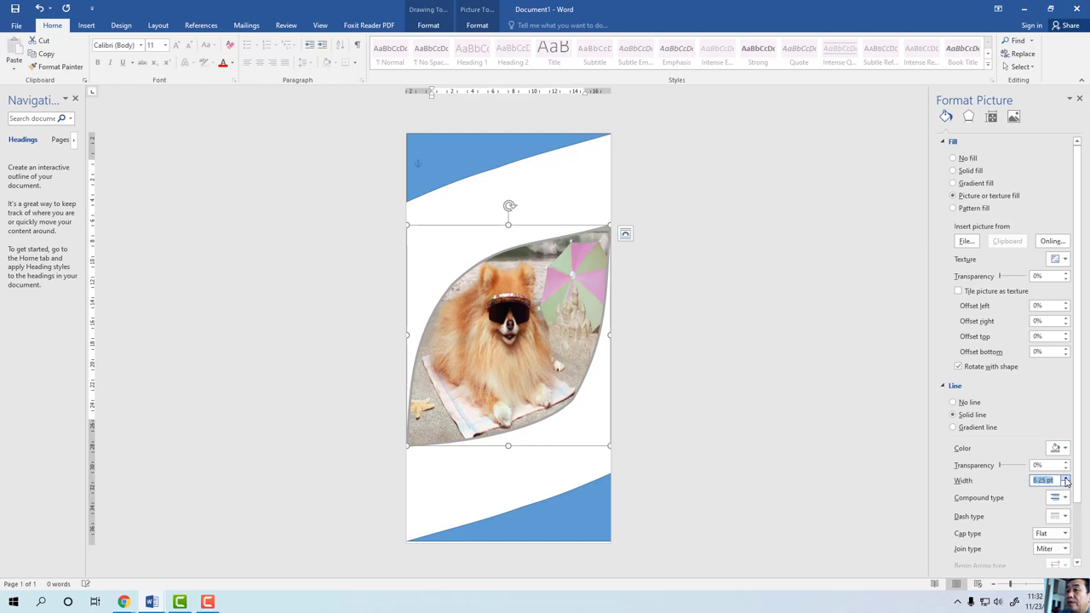
left_click(1065, 478)
left_click(1065, 479)
left_click(1066, 478)
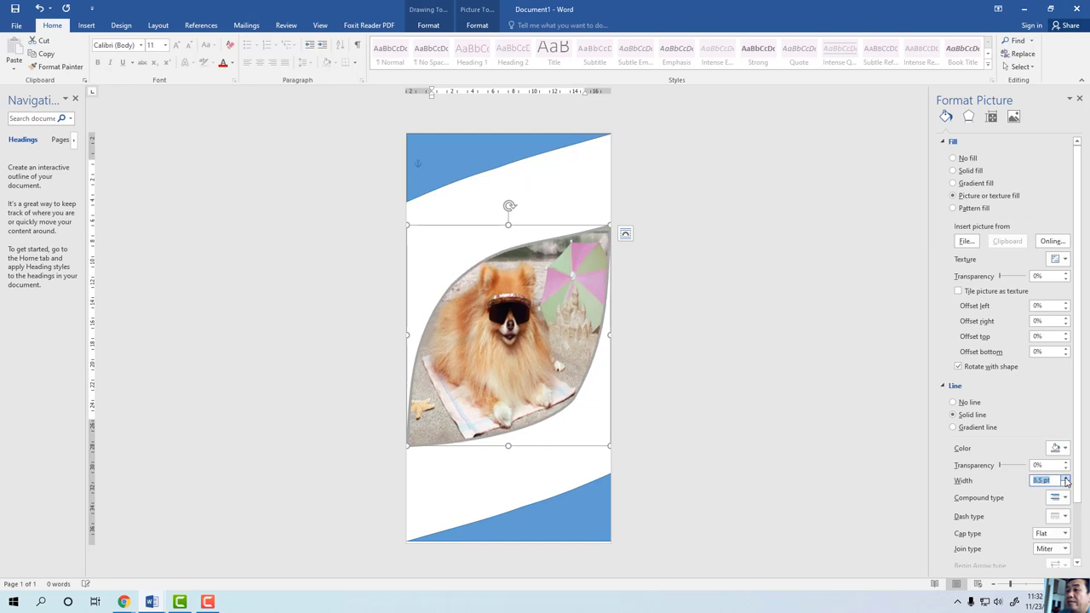
left_click(1065, 479)
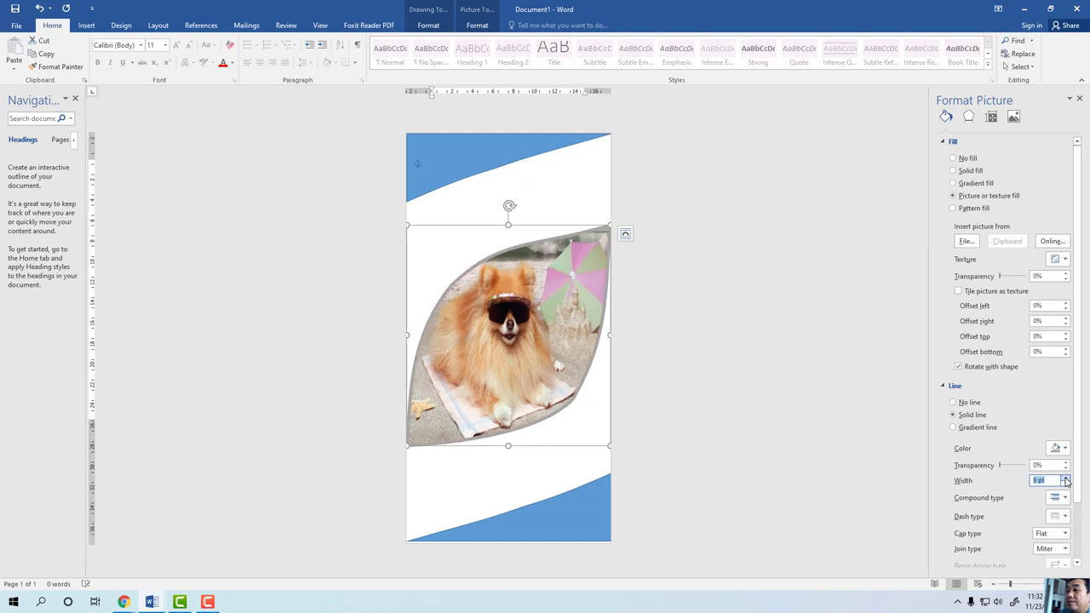
type("9.5")
key("Return")
Edit the photo leaf's points, bending its lower and right edges into fuller curves
right_click(571, 398)
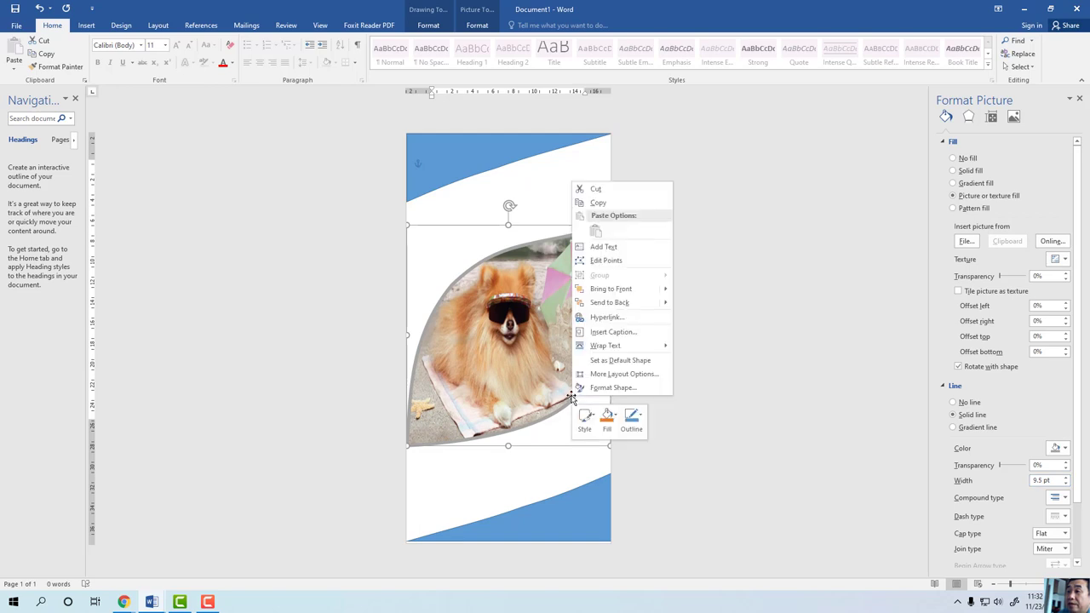
left_click(611, 255)
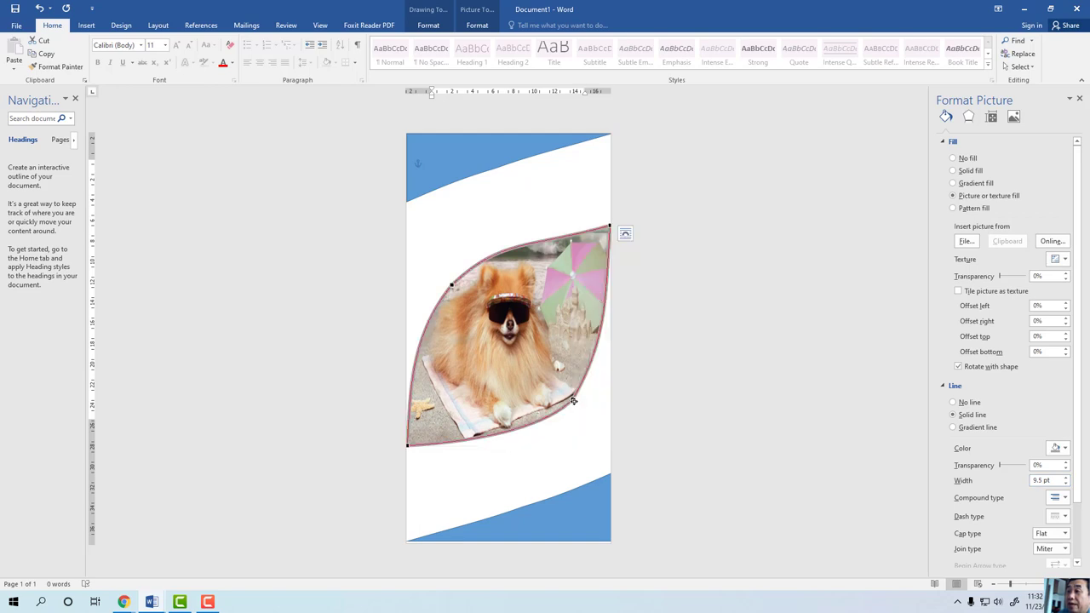
left_click(572, 399)
mouse_move(549, 424)
left_mouse_down()
mouse_move(476, 459)
mouse_move(530, 429)
left_mouse_up()
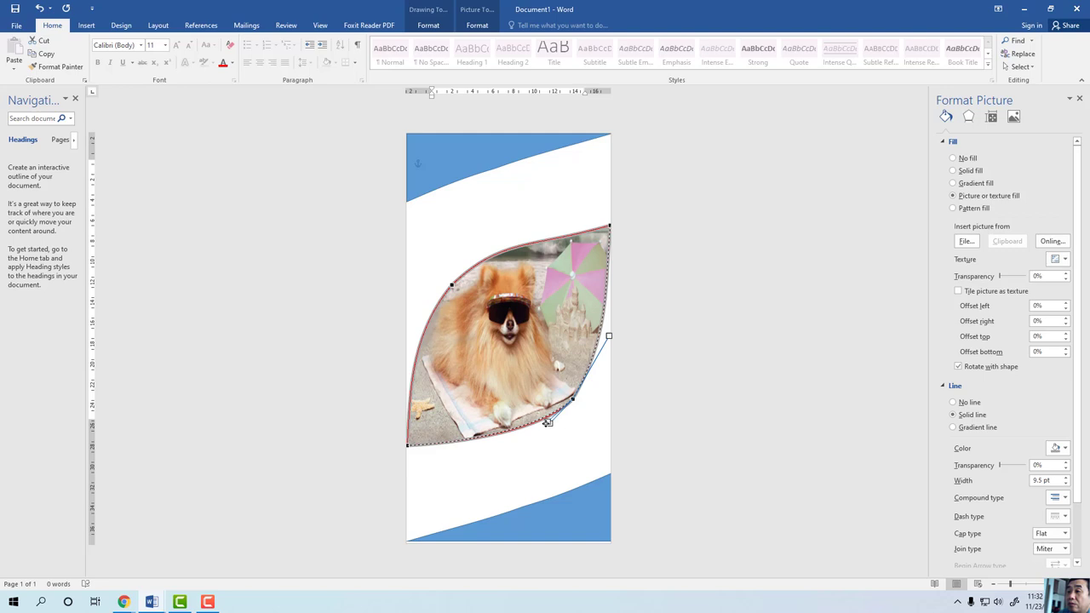
left_click_drag(548, 422, 548, 422)
left_click_drag(608, 336, 602, 330)
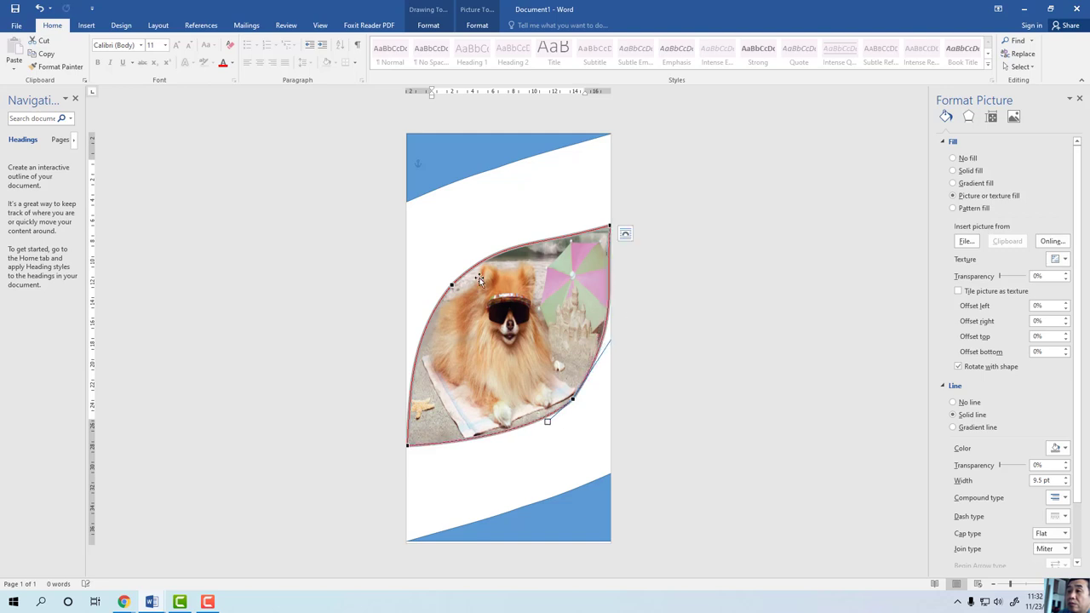
left_click(451, 284)
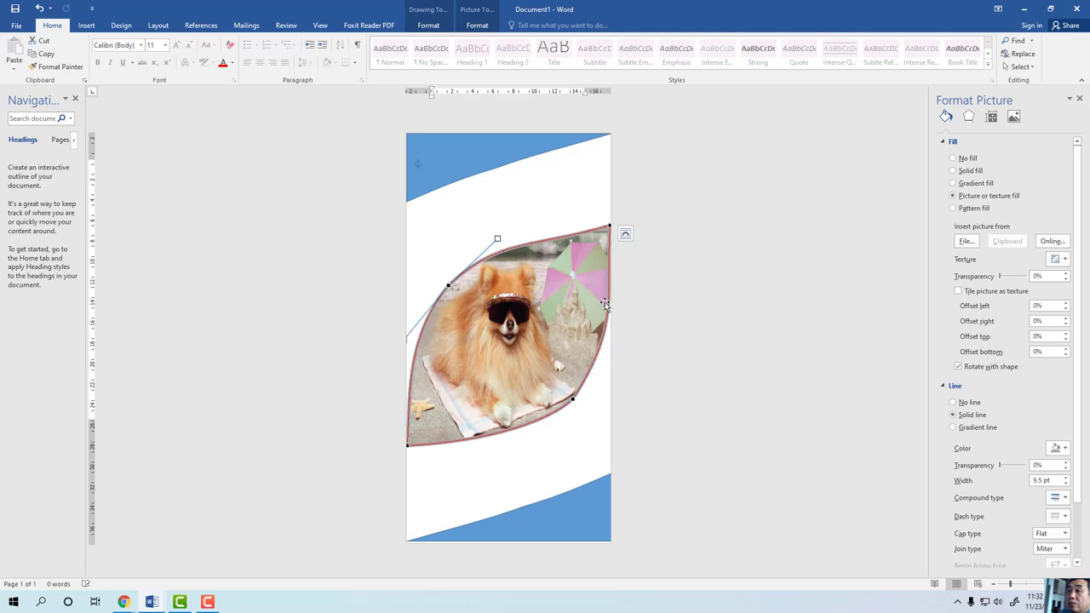
left_click(608, 226)
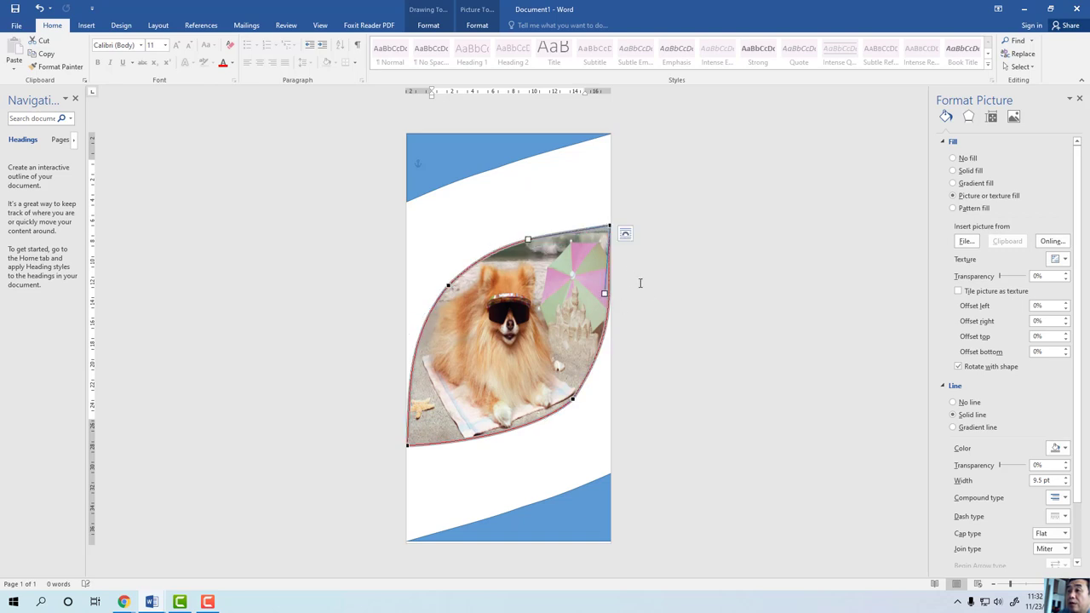
left_click(534, 484)
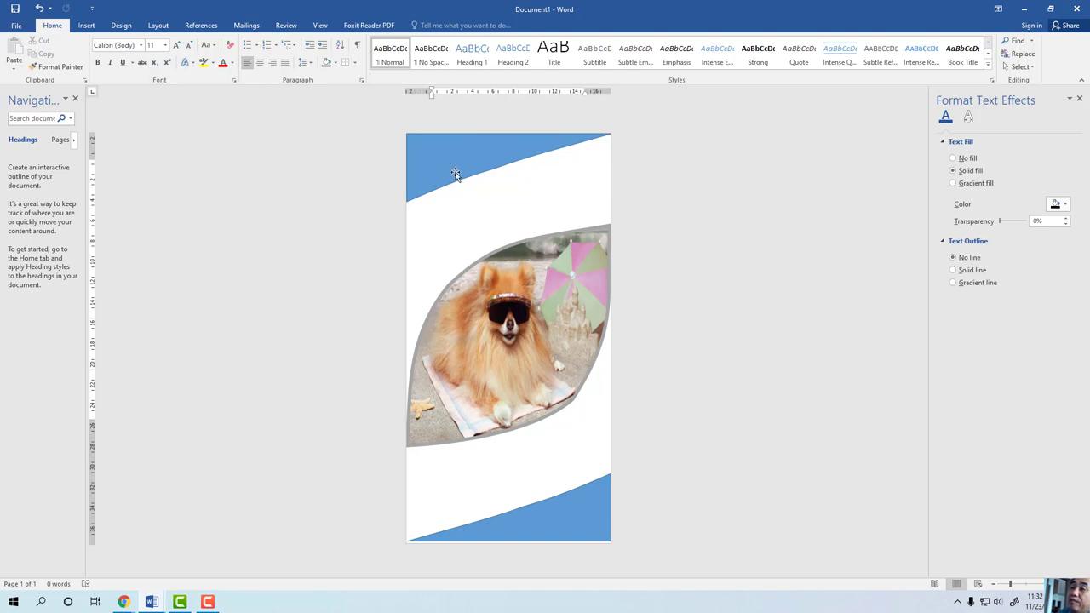
Fill the top band with the second beach dog photo, replacing a first try with the third
left_click(456, 158)
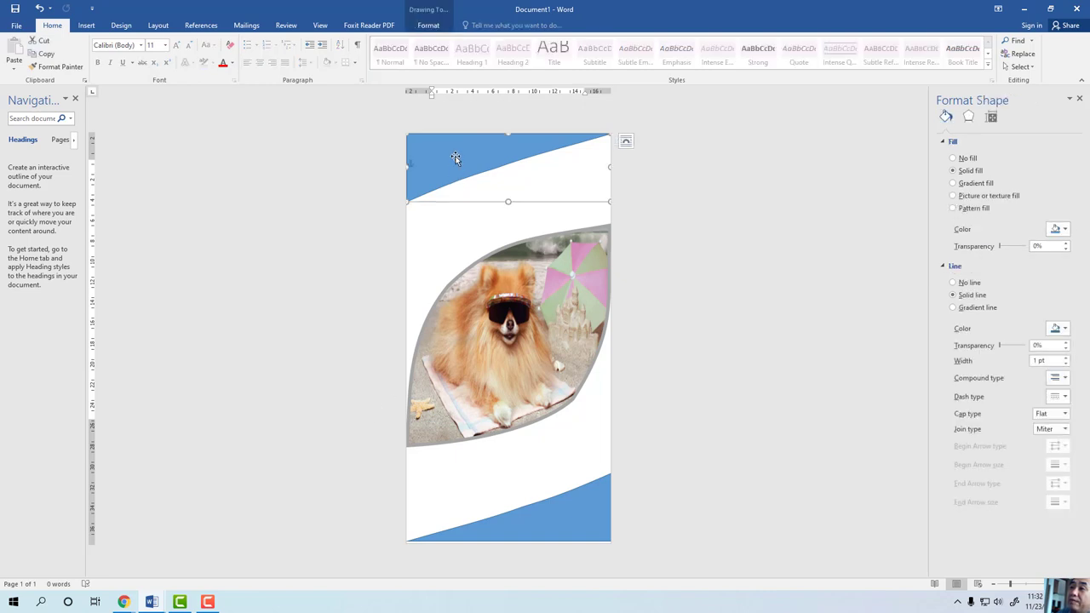
left_click(954, 195)
left_click(967, 241)
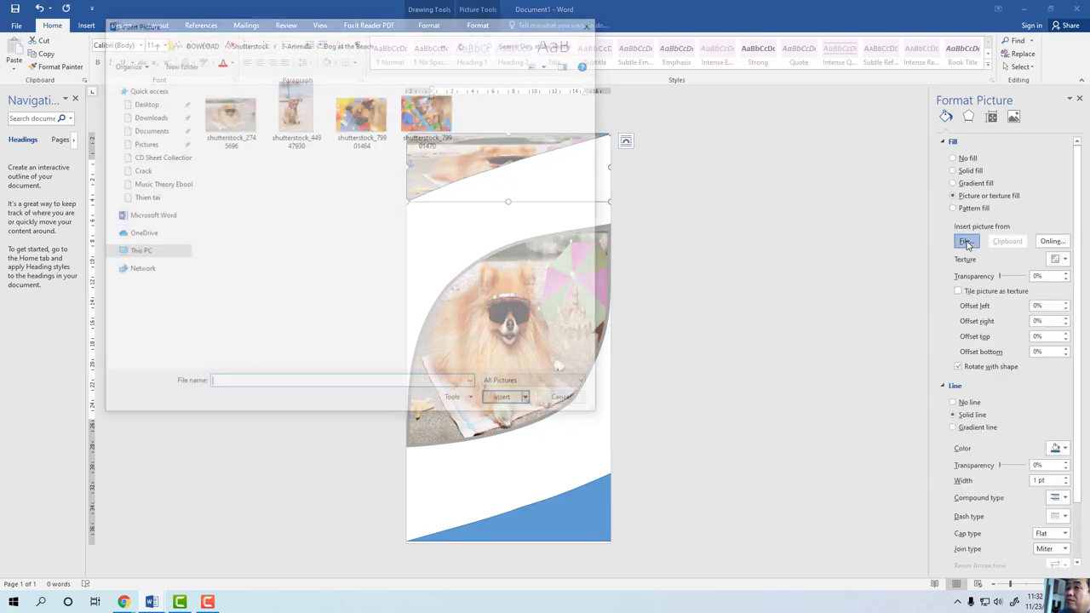
double_click(366, 119)
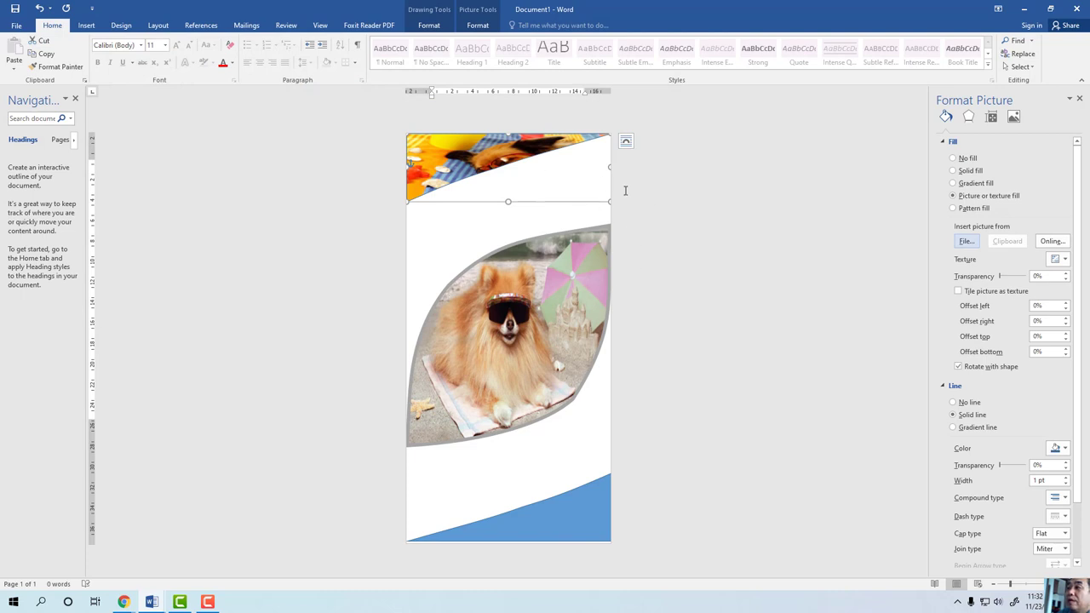
left_click(965, 241)
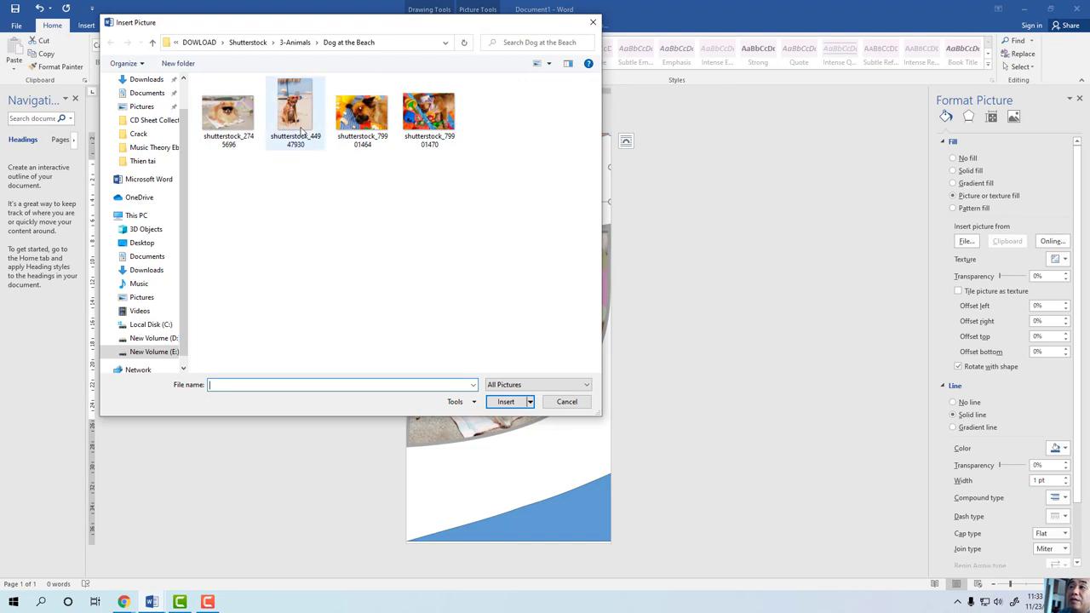
double_click(293, 121)
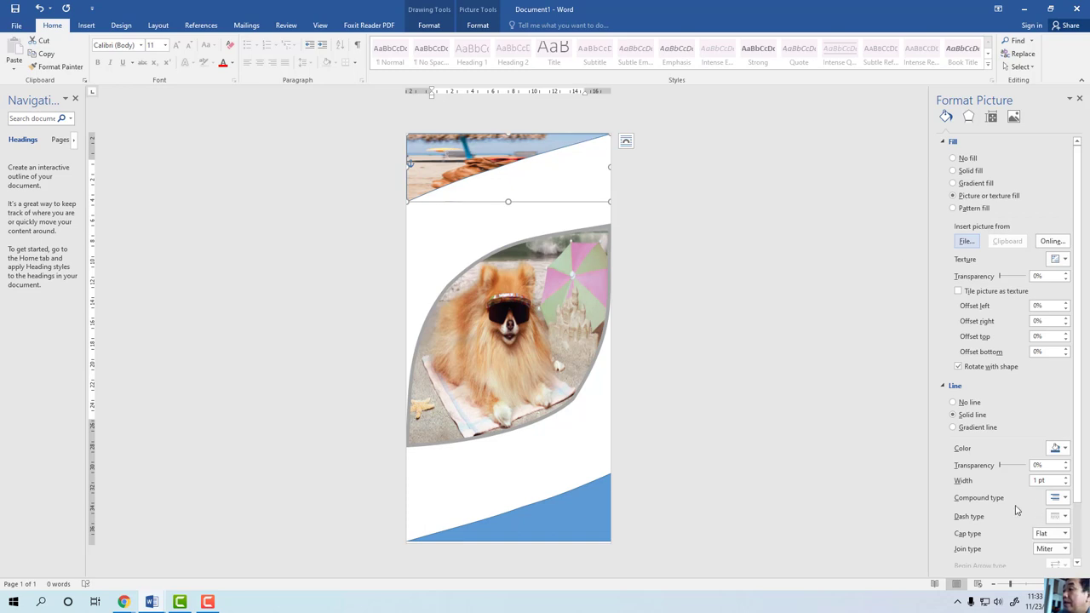
Set the top band picture's left offset to -25%
scroll(1015, 509, "down", 1)
scroll(1015, 509, "down", 1)
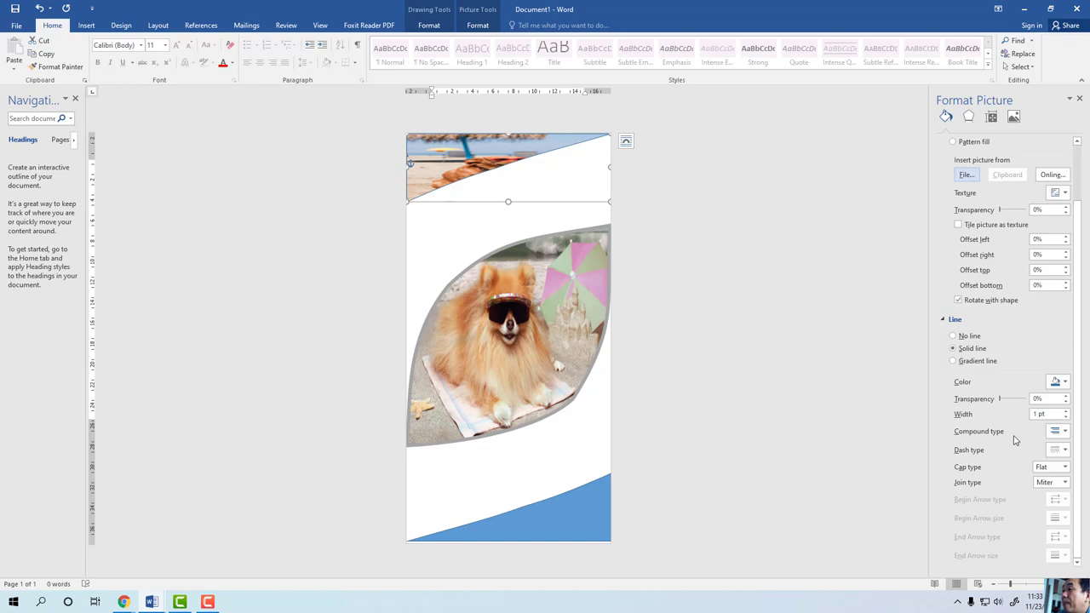
scroll(1015, 319, "up", 2)
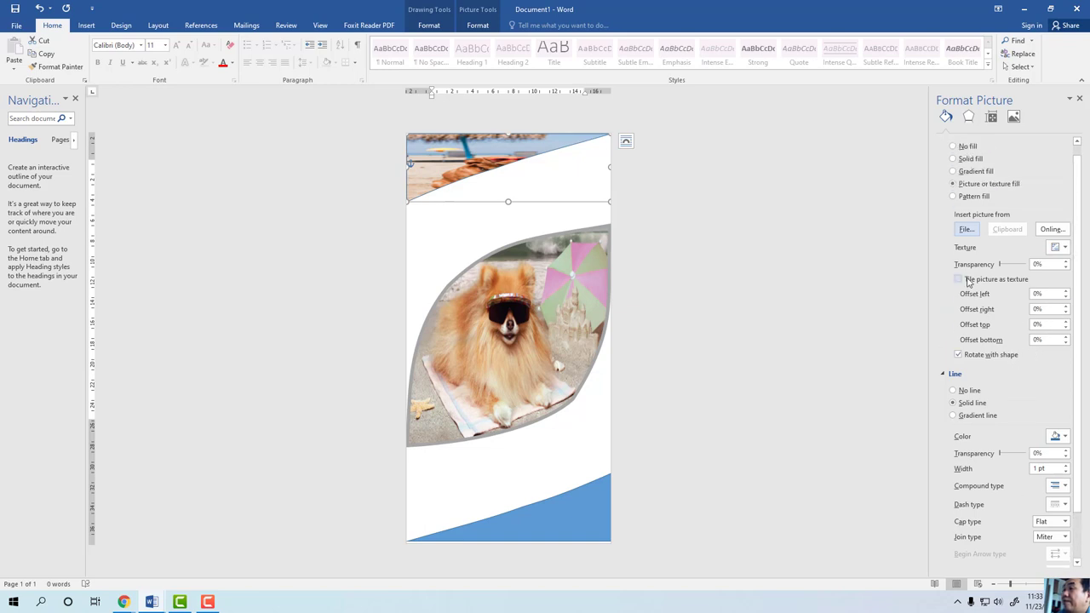
left_click(1066, 313)
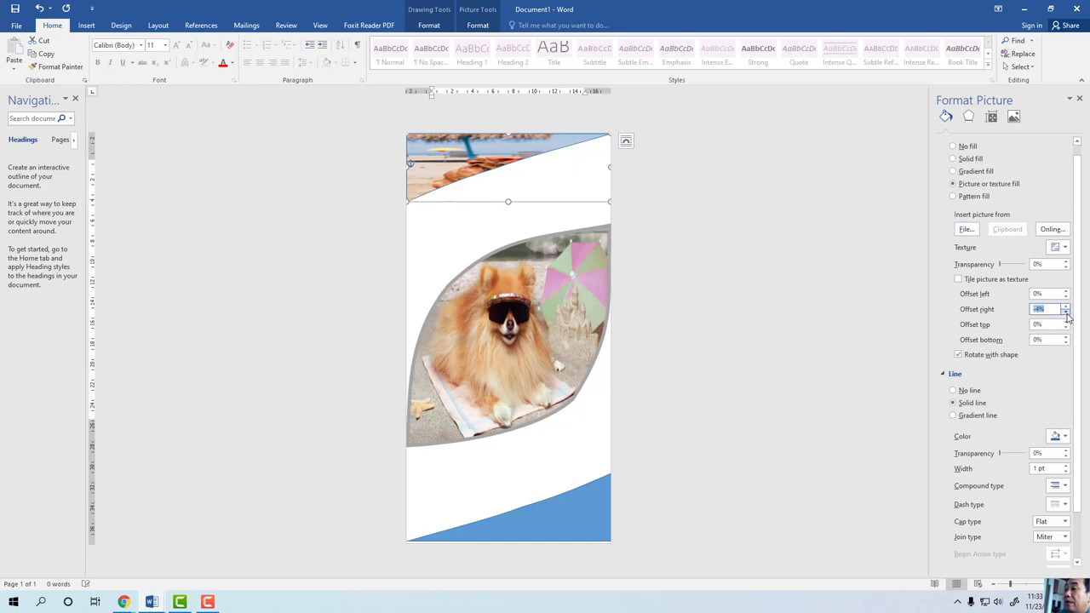
left_click(1066, 306)
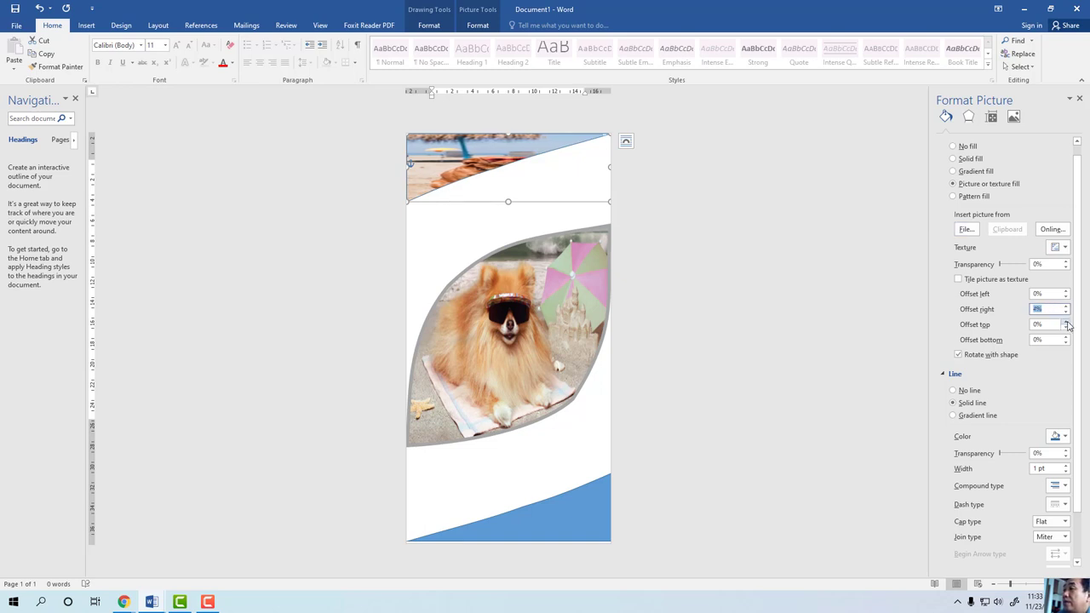
left_click(1065, 298)
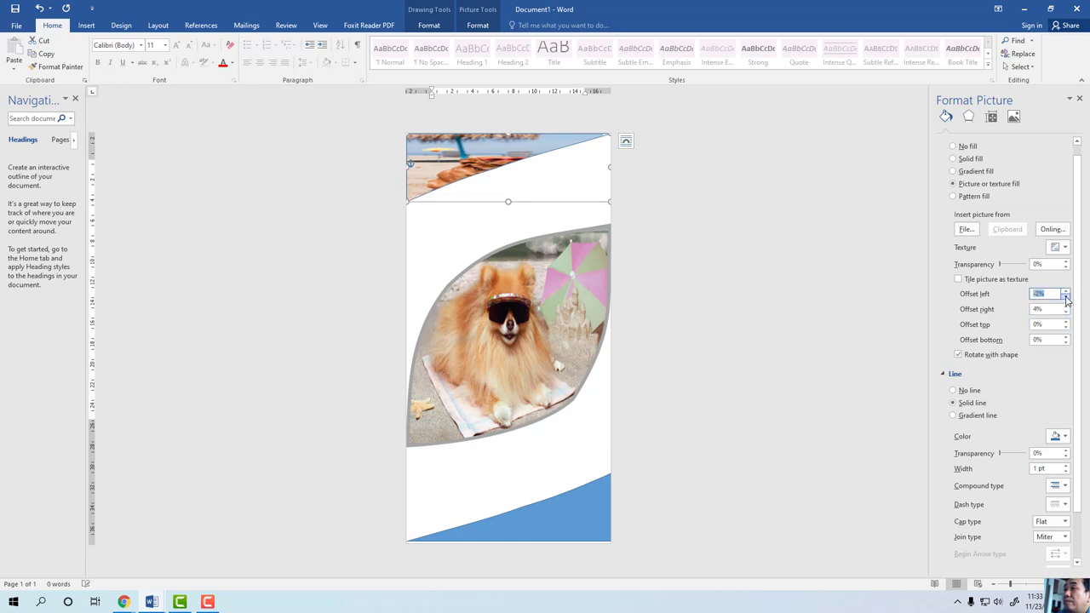
left_click(1066, 297)
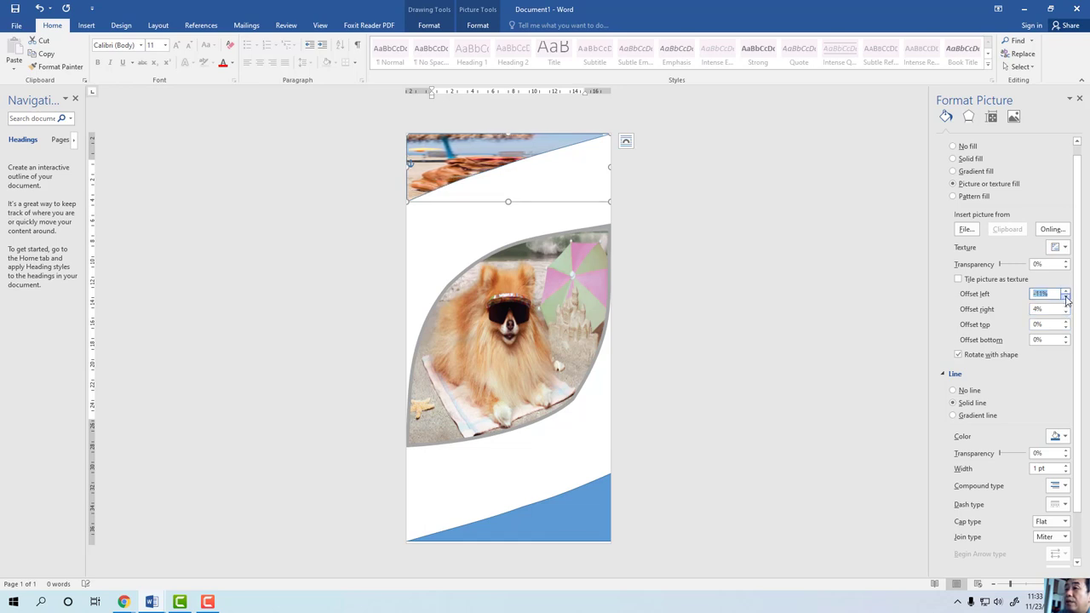
left_click(1065, 297)
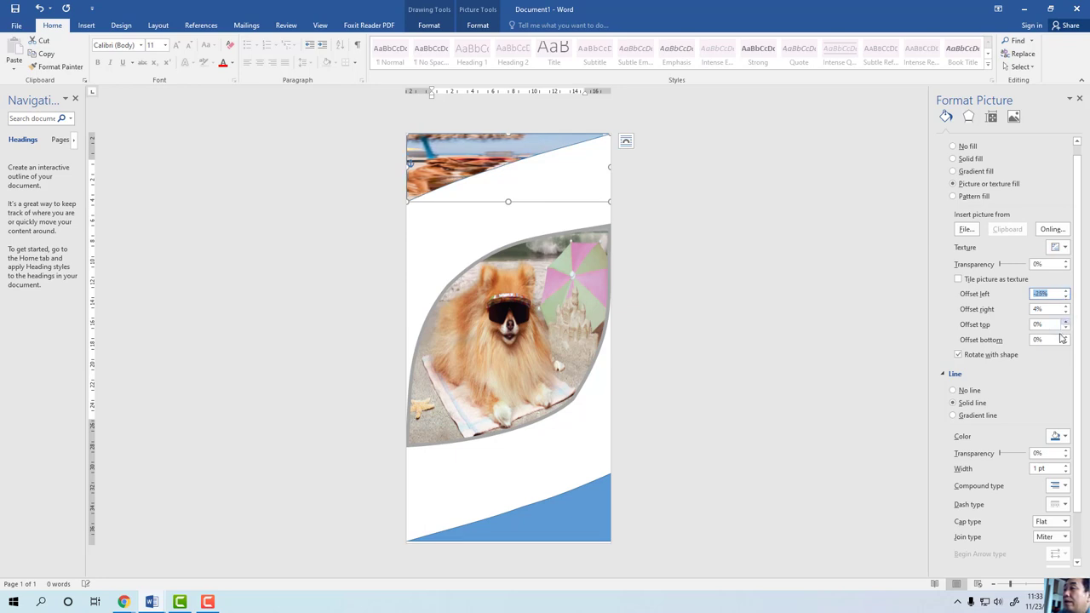
Raise the right offset to 45%, then browse for a new picture in the 3-Animals folder
left_click(1065, 312)
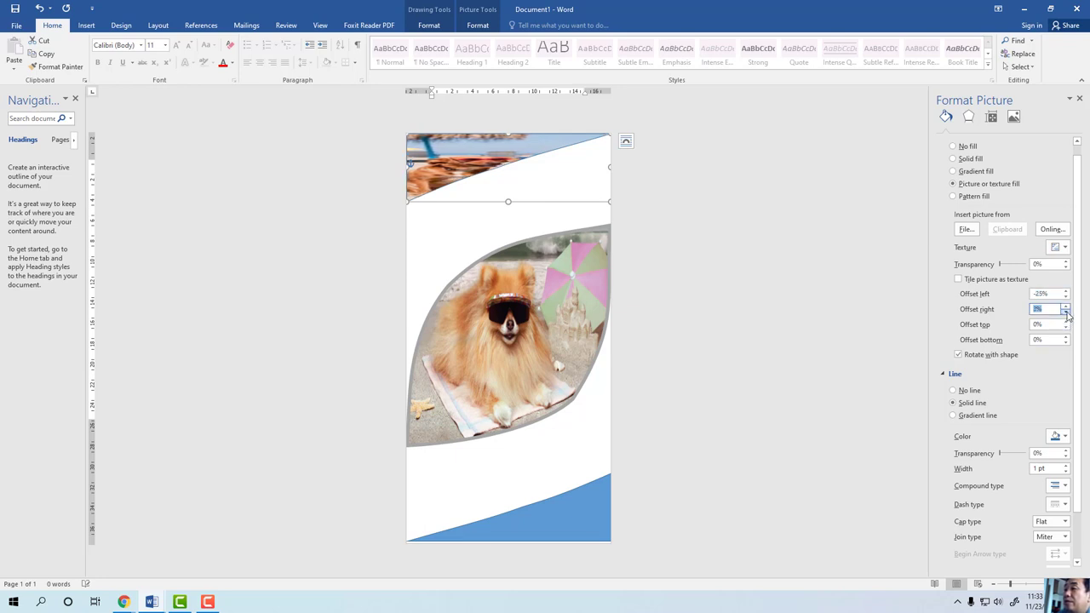
left_click(1065, 312)
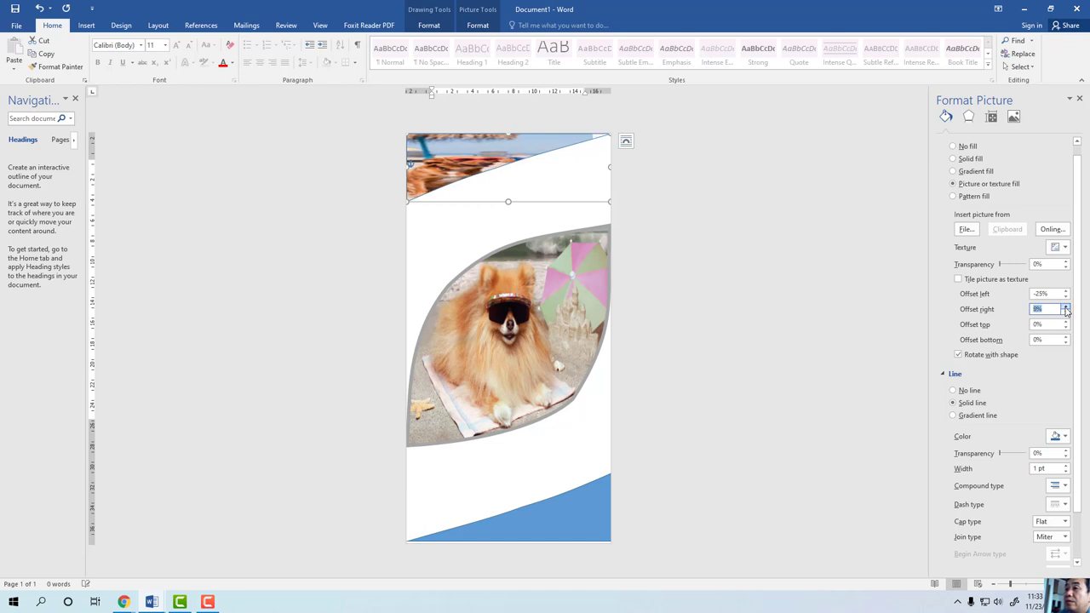
left_click(1066, 311)
left_click(1065, 312)
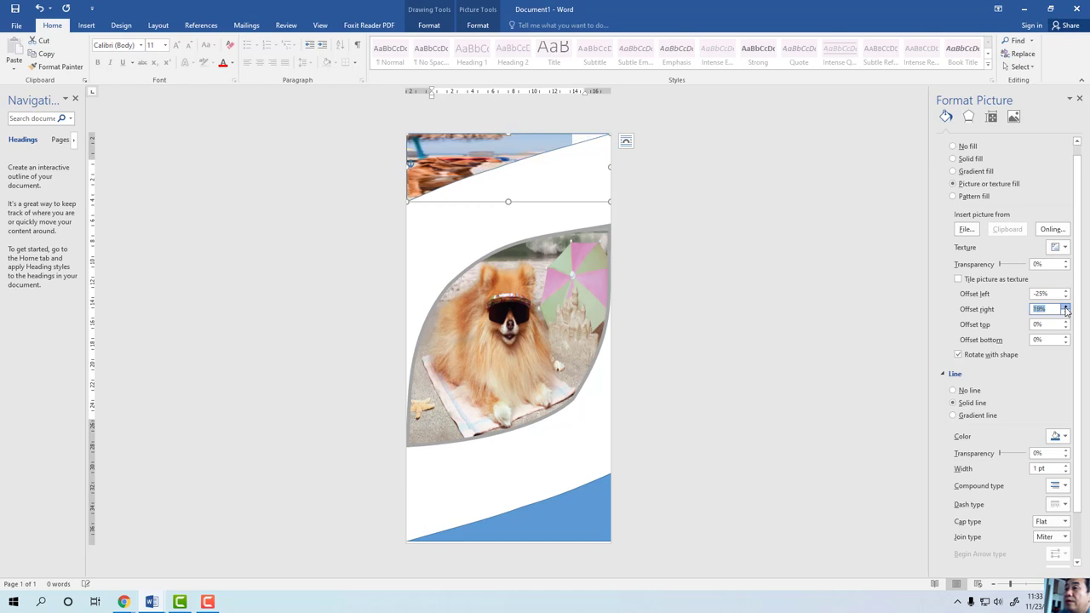
left_click(1066, 311)
left_click(1065, 312)
left_click(1066, 311)
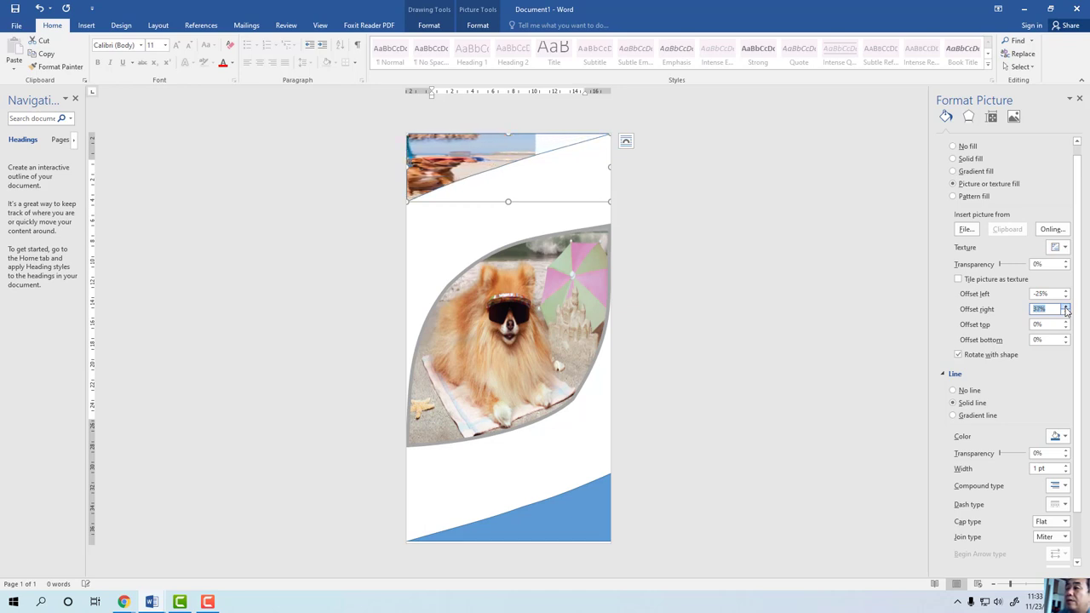
left_click(1065, 312)
left_click(1065, 311)
left_click(1065, 312)
left_click(1066, 311)
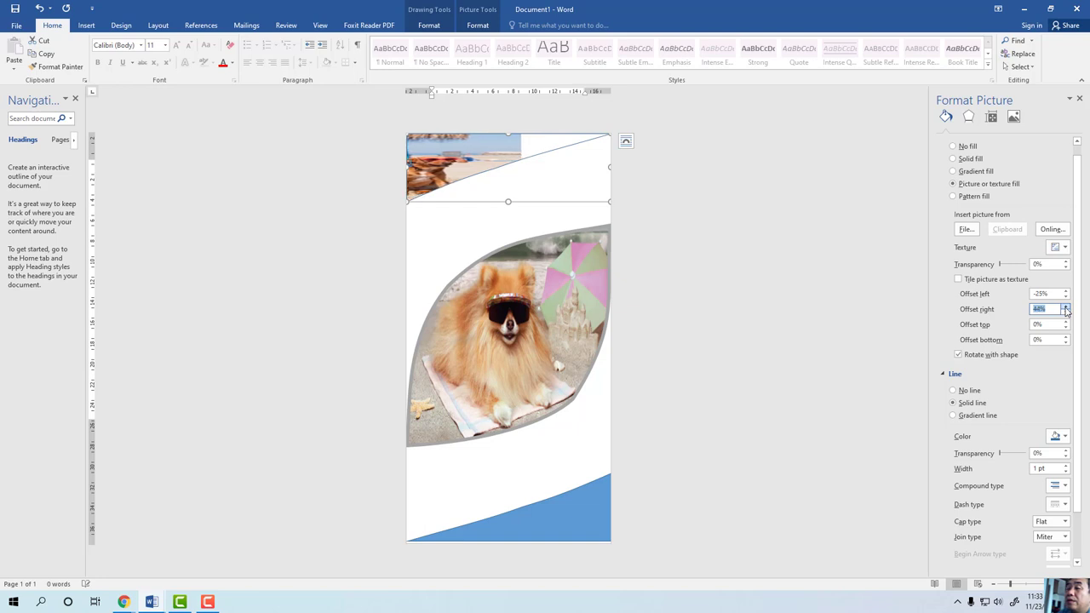
left_click(1066, 312)
left_click(967, 229)
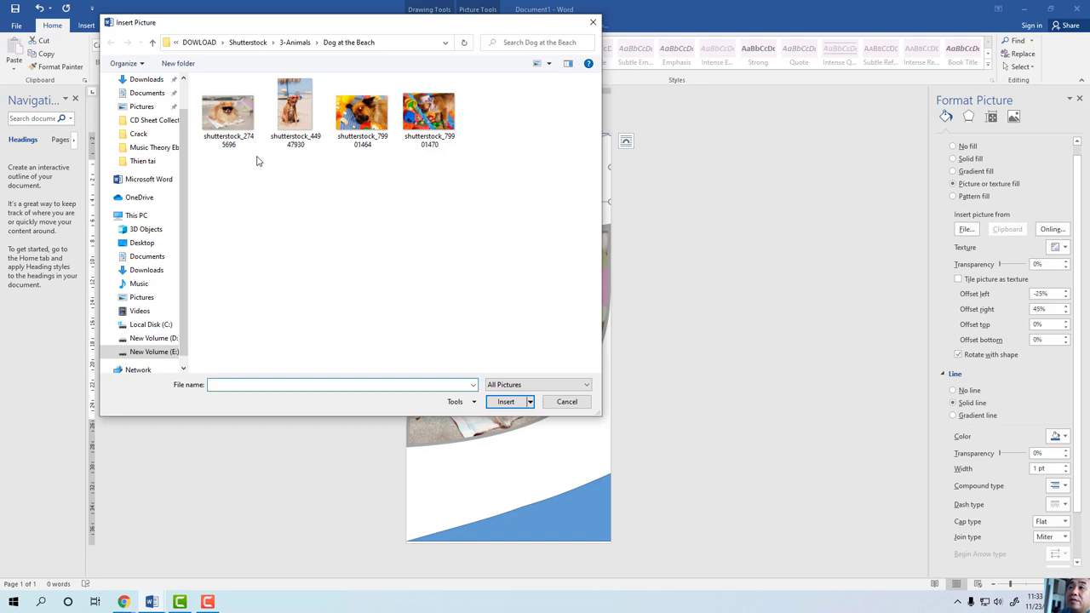
left_click(152, 42)
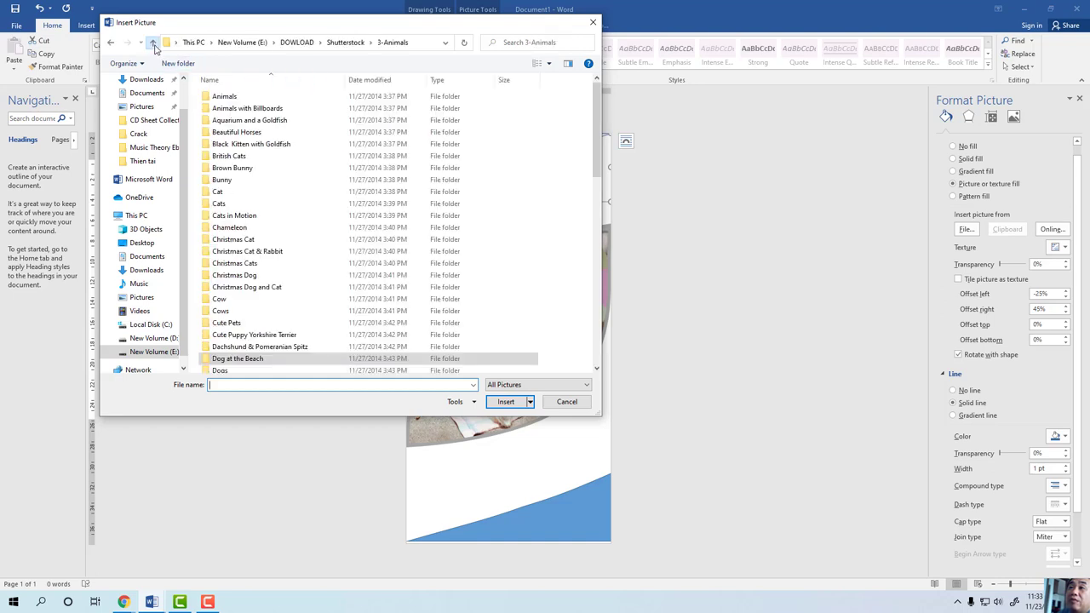
Fill the top band with a photo of several dogs from the Dogs folder
double_click(223, 371)
left_click(290, 122)
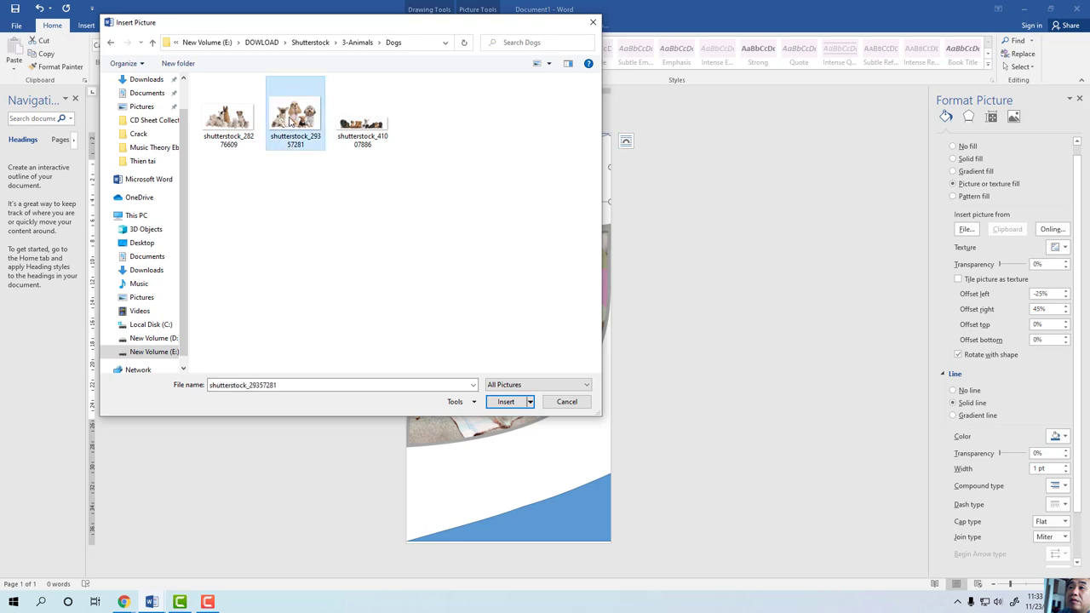
double_click(239, 124)
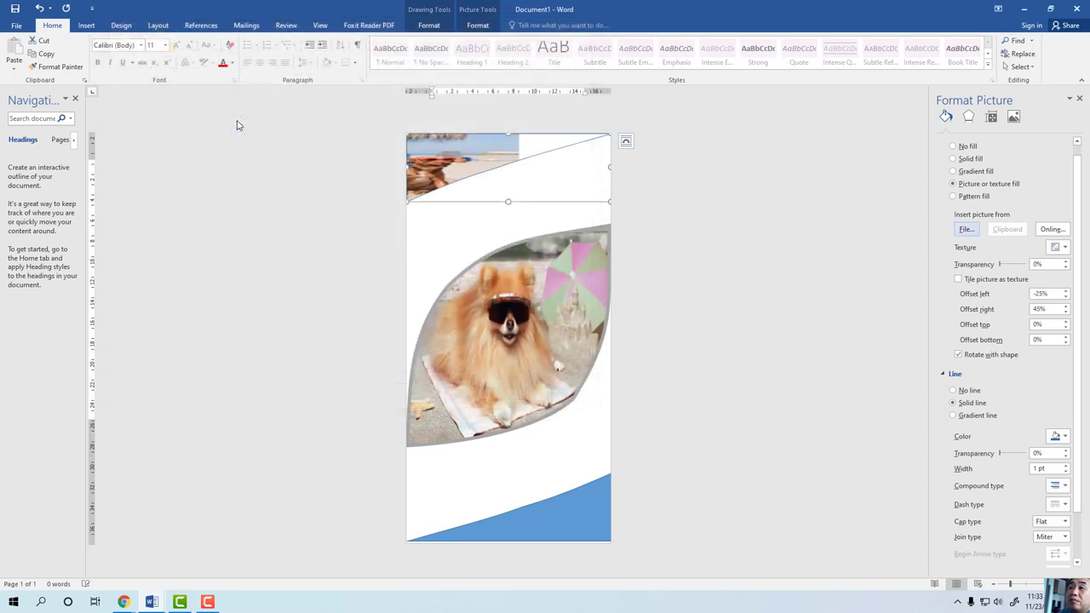
left_click(694, 261)
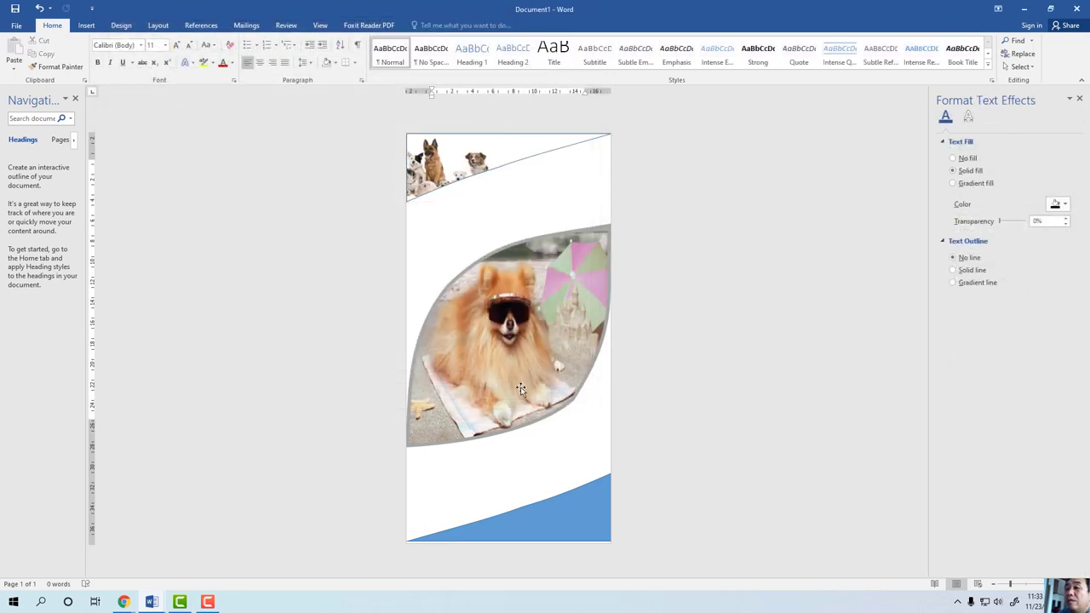
left_click(566, 521)
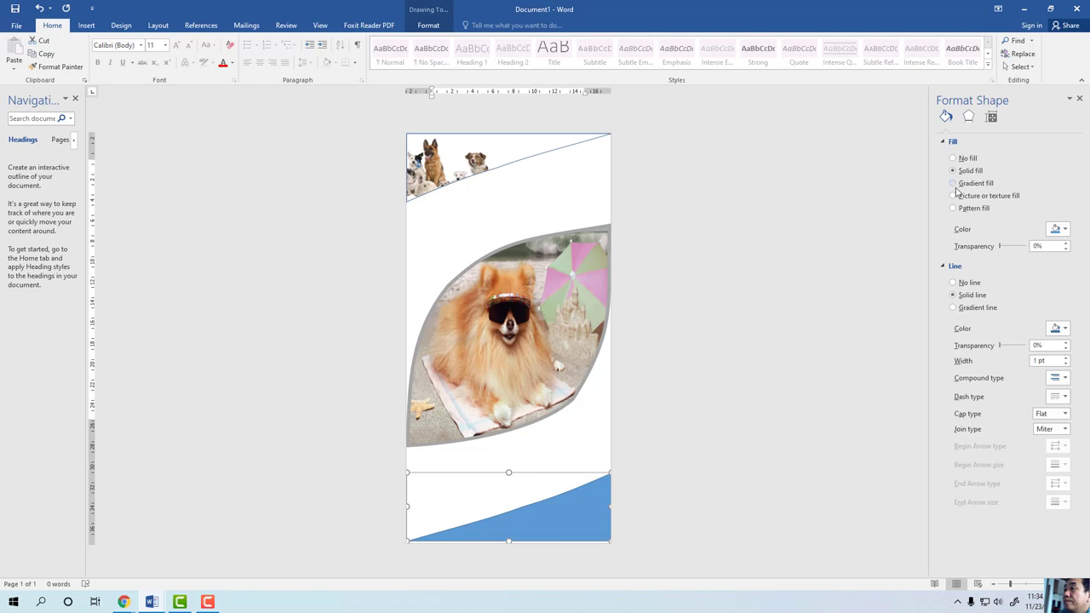
Fill the bottom band with a dogs photo that doesn't rotate with the shape
left_click(714, 403)
left_click(569, 522)
left_click(955, 196)
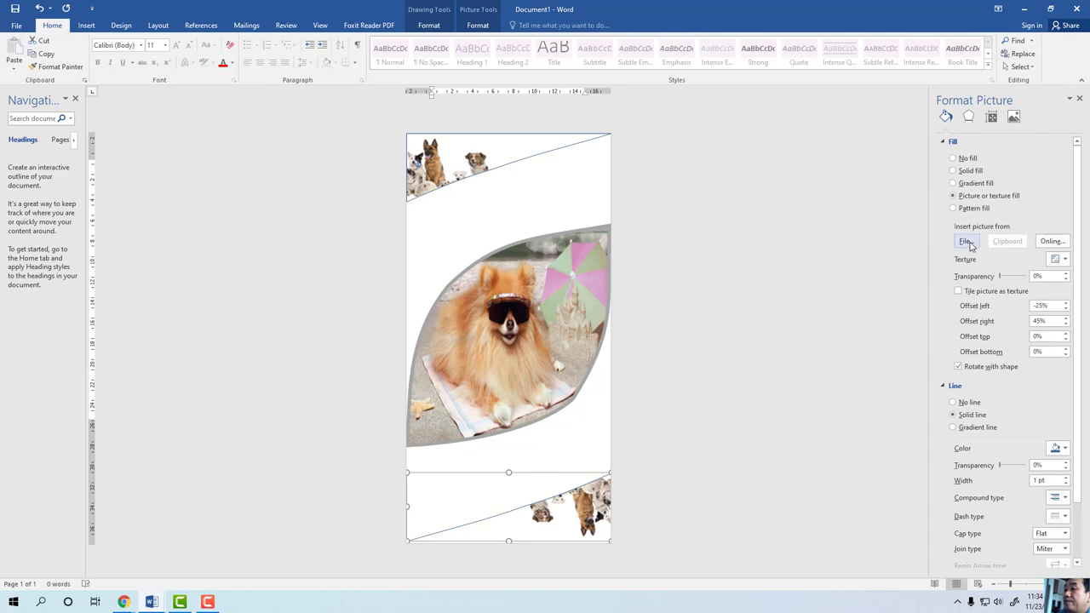
left_click(967, 241)
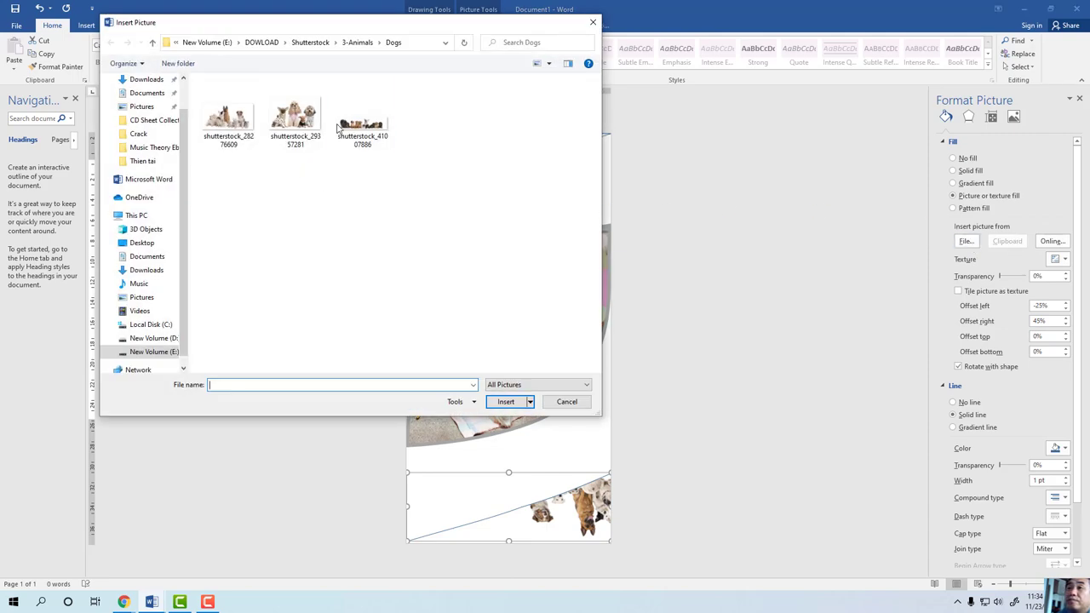
double_click(349, 128)
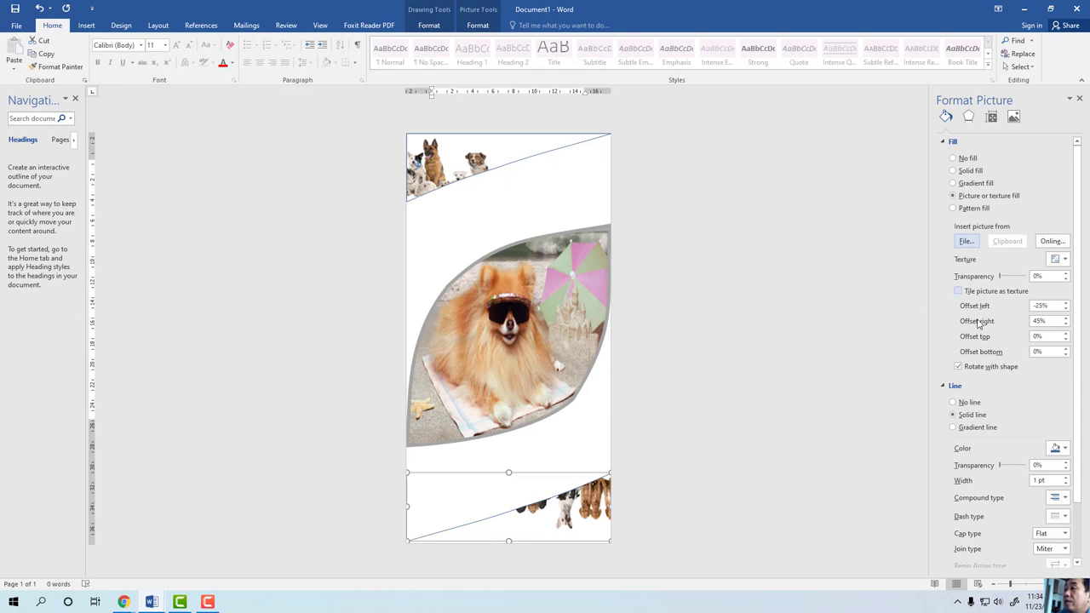
left_click(959, 367)
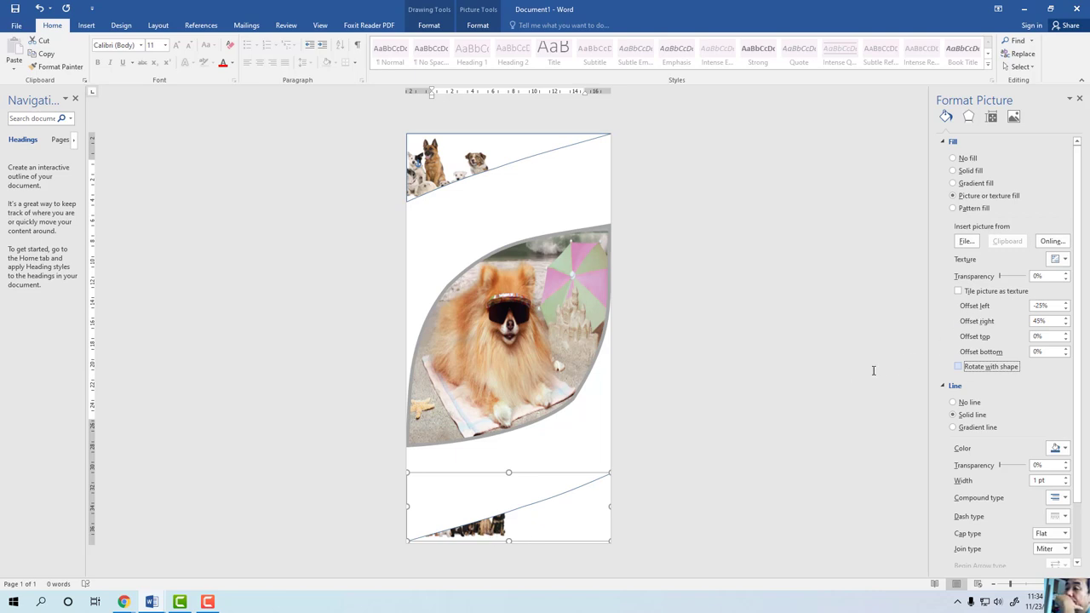
Set the bottom picture's right offset to -4%
left_click(772, 420)
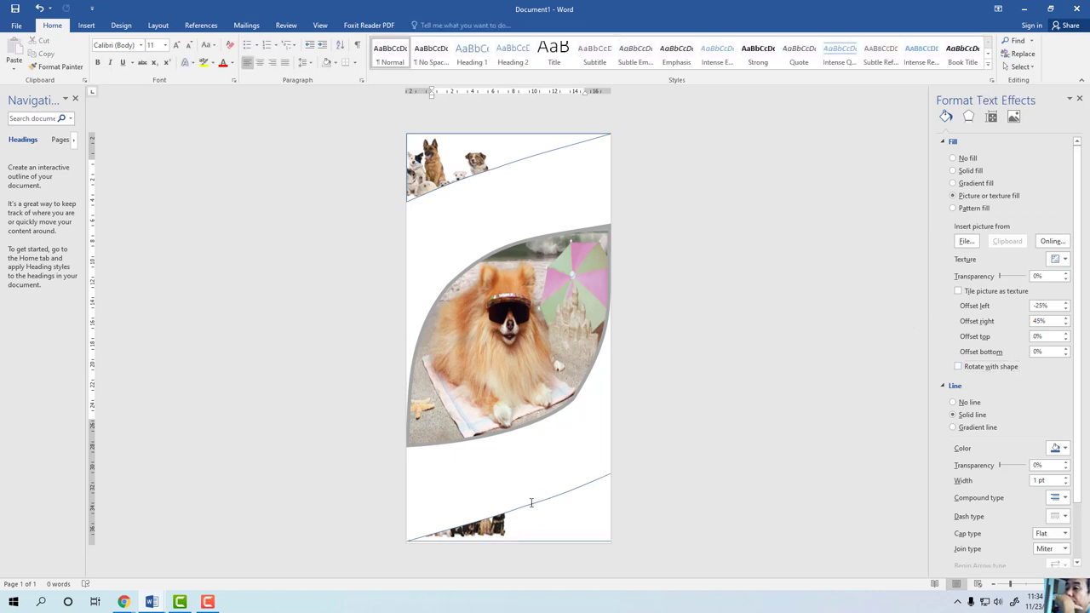
left_click(485, 530)
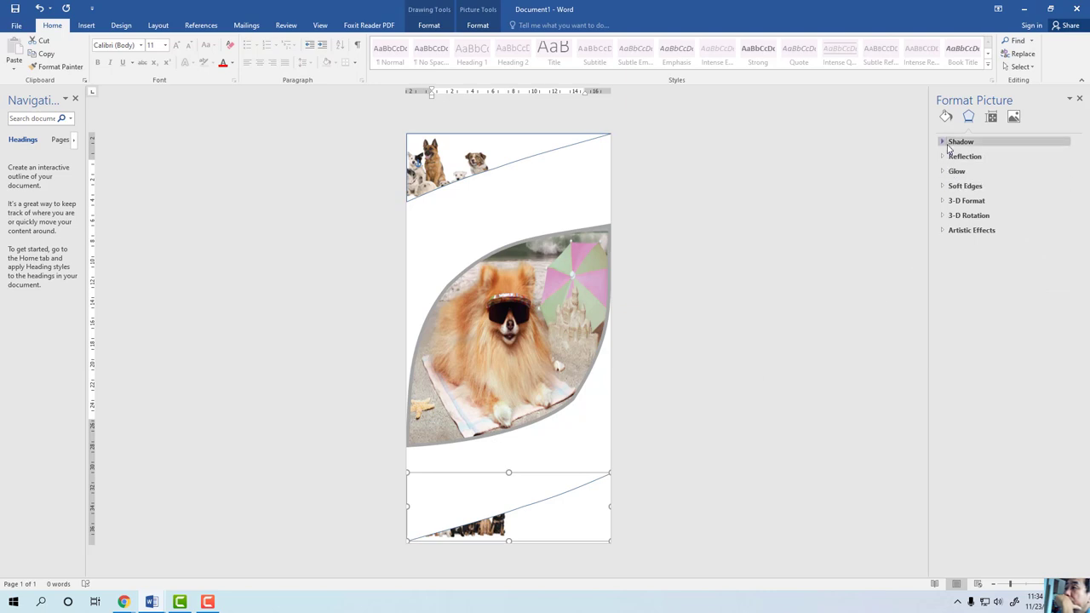
left_click(945, 119)
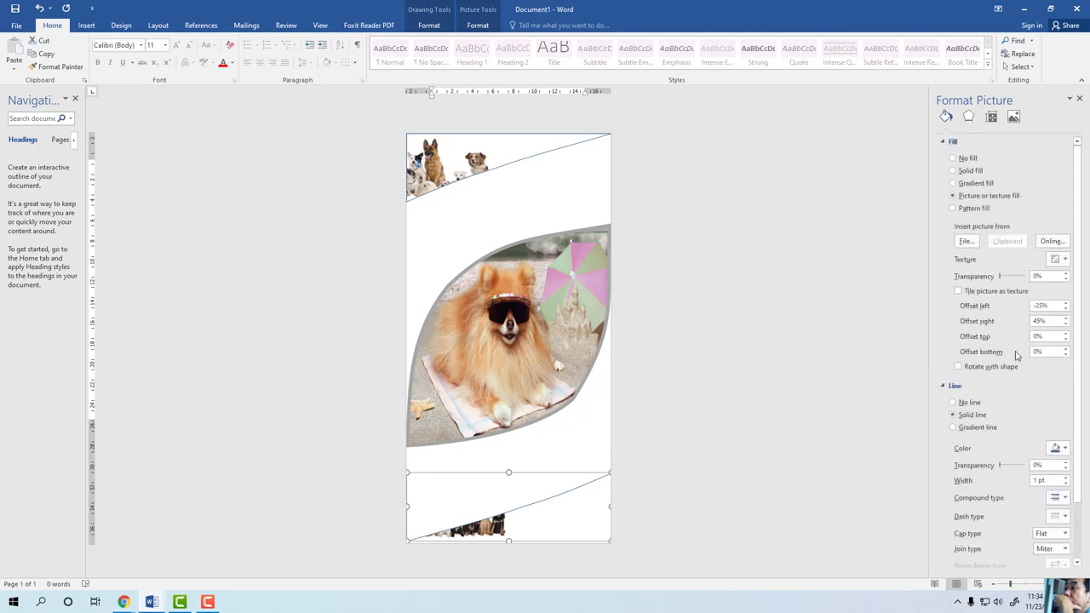
left_click(1066, 318)
left_click(1065, 317)
left_click(1065, 326)
left_click(1066, 326)
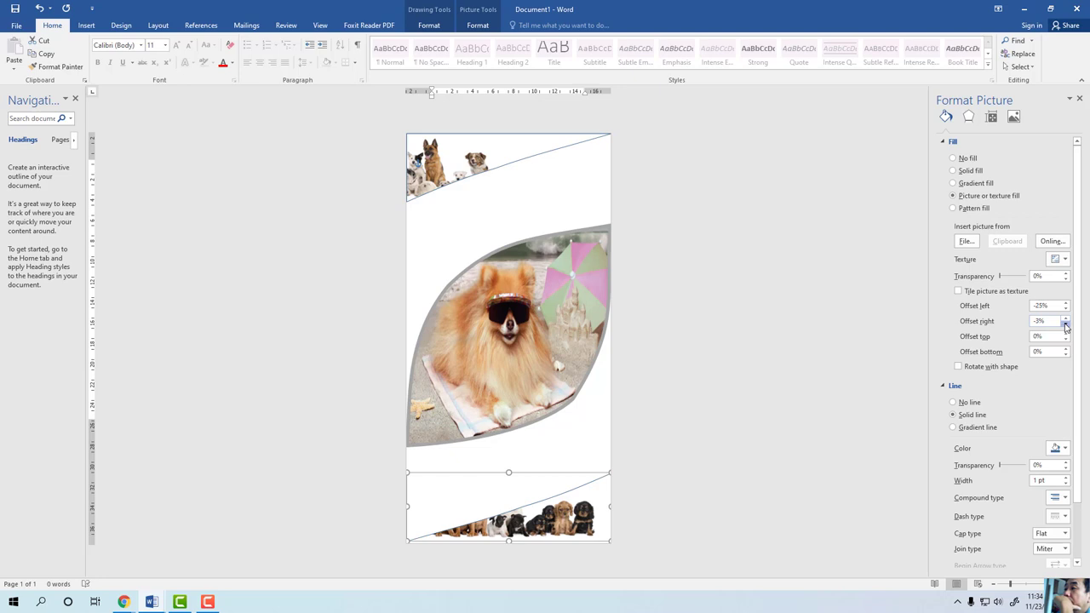
left_click(1066, 327)
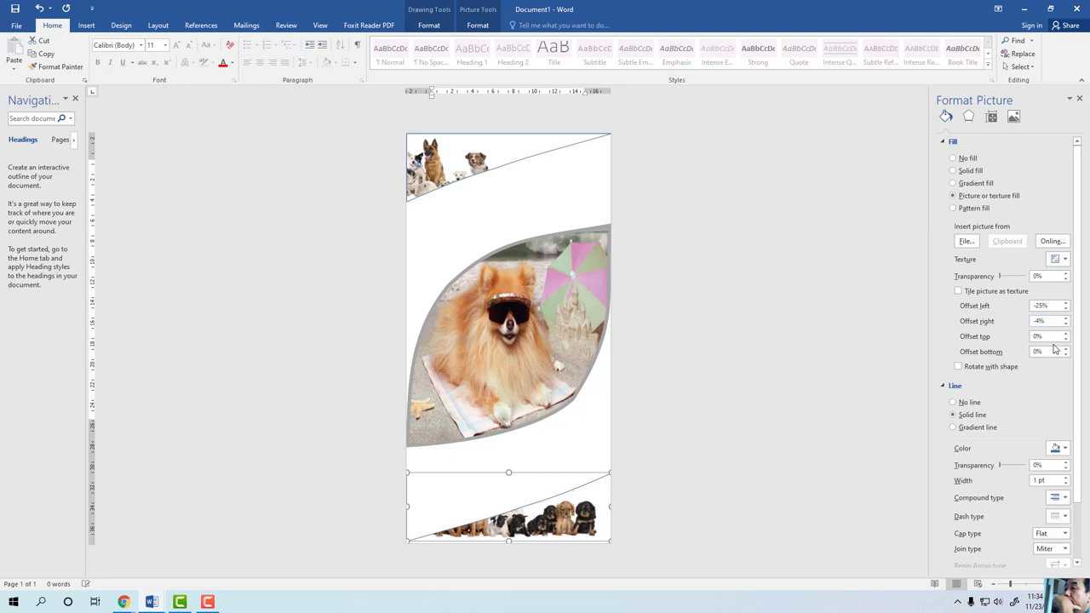
Give the bottom band a solid, lighter-coloured outline 4.25 pt thick
left_click(758, 446)
left_click(591, 485)
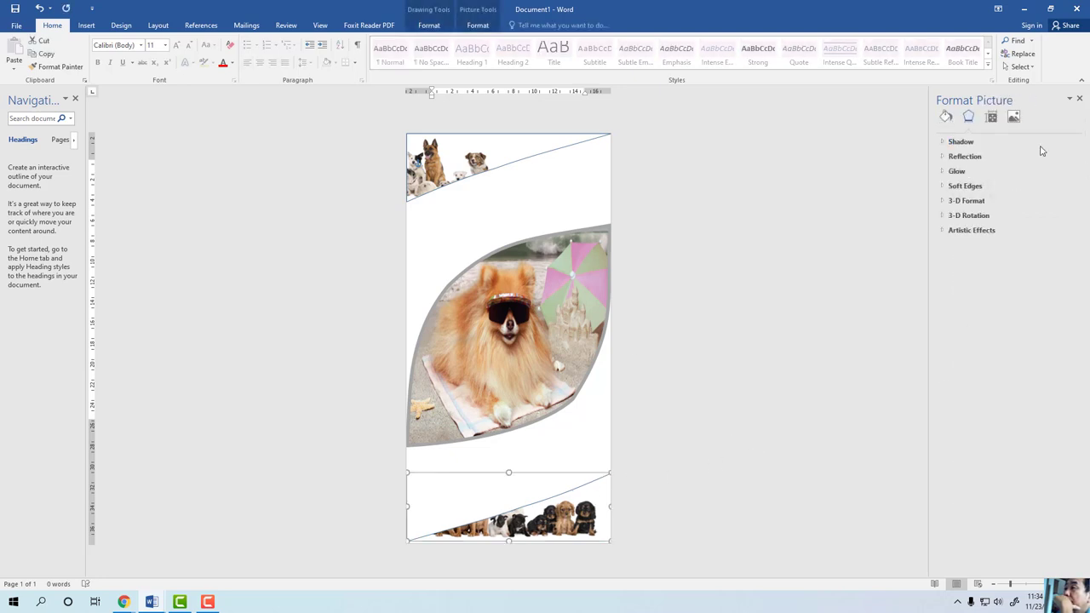
left_click(945, 116)
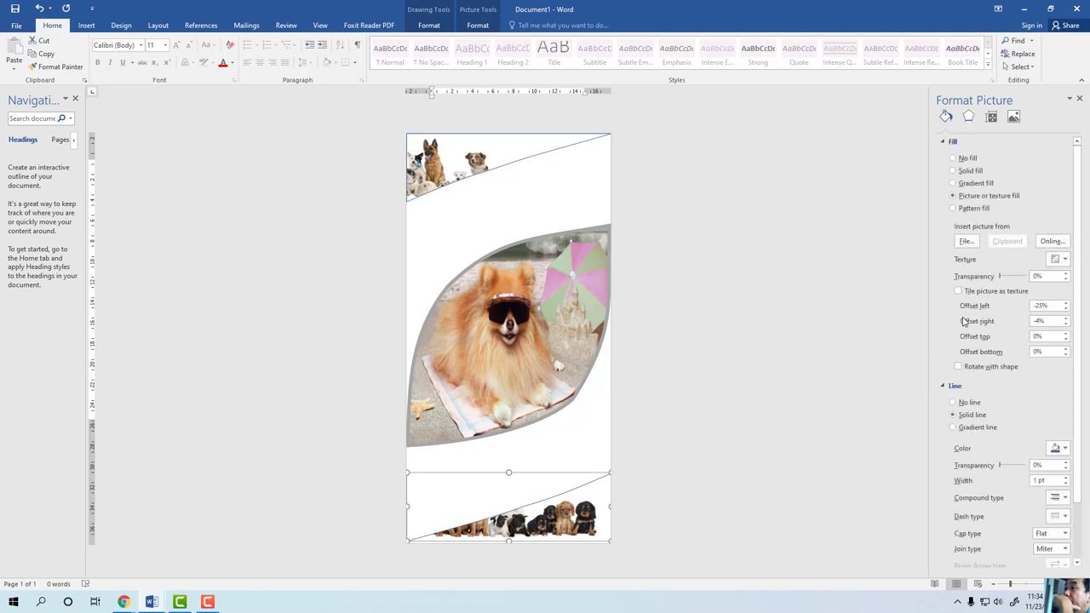
left_click(954, 414)
left_click(1058, 448)
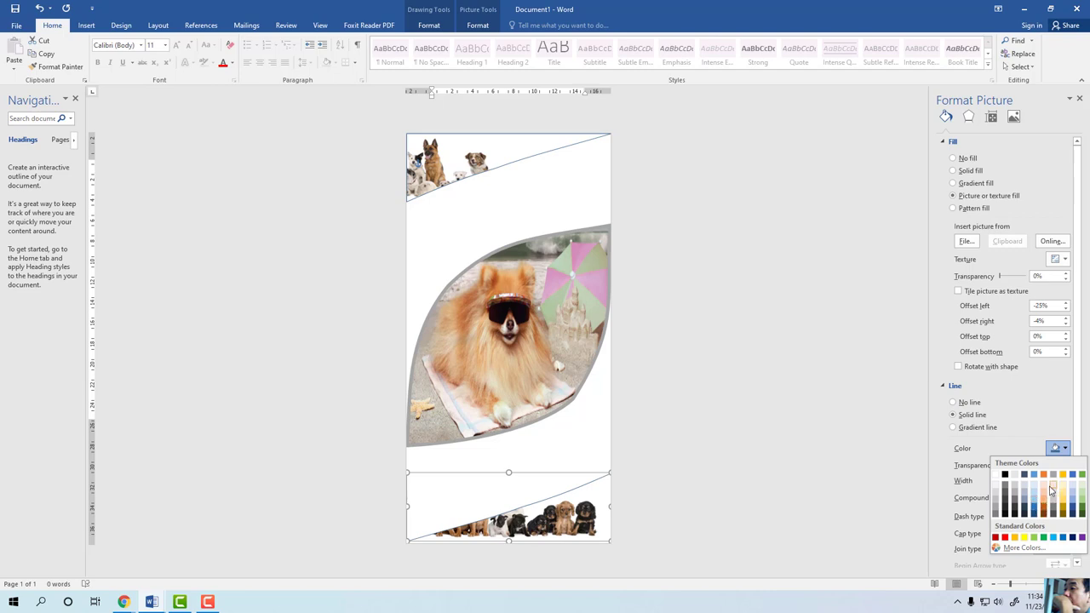
left_click(1052, 499)
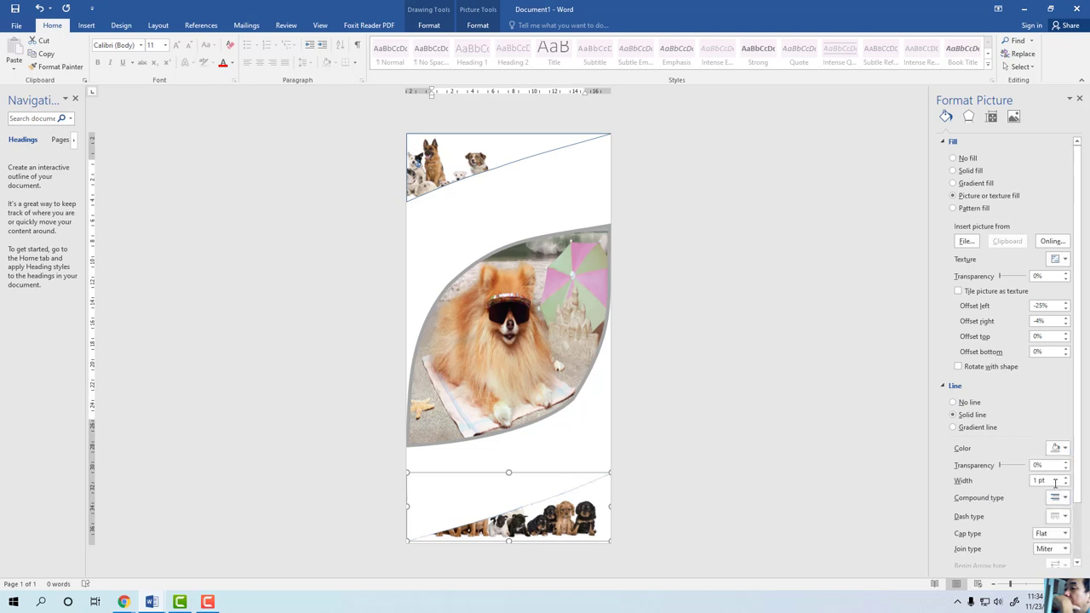
left_click(1065, 478)
left_click(1066, 479)
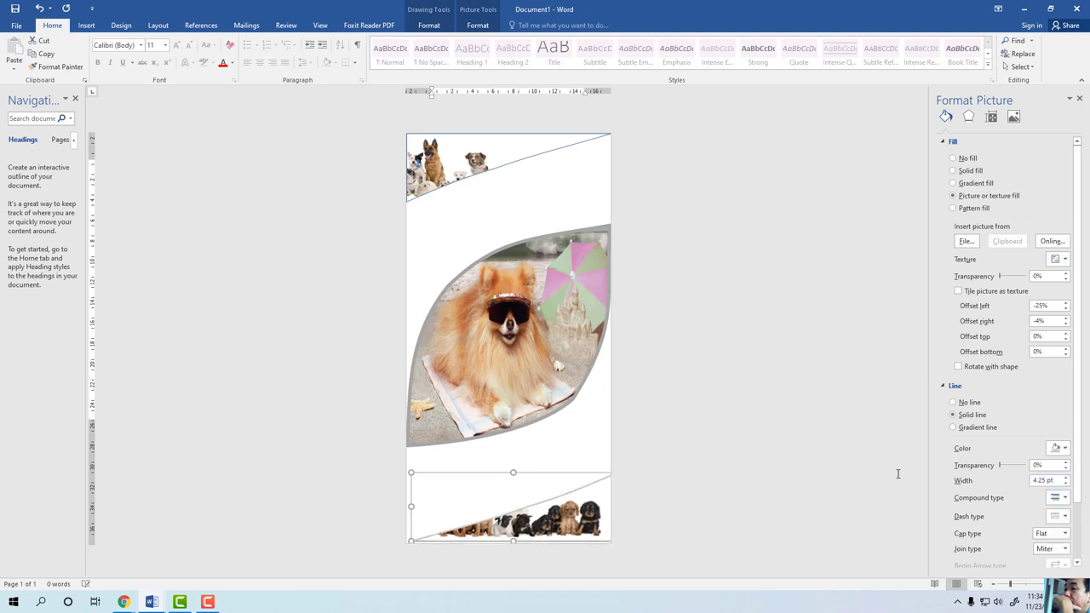
left_click(741, 434)
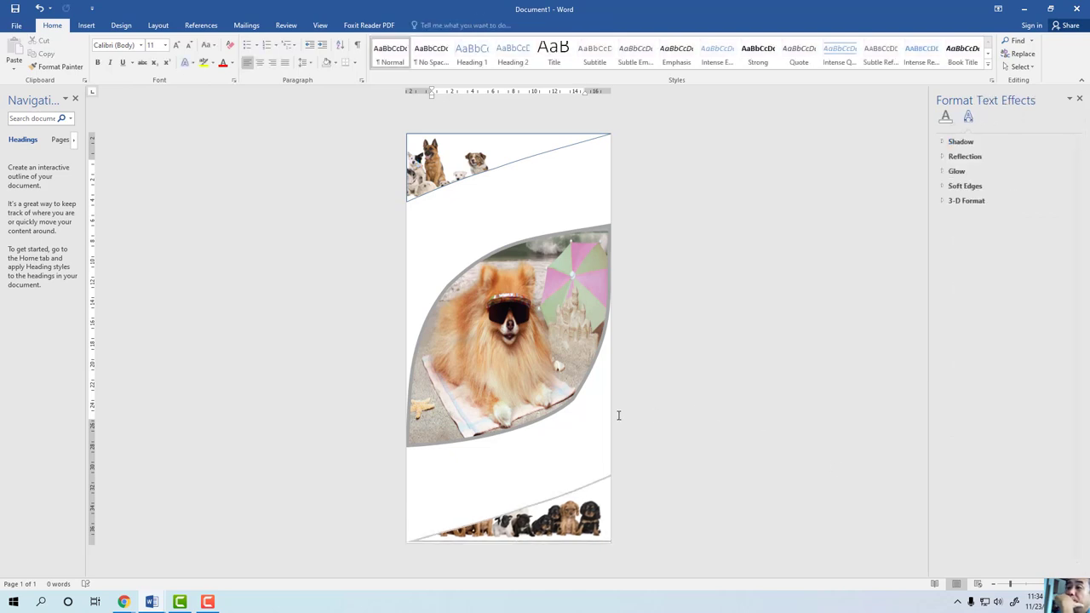
Give the top dog band a shadow: 57% transparency, 49 pt blur, 55 pt distance
left_click(553, 387)
left_click(524, 185)
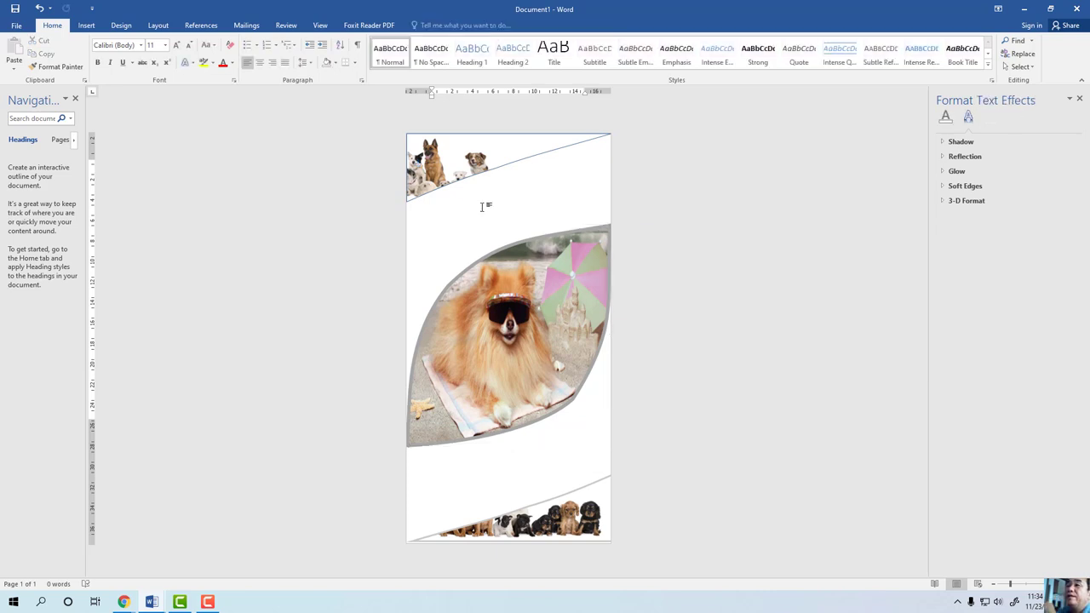
left_click(514, 162)
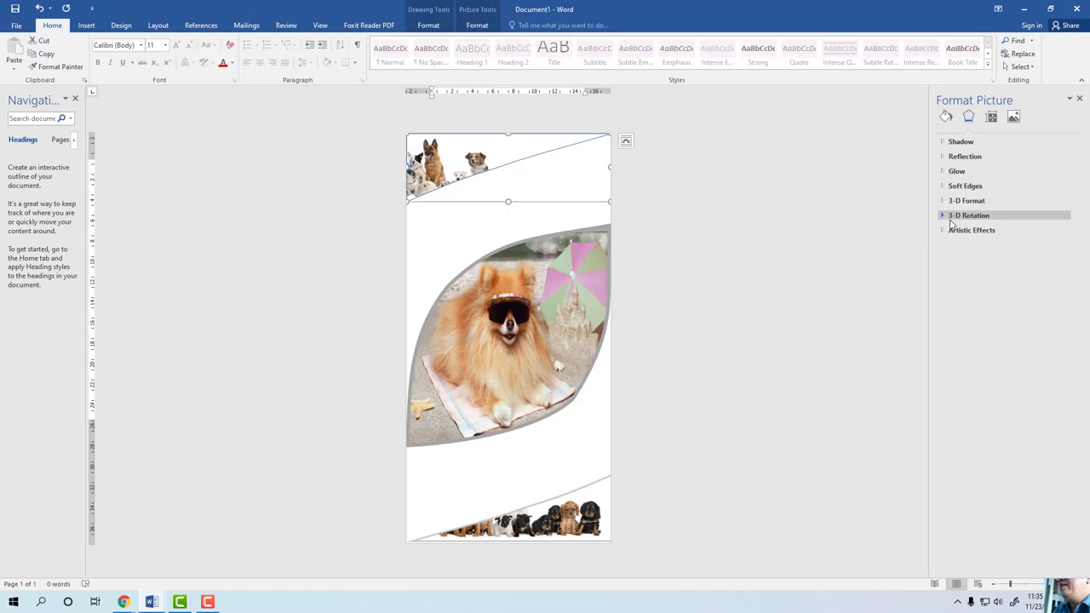
left_click(947, 142)
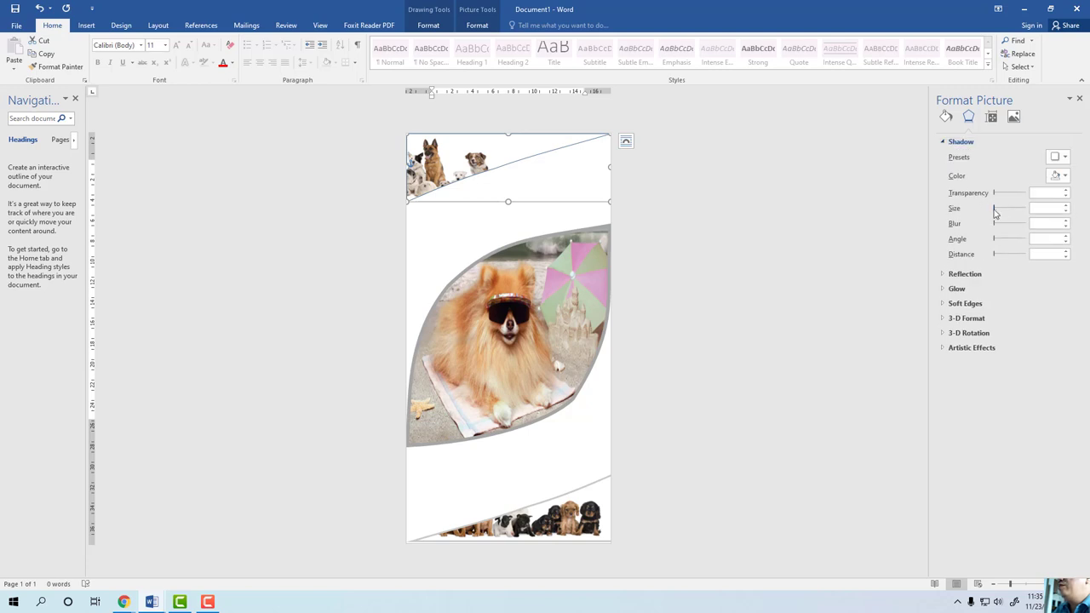
left_click_drag(995, 209, 993, 210)
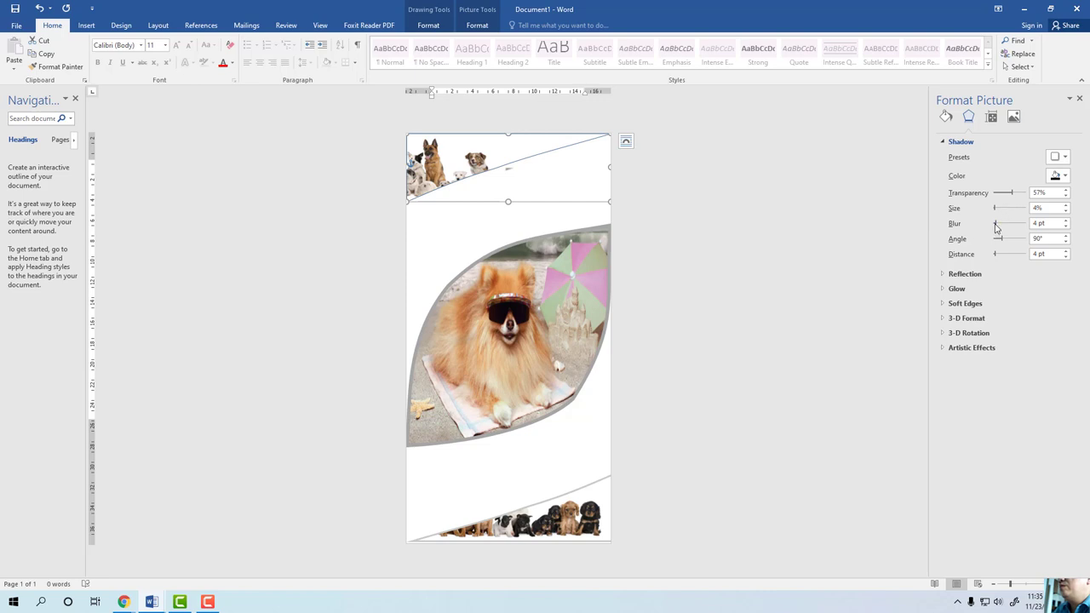
left_click_drag(997, 224, 1011, 227)
left_click_drag(999, 258, 1002, 257)
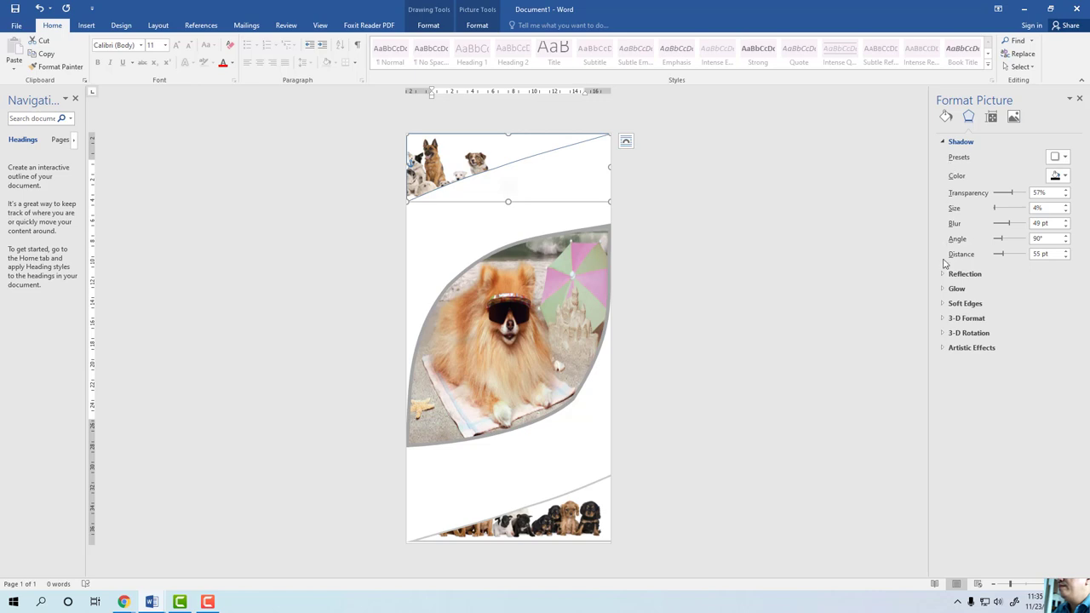
Set the top band's outline width to 4 pt and the bottom band's to 5.5 pt
left_click(946, 117)
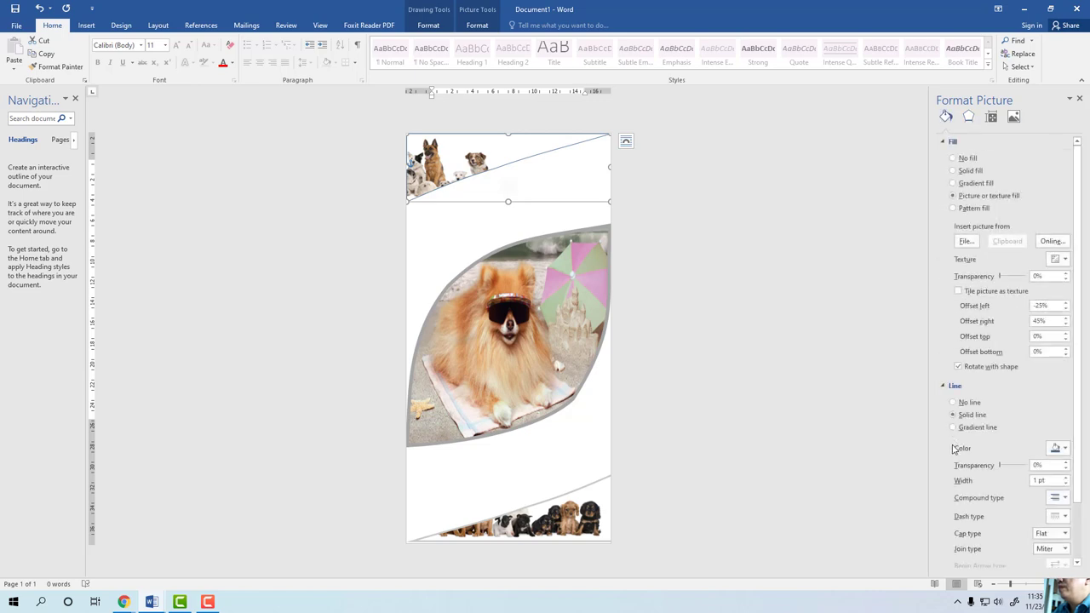
left_click(1067, 479)
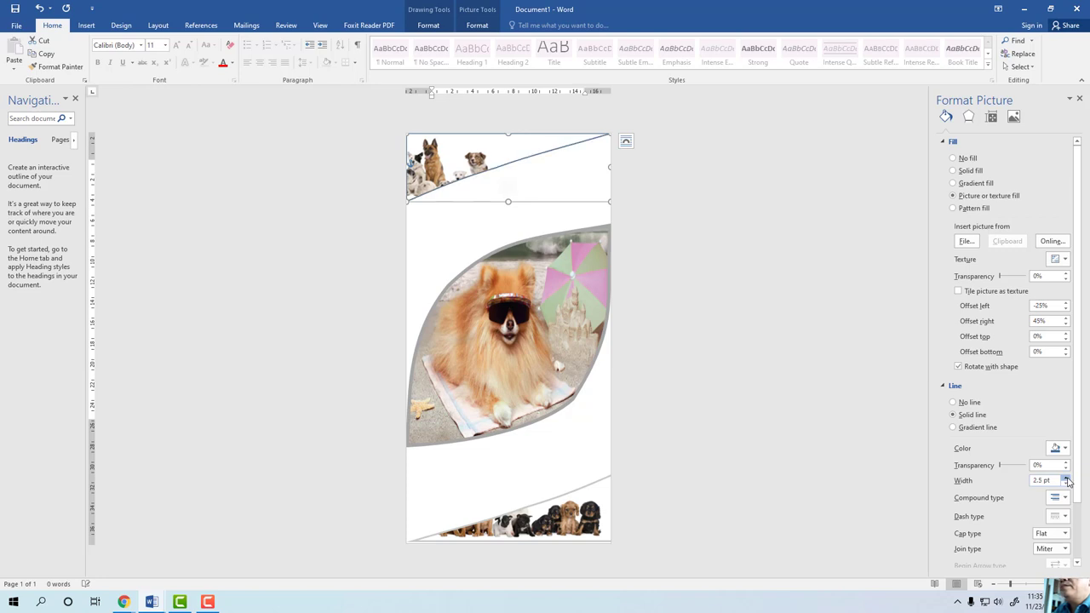
left_click(1067, 479)
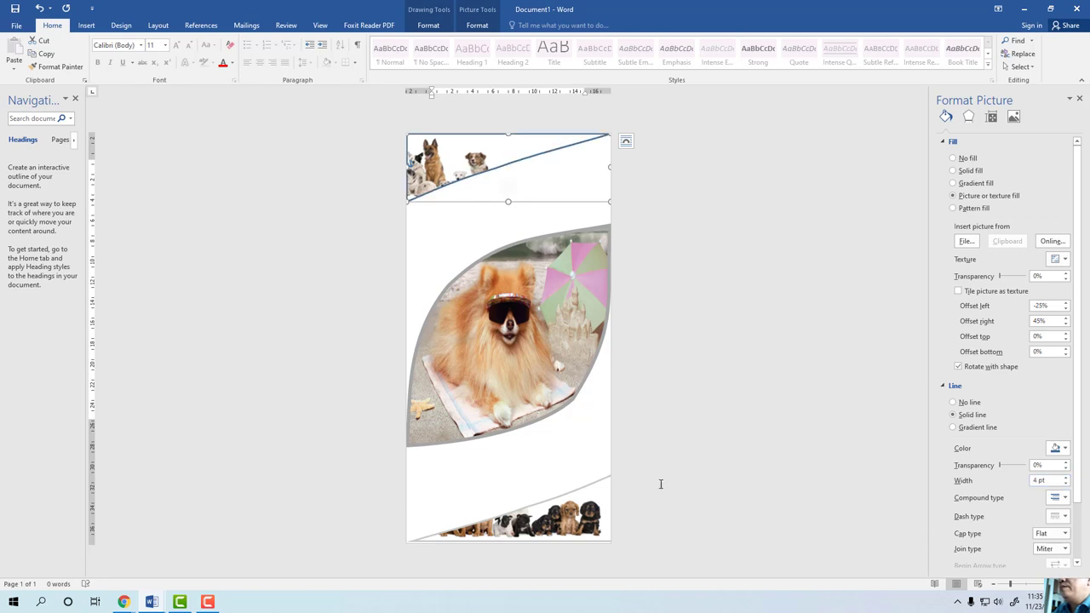
left_click(577, 492)
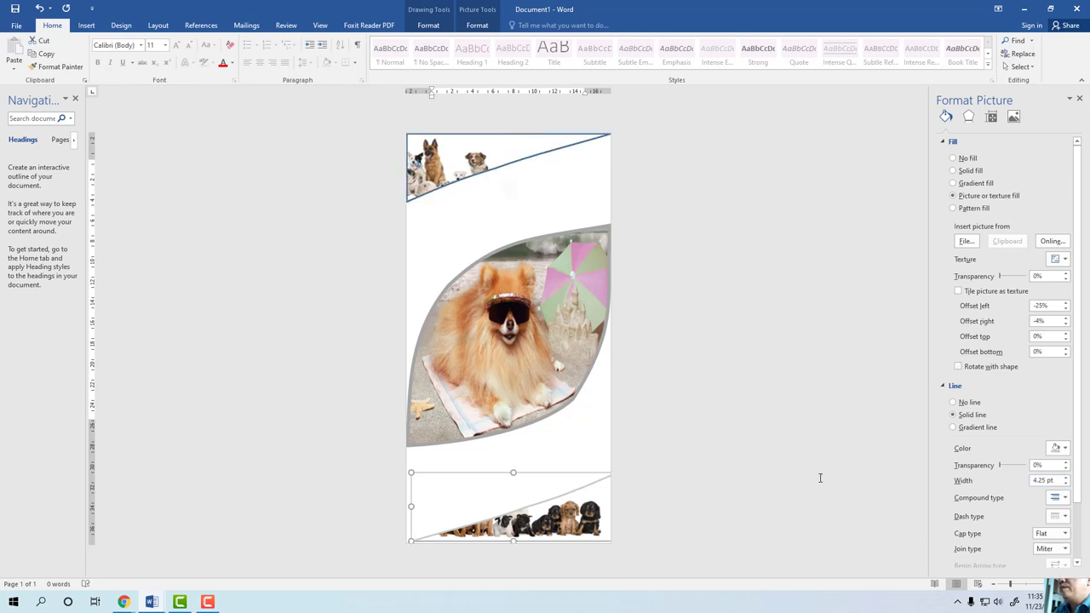
left_click(1064, 478)
left_click(1064, 478)
left_click(1064, 478)
left_click(1065, 478)
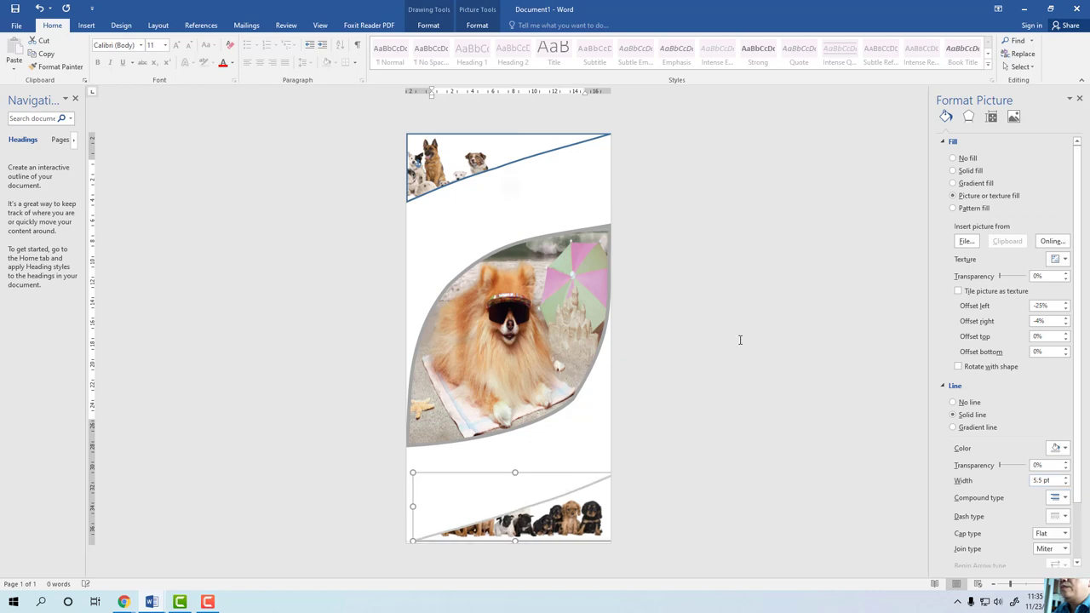
Change the top band's outline colour to light grey
left_click(705, 292)
left_click(505, 166)
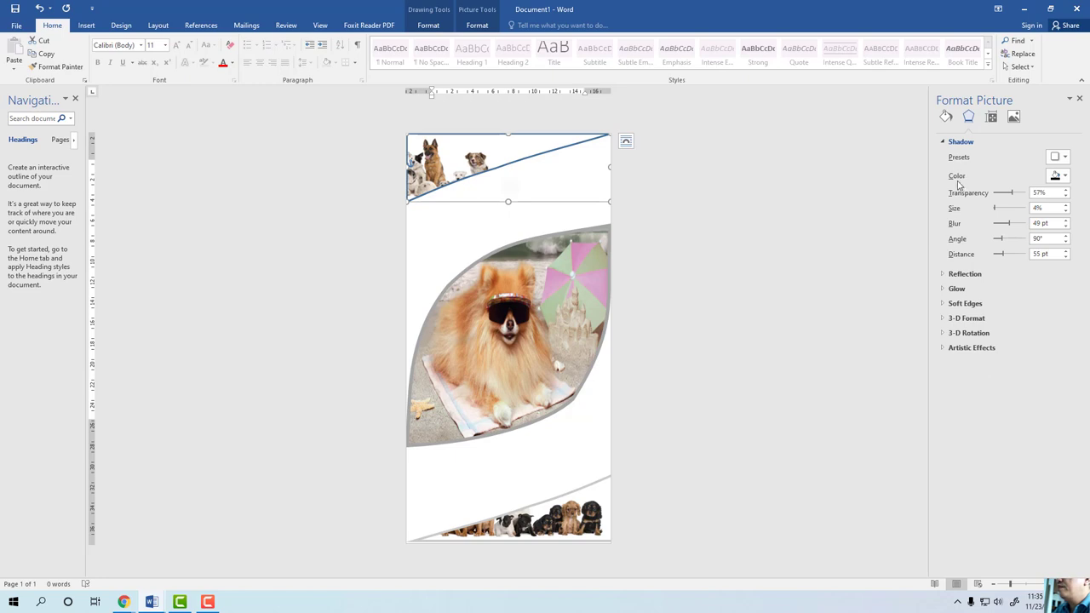
left_click(945, 118)
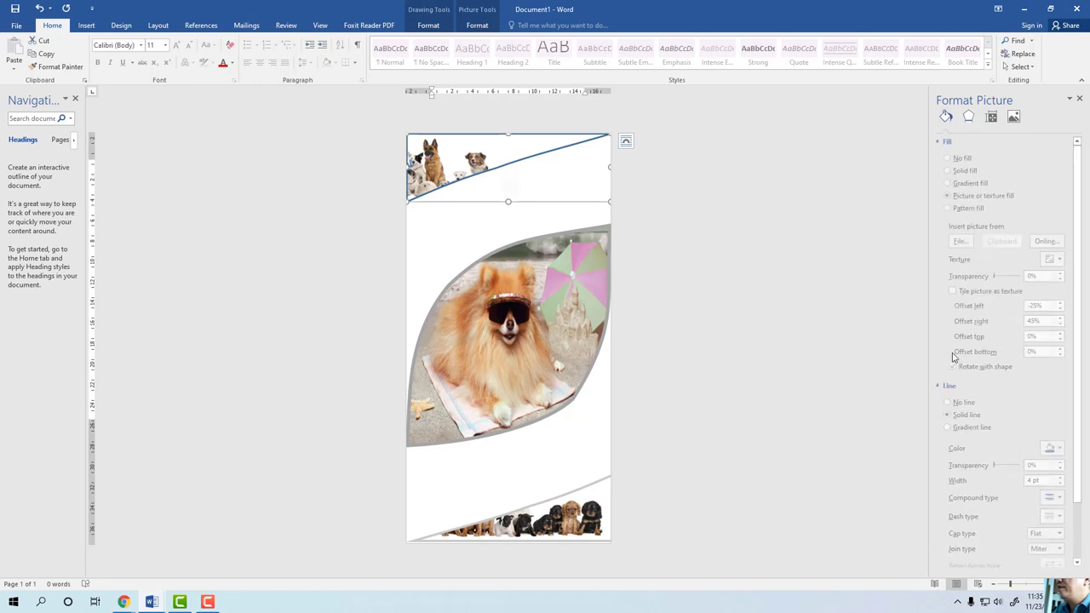
left_click(1066, 450)
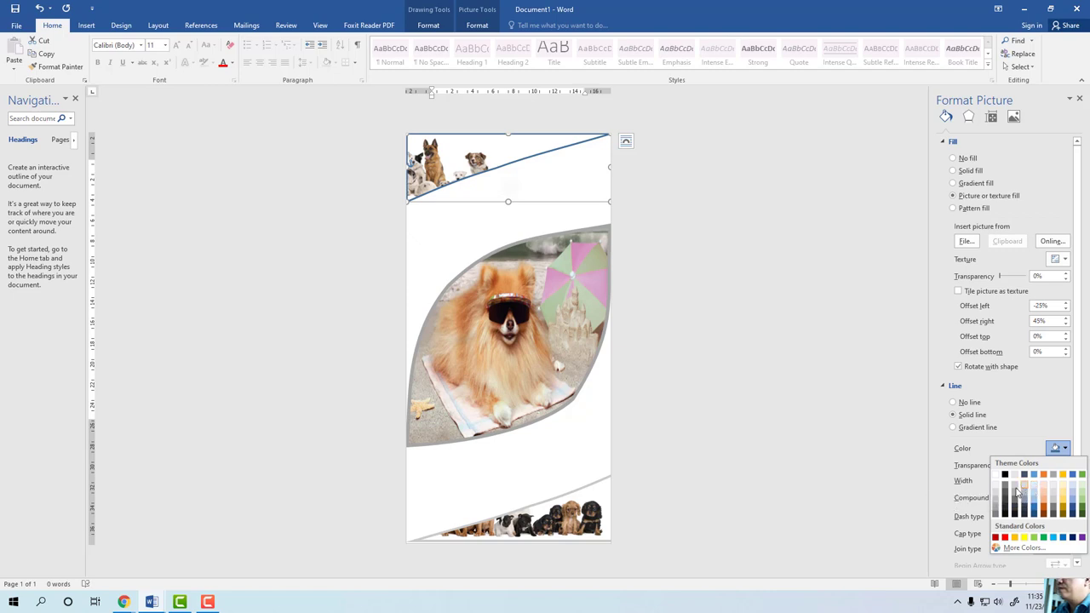
left_click(1016, 494)
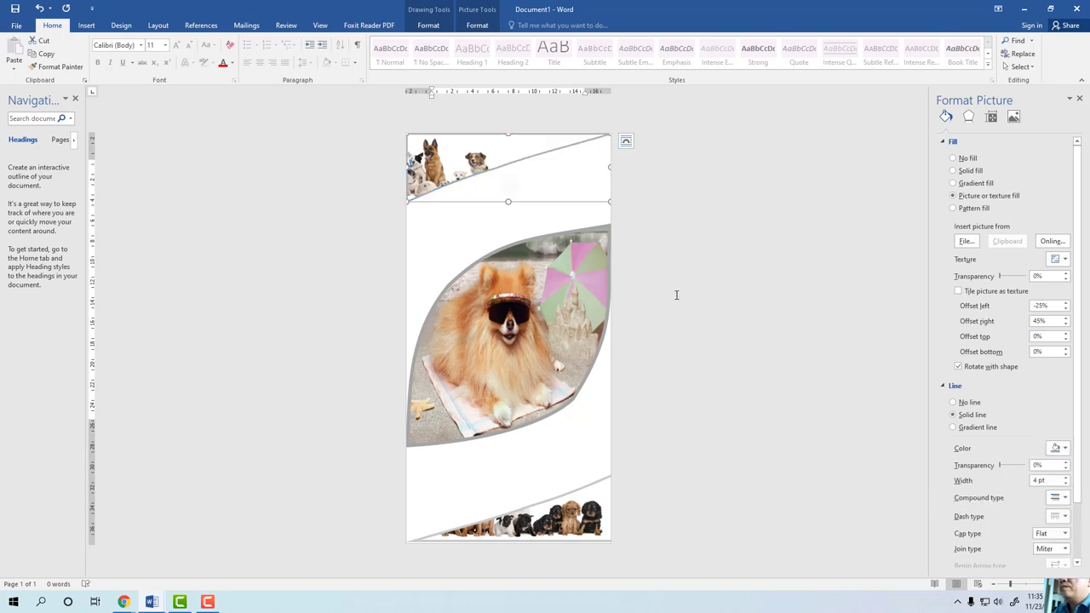
left_click(677, 298)
left_click(465, 184)
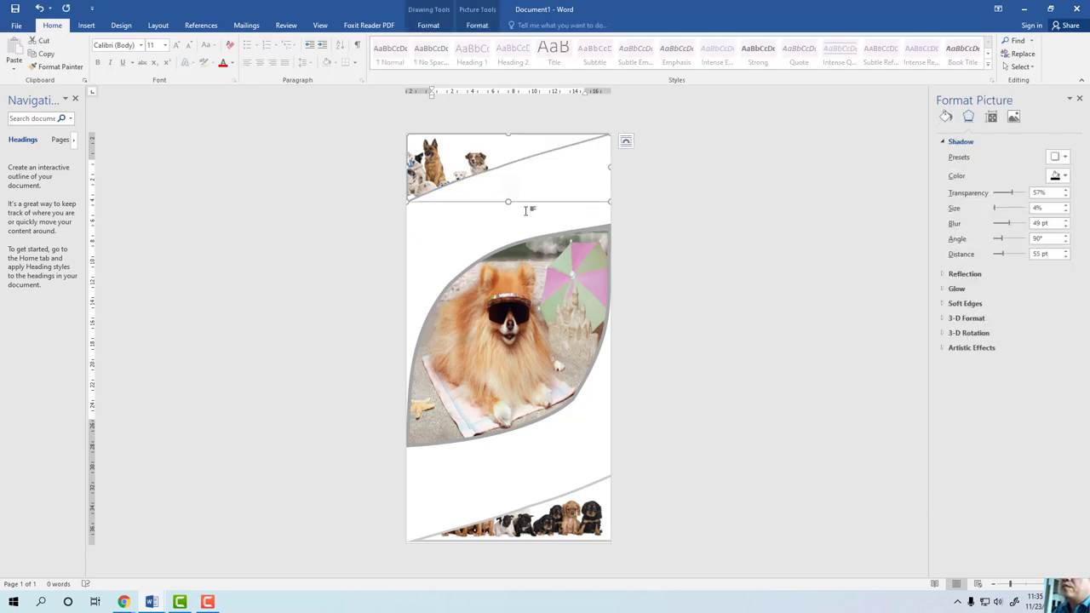
Enlarge the top band downward and stretch the bottom band up to meet the leaf
mouse_move(612, 204)
left_mouse_down()
mouse_move(631, 231)
mouse_move(673, 250)
left_mouse_up()
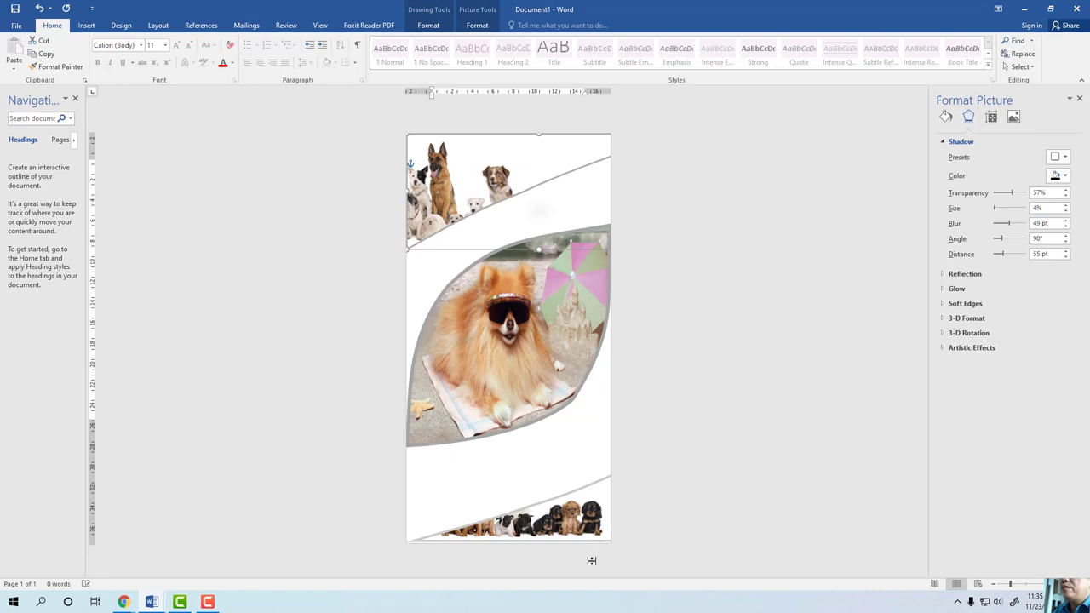
left_click(577, 521)
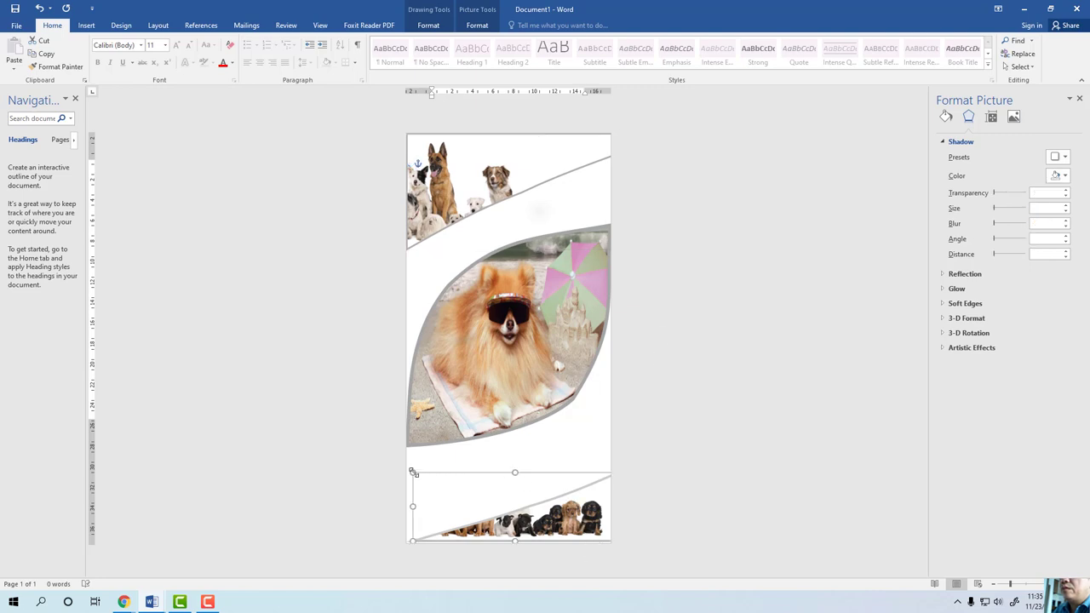
left_click_drag(415, 473, 384, 423)
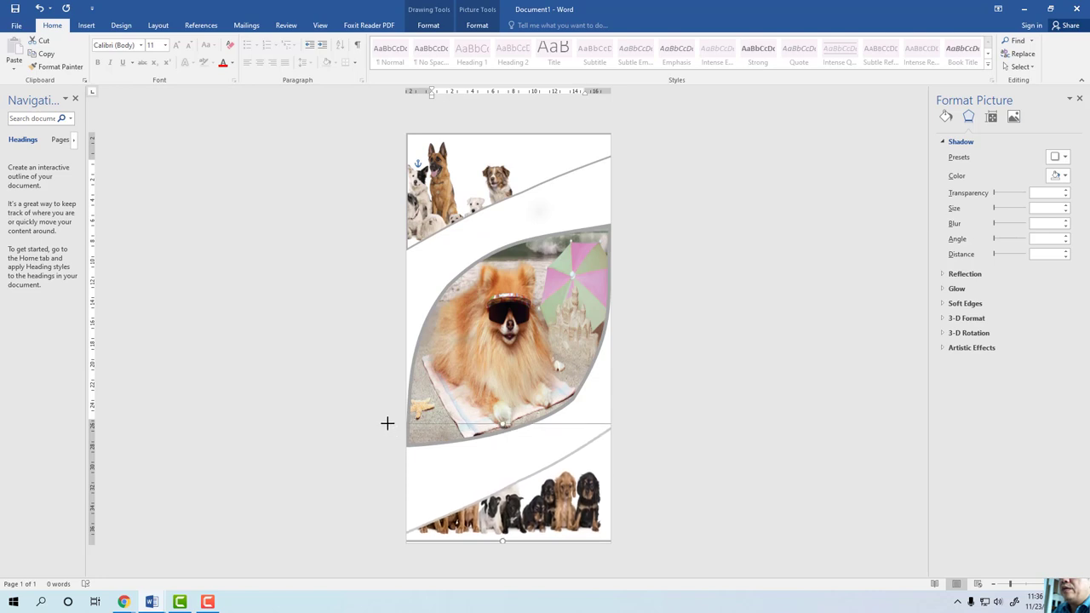
left_click_drag(538, 490, 530, 491)
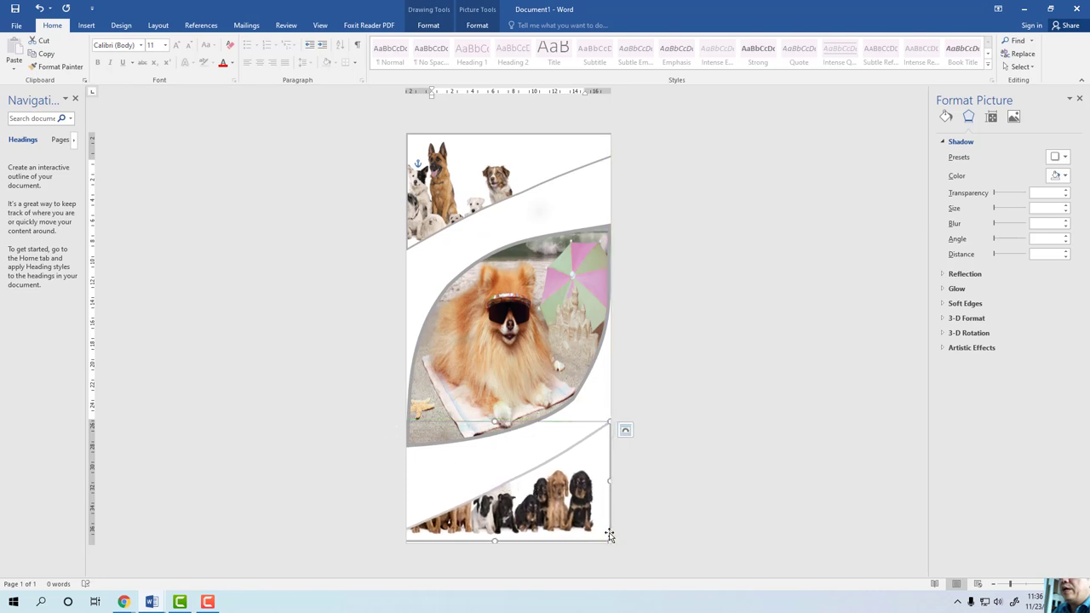
left_click_drag(610, 541, 614, 545)
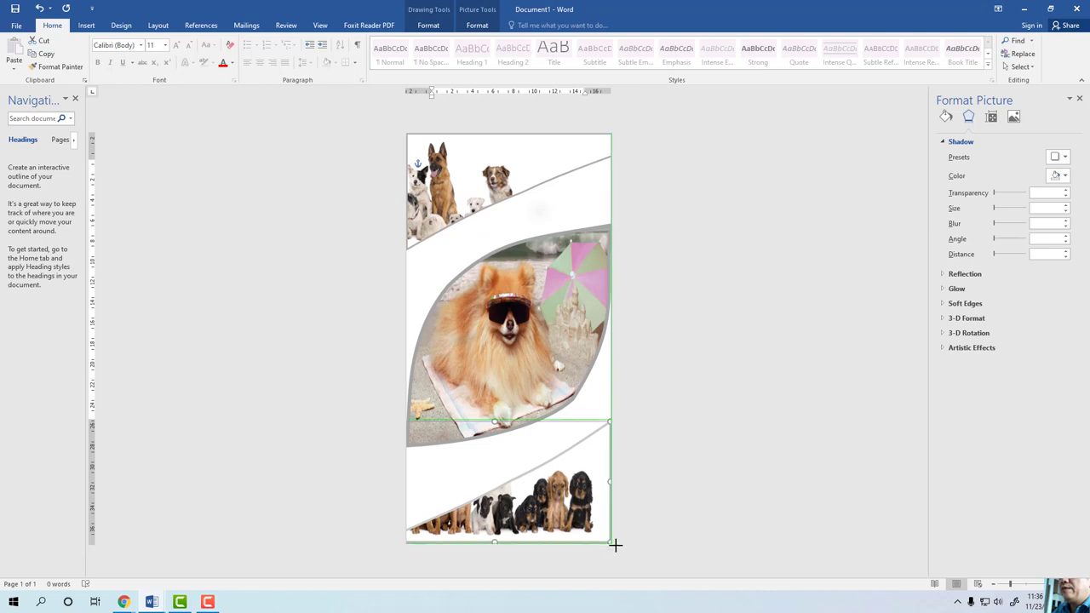
left_click(691, 452)
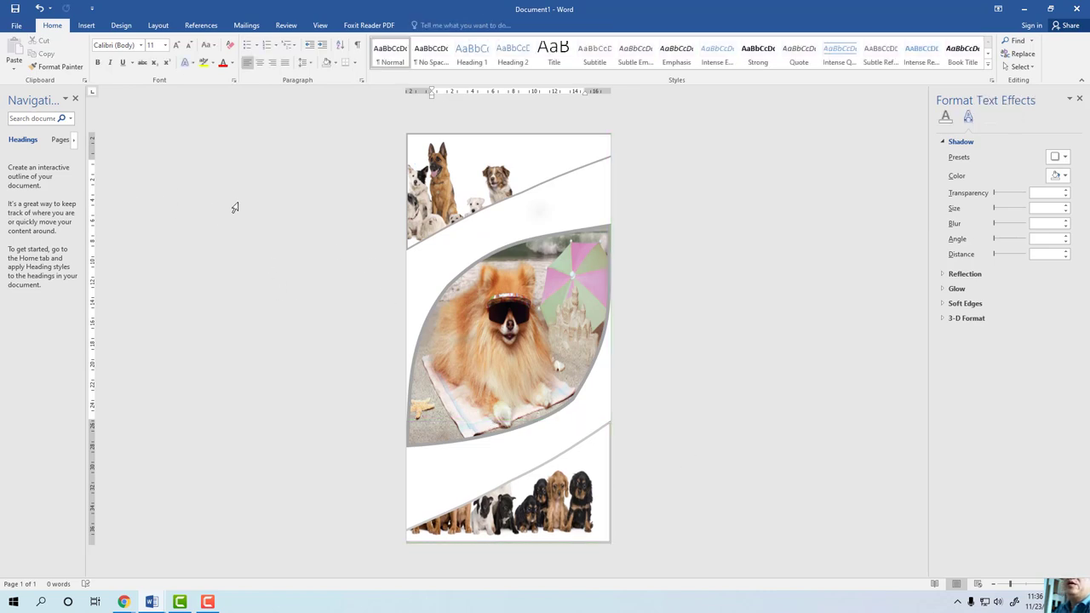
Insert a yellow-style WordArt text box at the top of the page
left_click(86, 25)
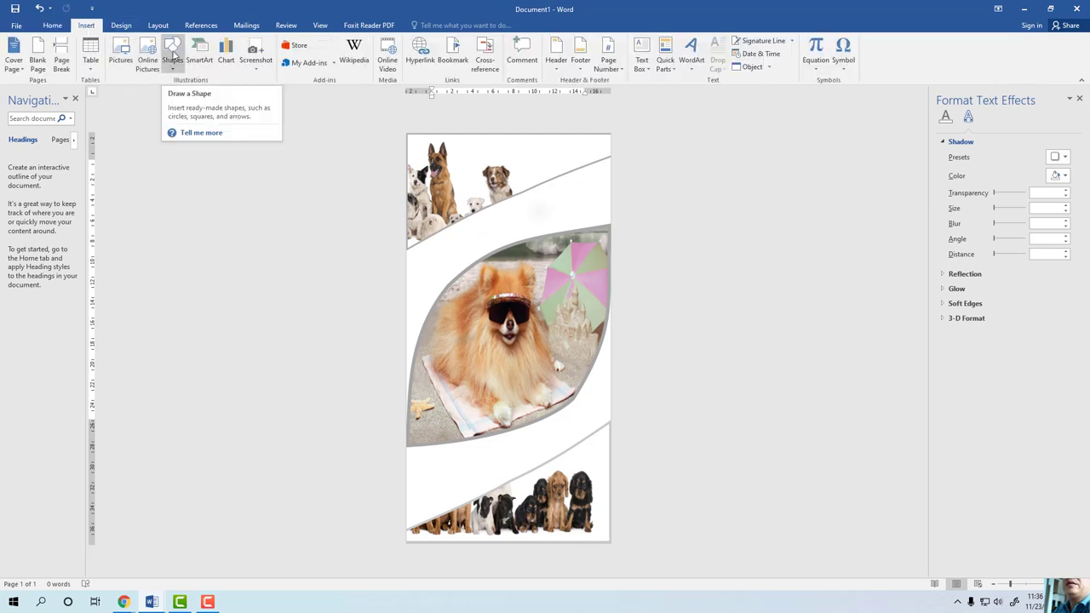
left_click(172, 68)
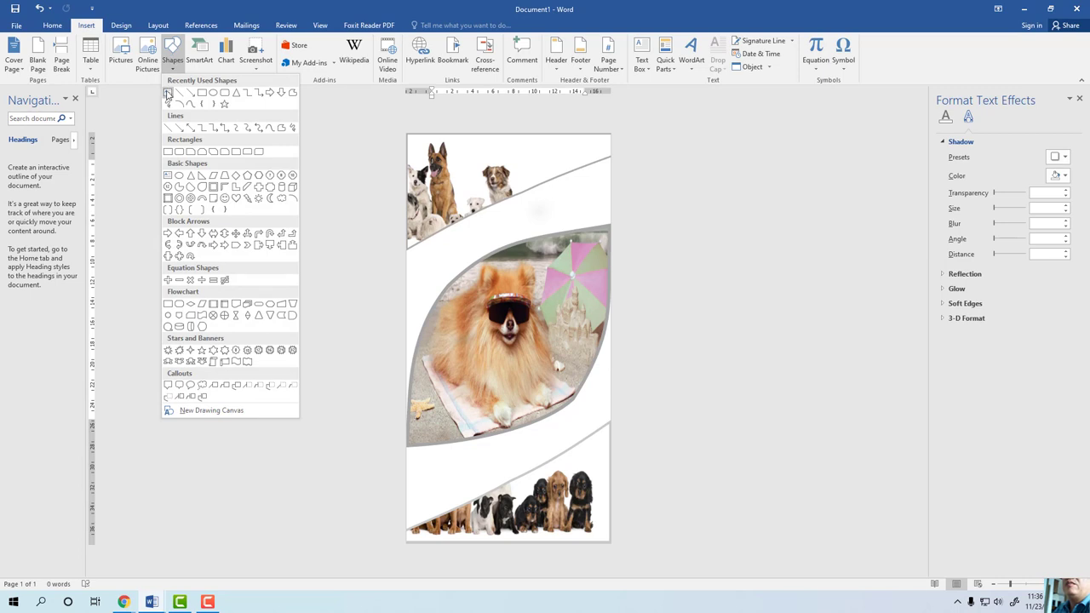
left_click(167, 93)
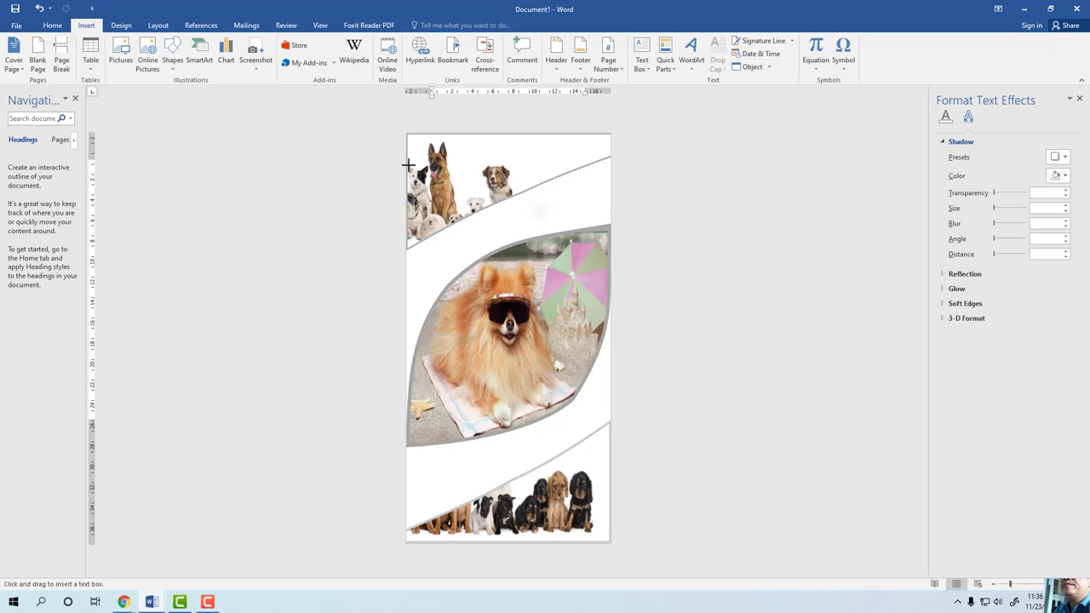
left_click(692, 53)
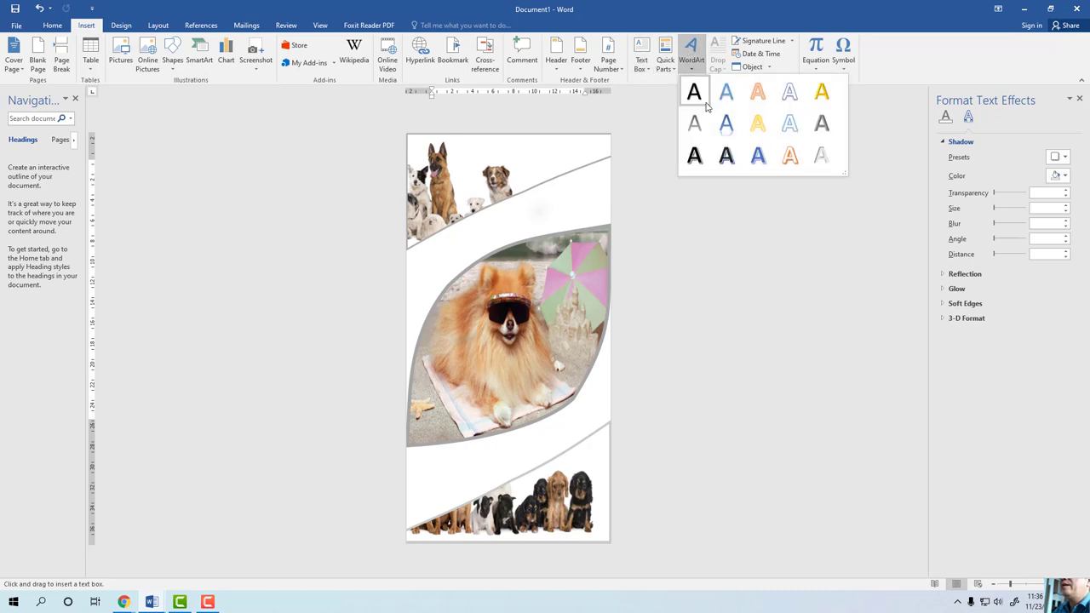
left_click(752, 127)
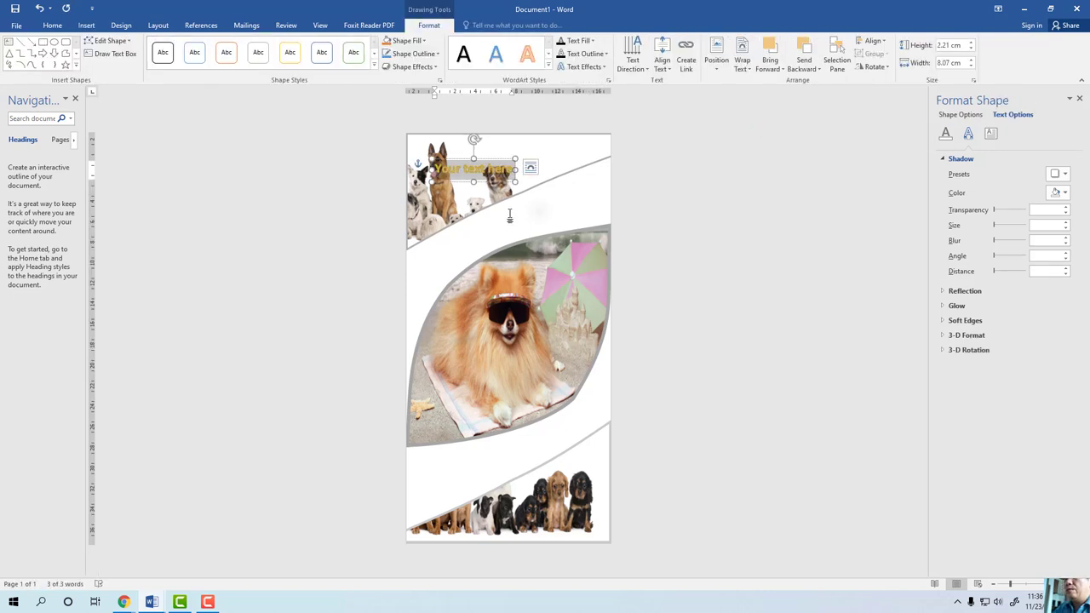
Replace the WordArt placeholder so it reads 'Protect Dogs'
key("BackSpace")
type("Pe")
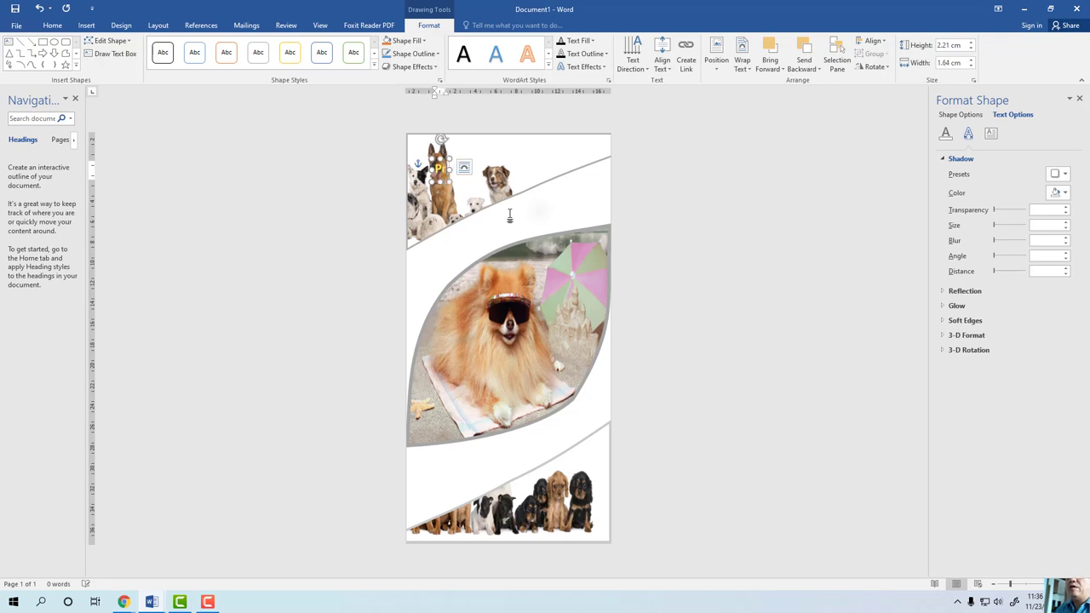
type("pp")
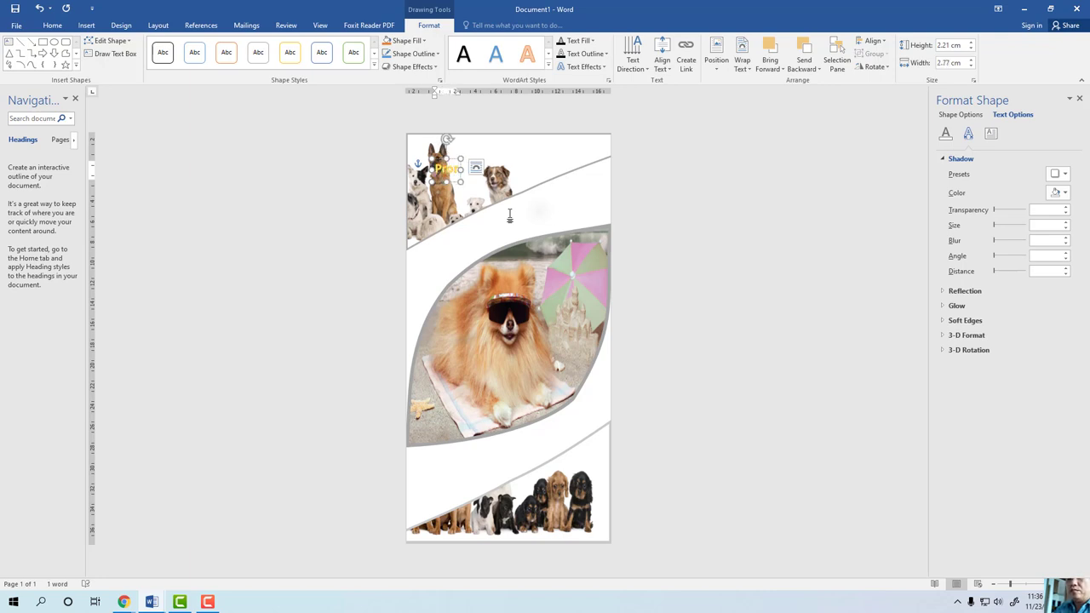
type("ecte")
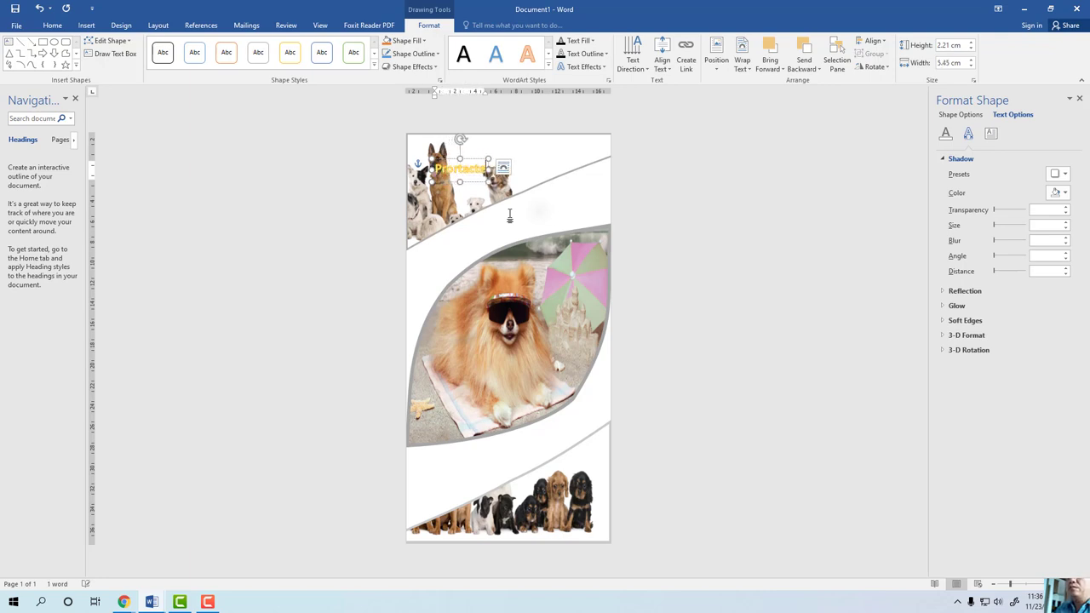
key("BackSpace")
key("BackSpace")
key("BackSpace")
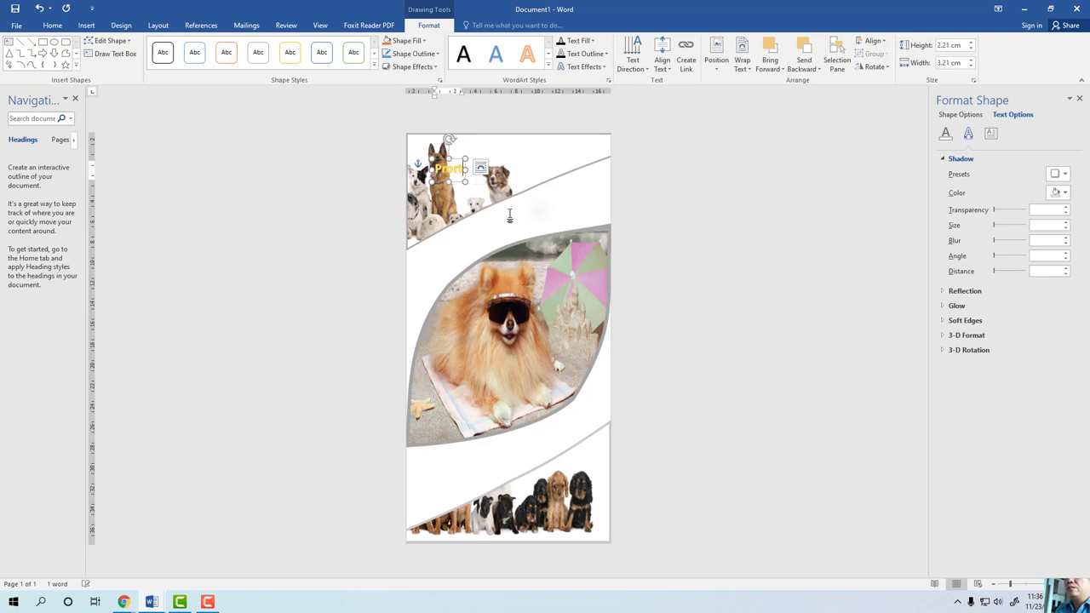
key("BackSpace")
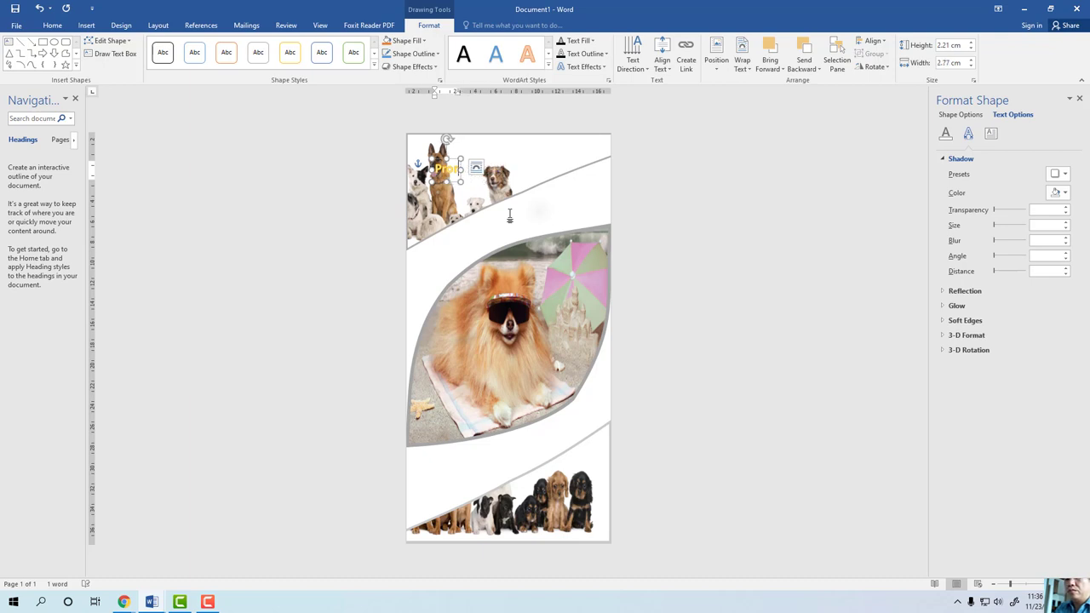
key("BackSpace")
type("t")
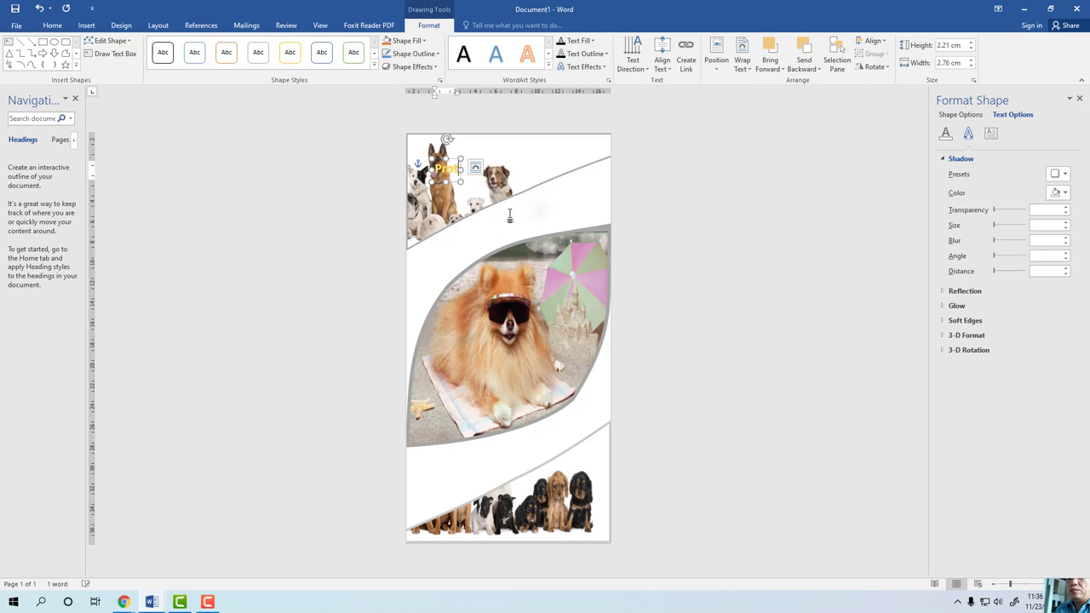
type("ect")
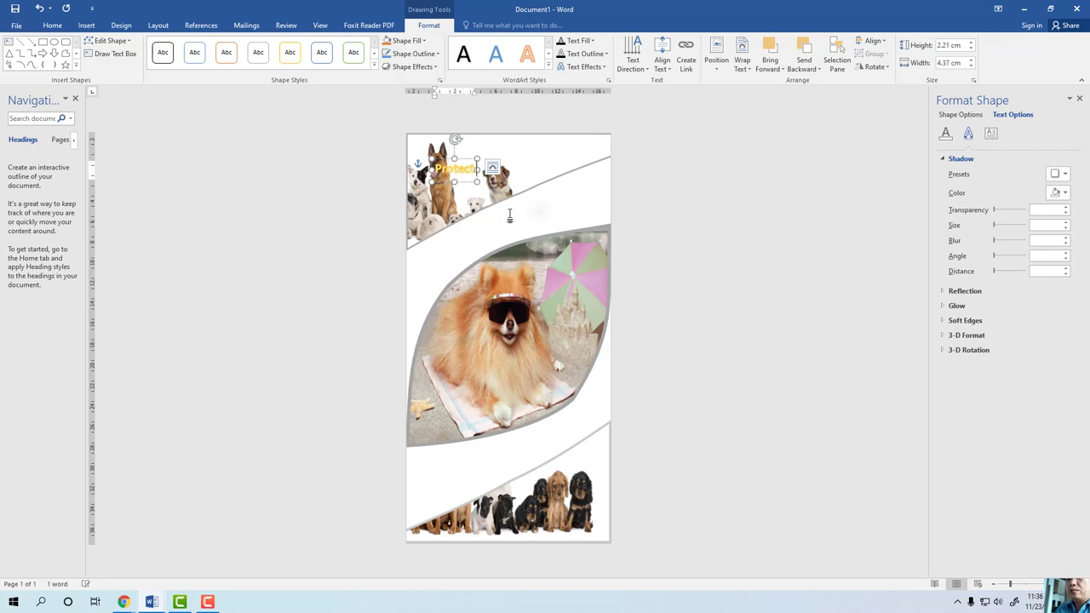
type(" Do")
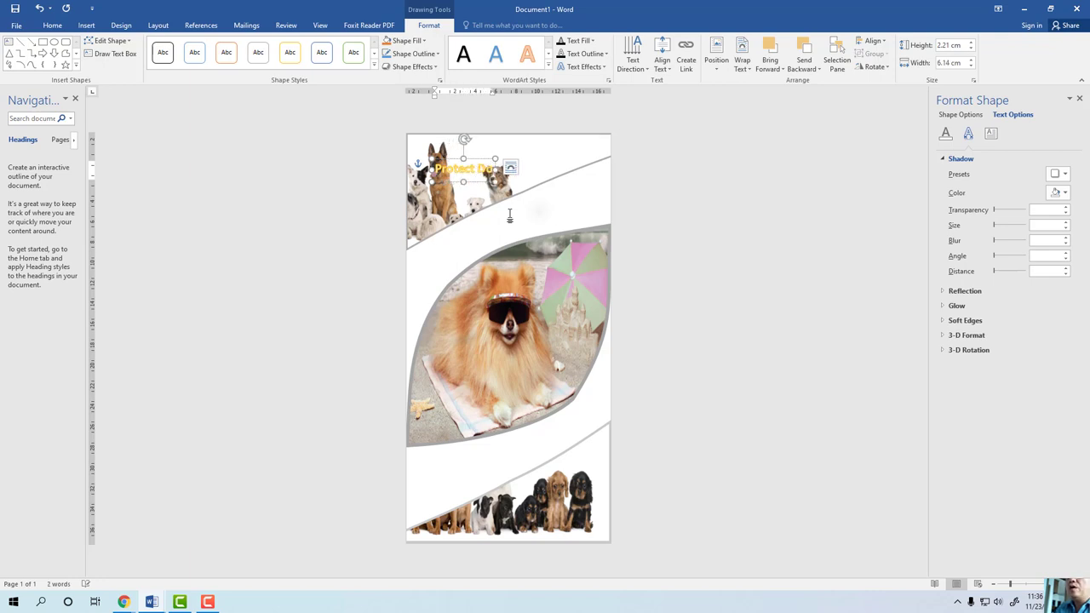
type("gs")
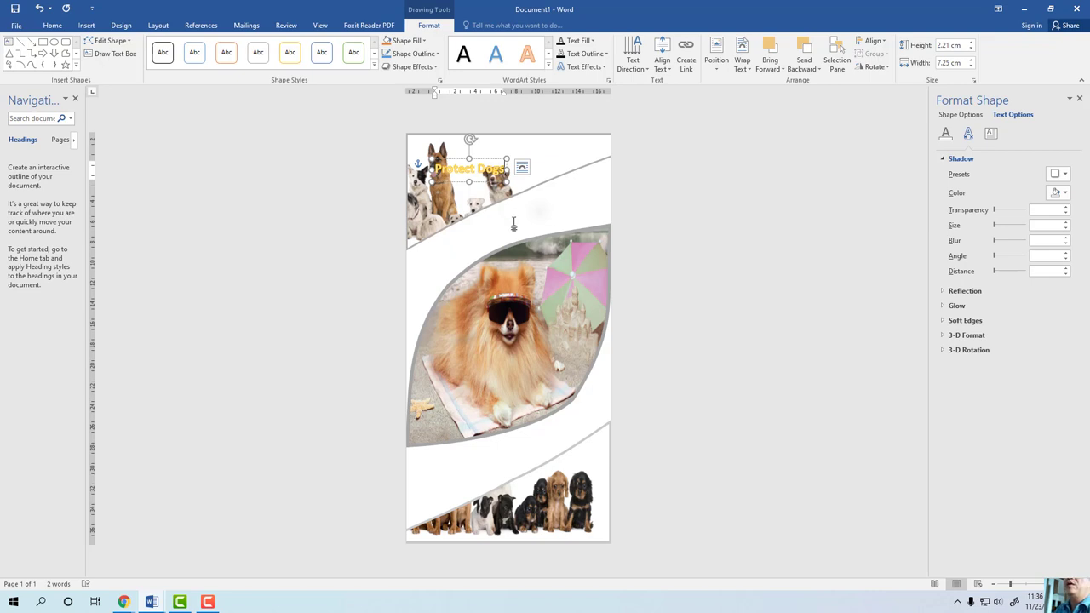
Enlarge the Protect Dogs WordArt, lower it slightly, and tilt it along the curved white band
left_click_drag(507, 181, 576, 197)
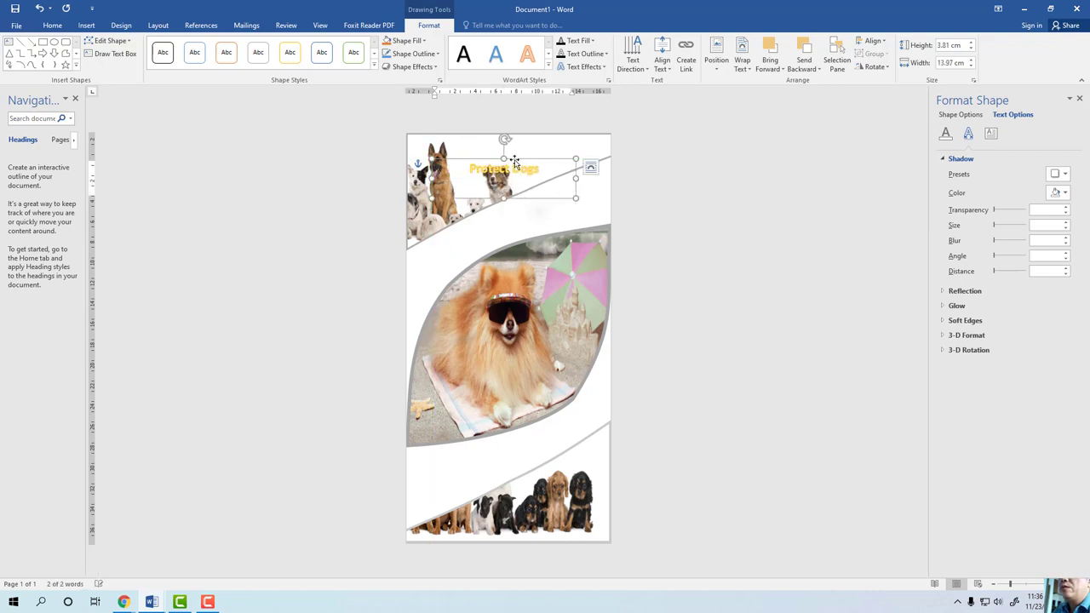
left_click_drag(516, 162, 515, 172)
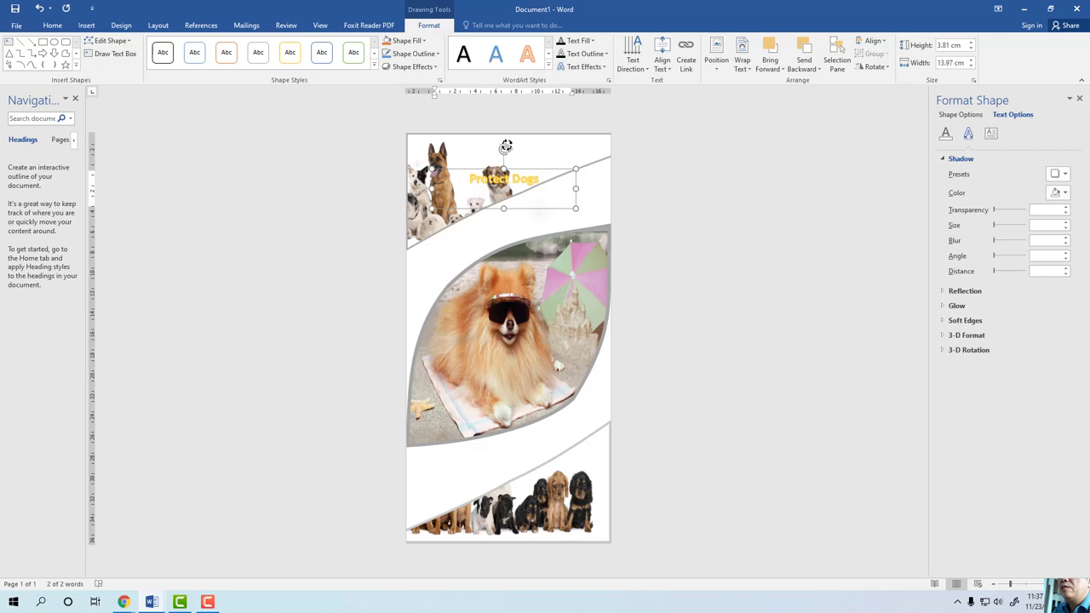
mouse_move(505, 149)
left_mouse_down()
mouse_move(482, 141)
mouse_move(484, 166)
left_mouse_up()
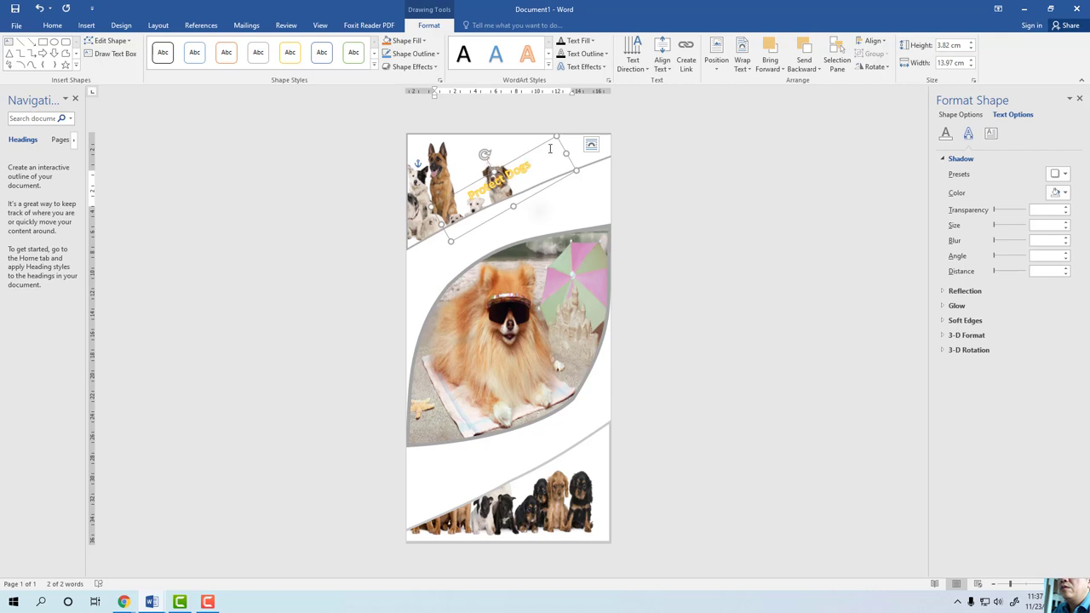
mouse_move(490, 160)
left_mouse_down()
mouse_move(526, 152)
mouse_move(509, 215)
left_mouse_up()
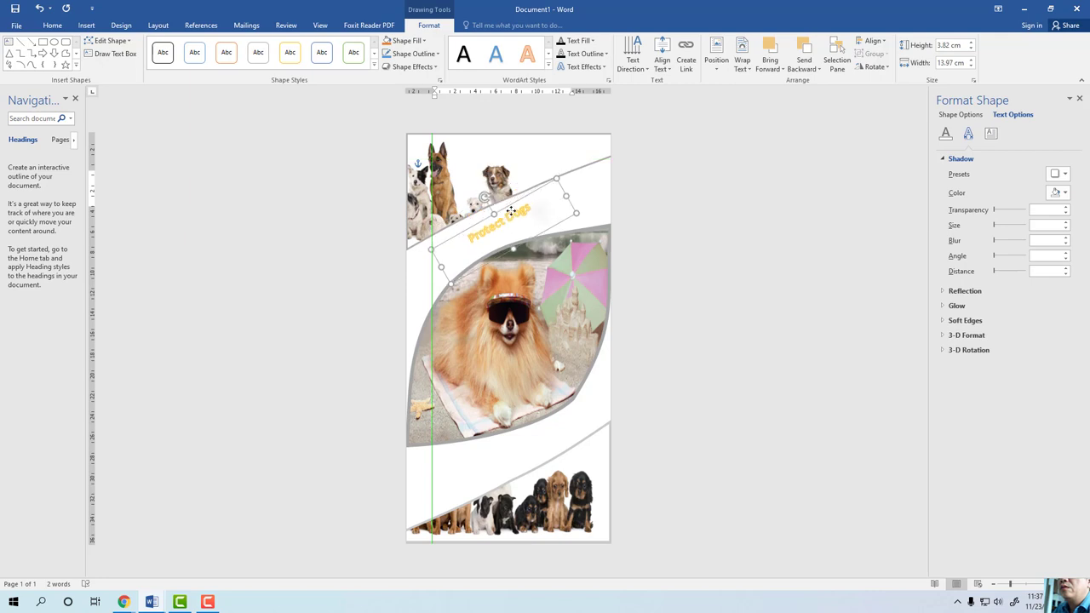
left_click(617, 219)
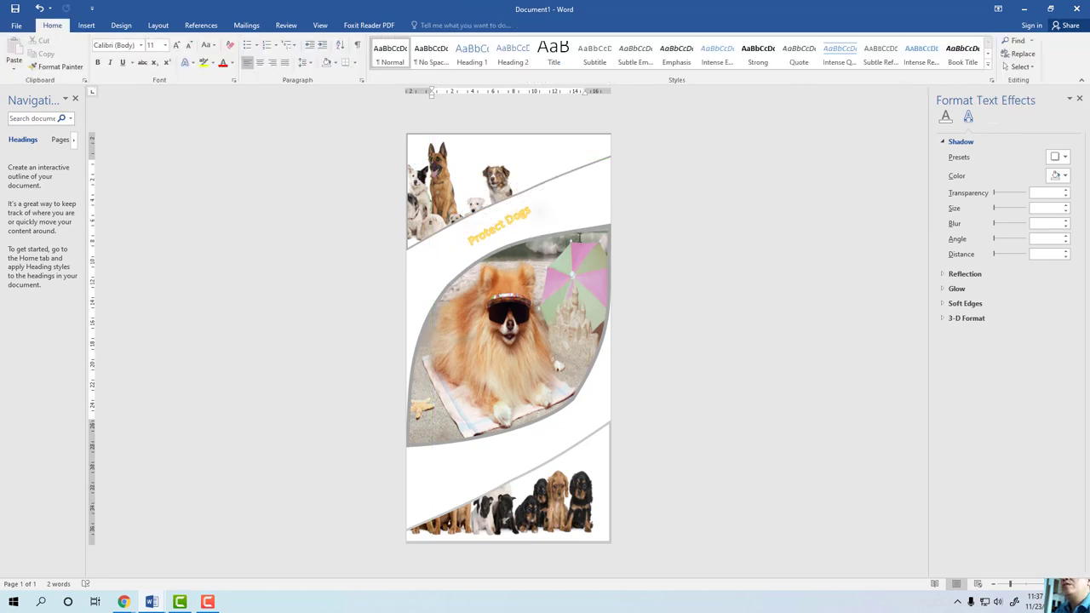
Tilt the Protect Dogs WordArt more steeply to follow the curve
triple_click(482, 232)
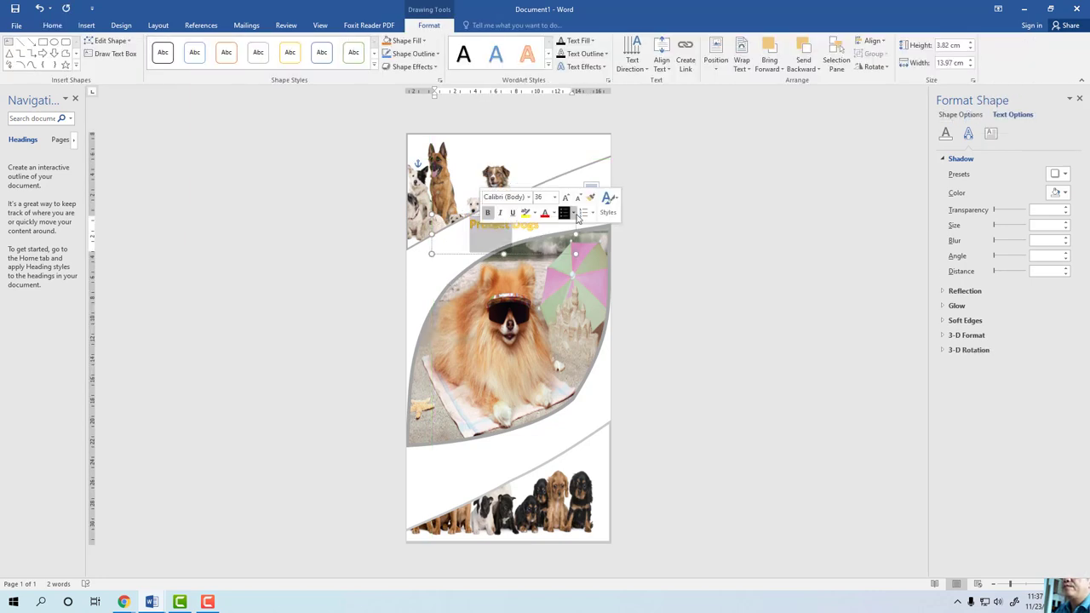
left_click_drag(576, 255, 633, 265)
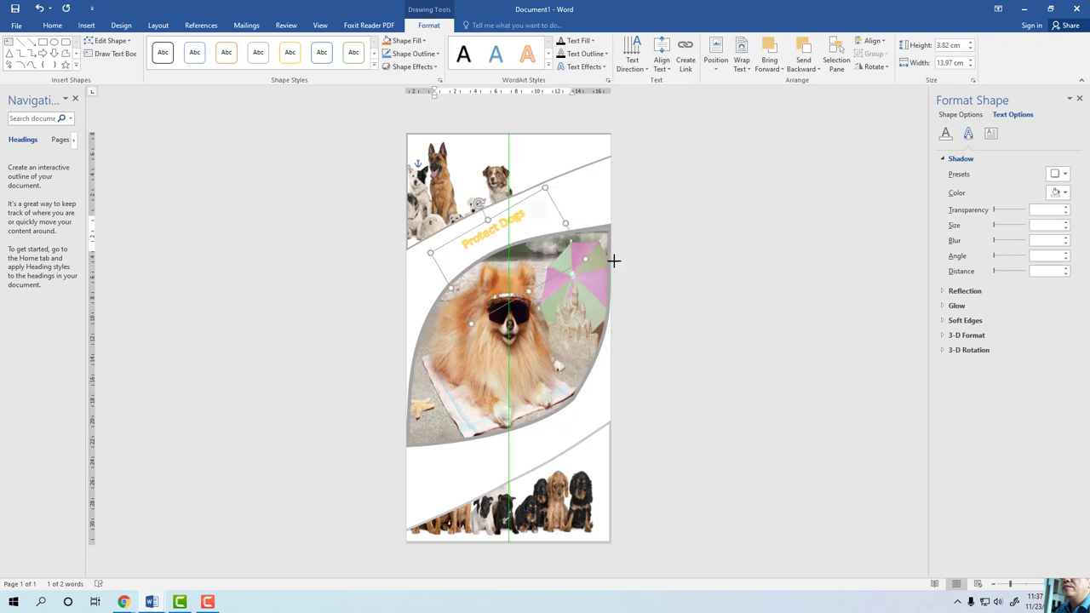
left_click_drag(633, 265, 596, 247)
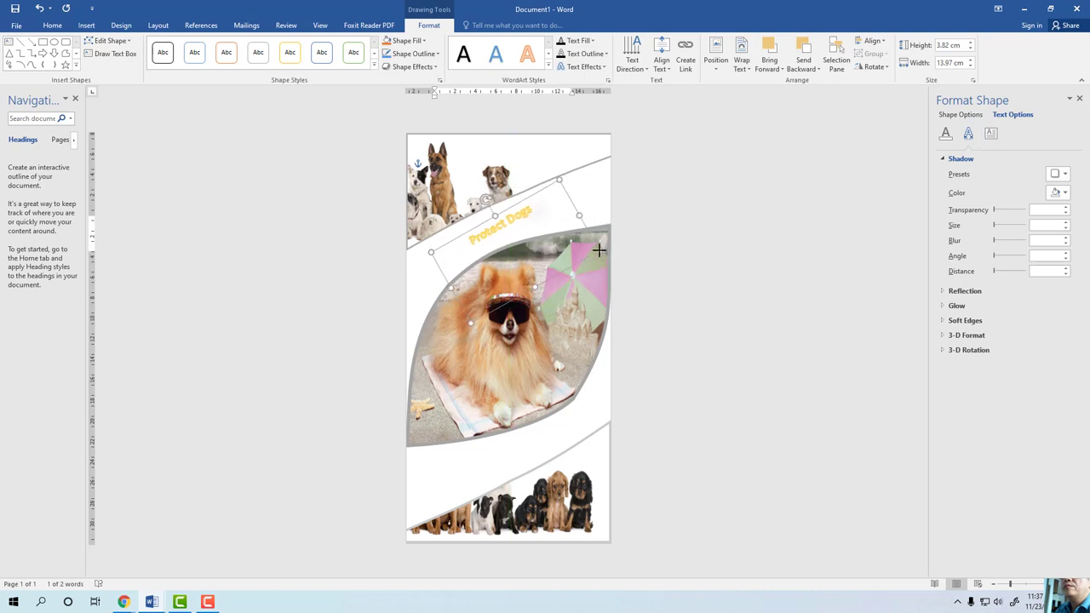
Set the WordArt text to 72 pt and nudge it slightly up
left_click(86, 24)
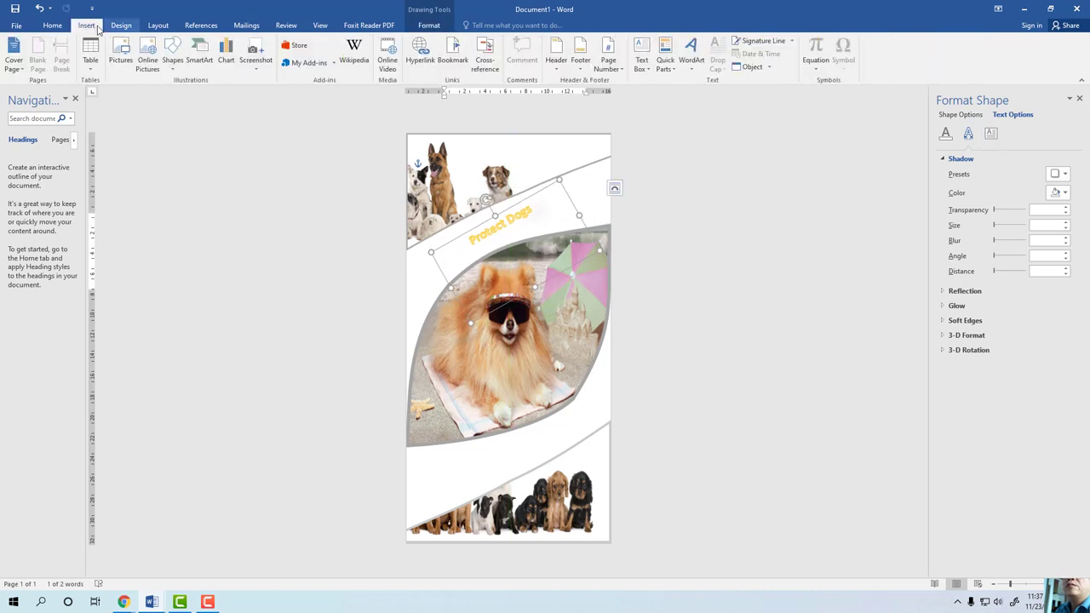
left_click(48, 26)
left_click(165, 45)
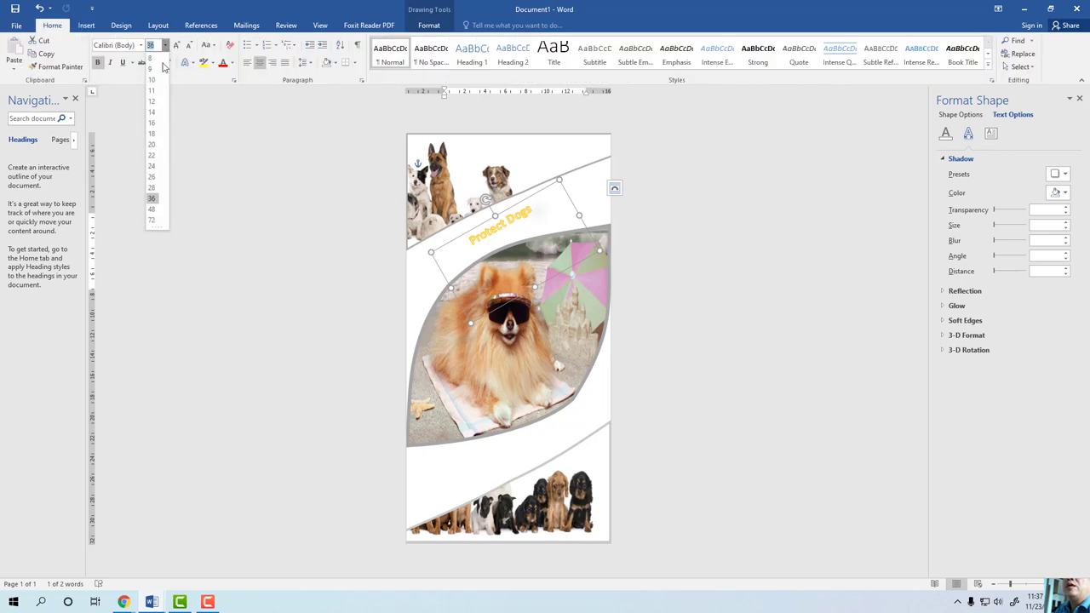
left_click(153, 221)
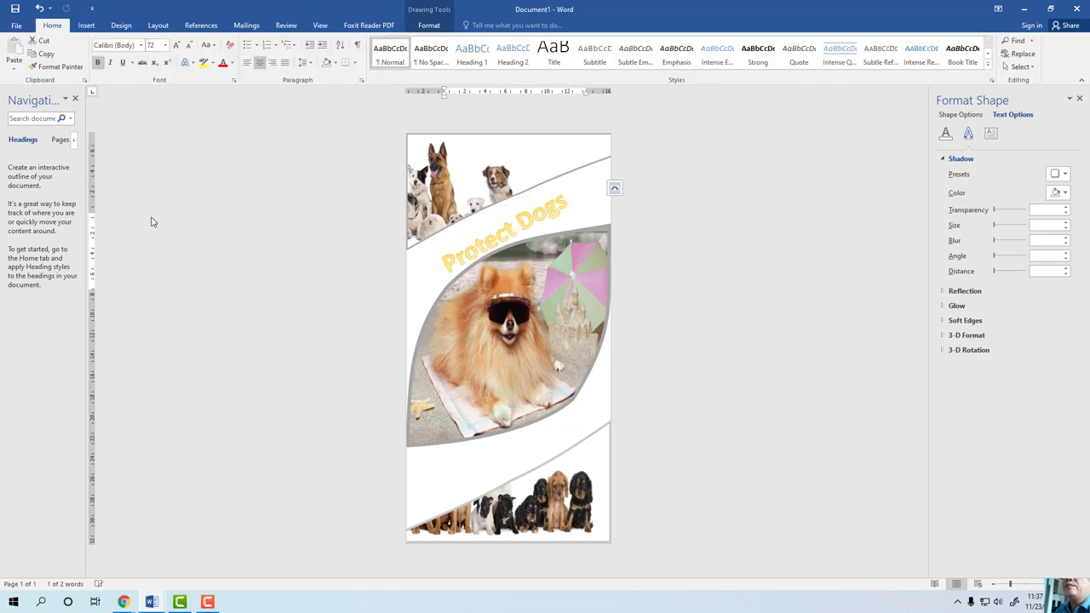
left_click_drag(483, 224, 482, 217)
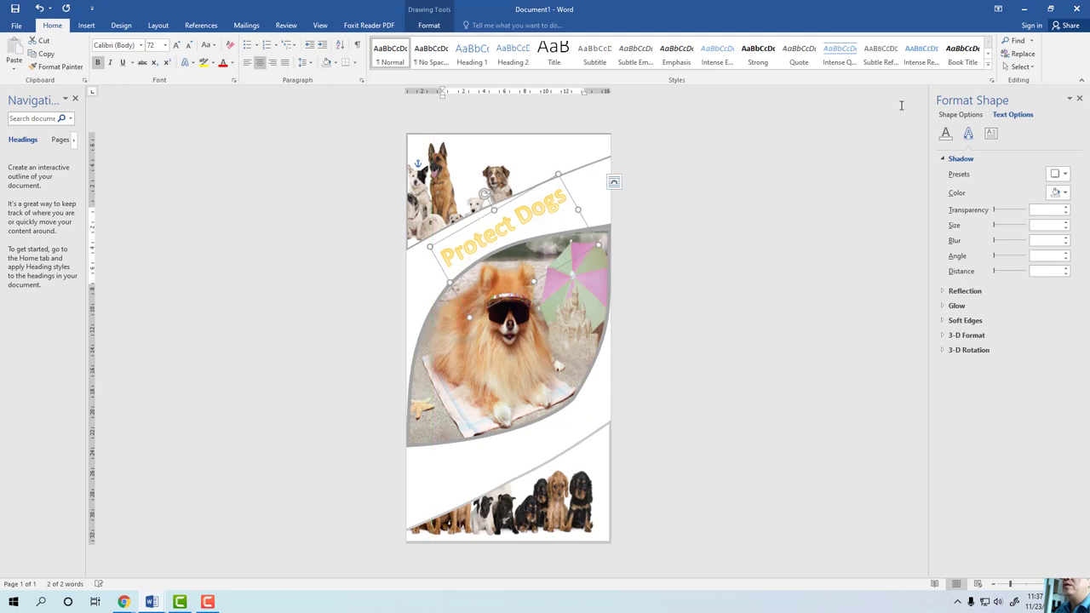
left_click(87, 27)
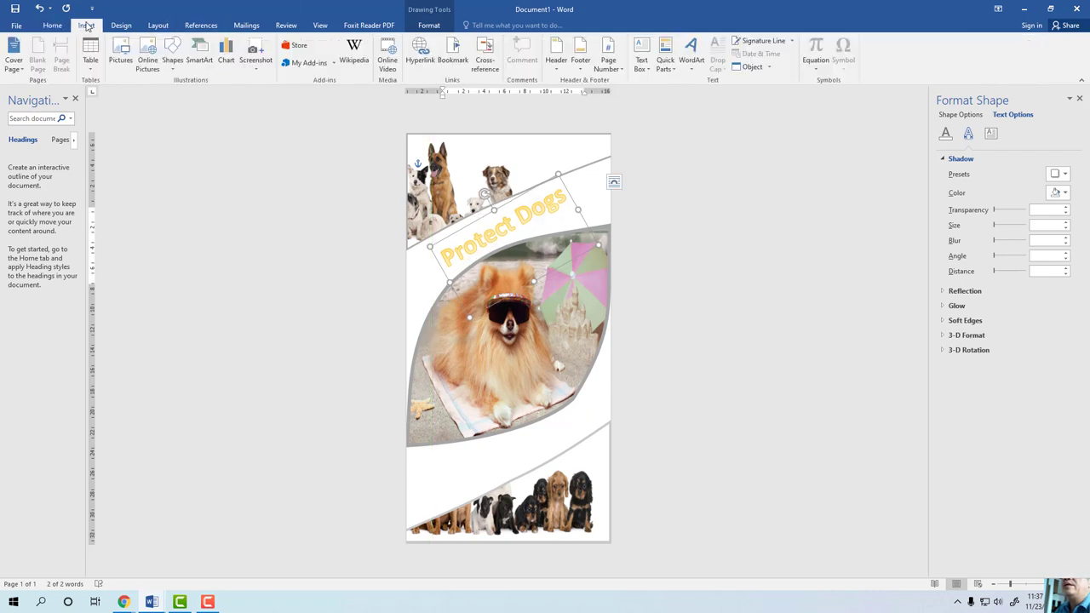
left_click(692, 53)
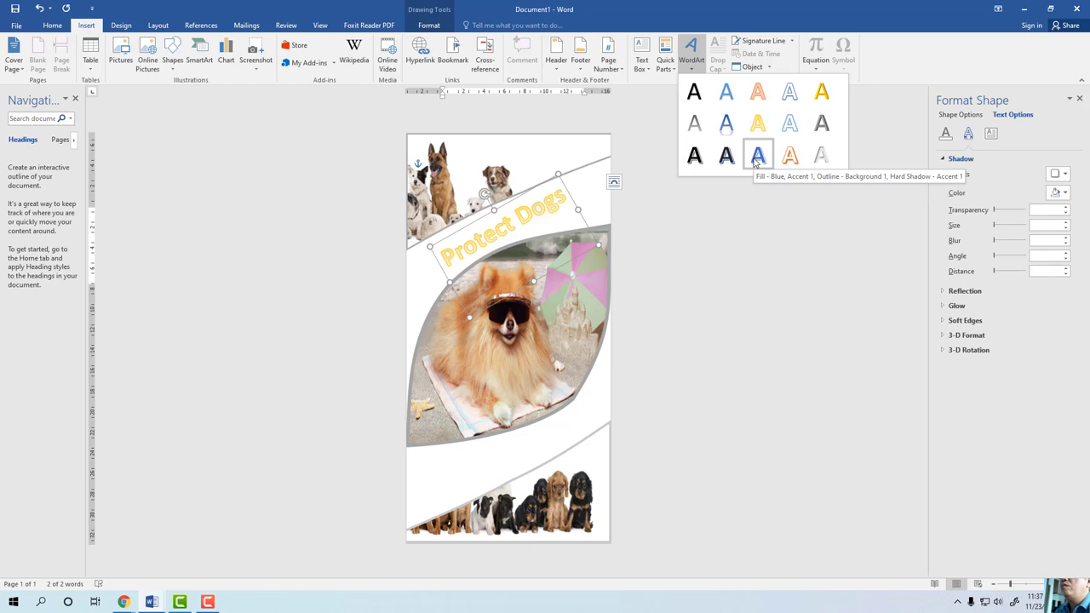
left_click(821, 156)
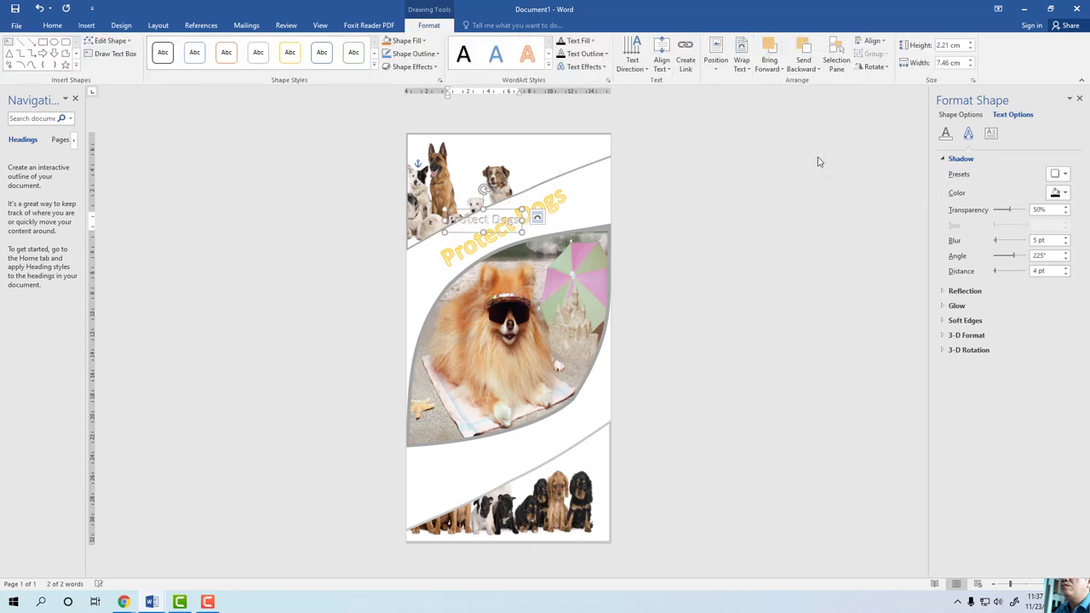
left_click(752, 181)
left_click(471, 206)
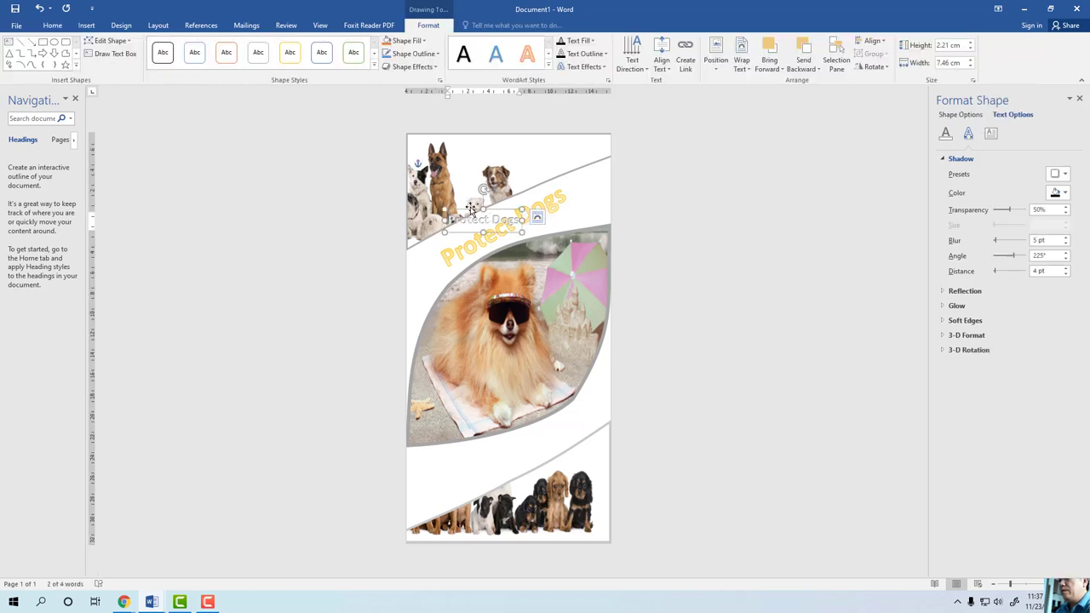
left_click(534, 217)
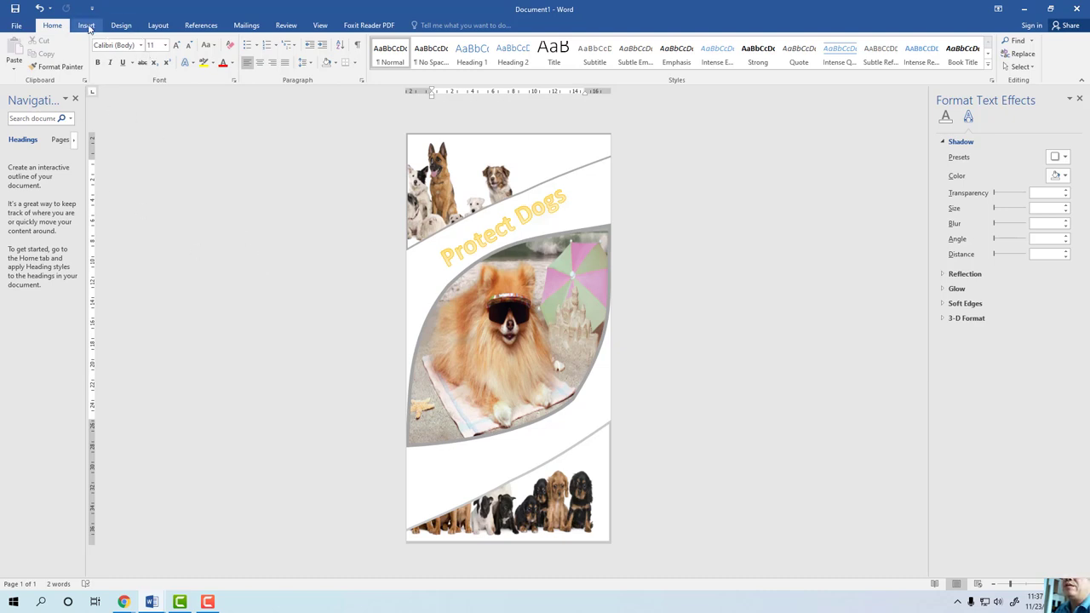
Draw an empty text box over the lower band, then minimize Word to the desktop
left_click(88, 25)
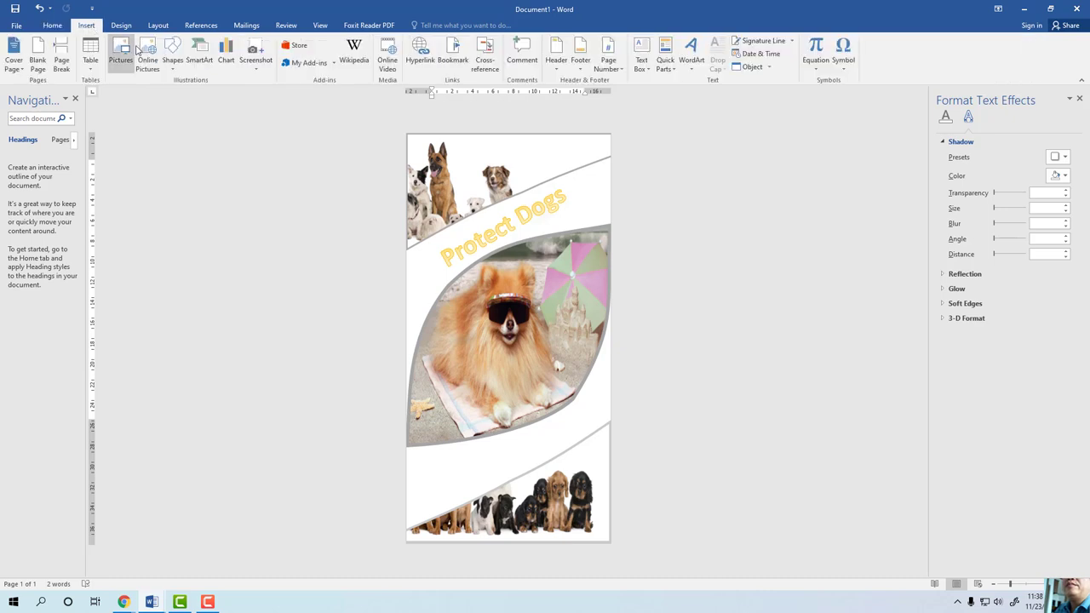
left_click(178, 60)
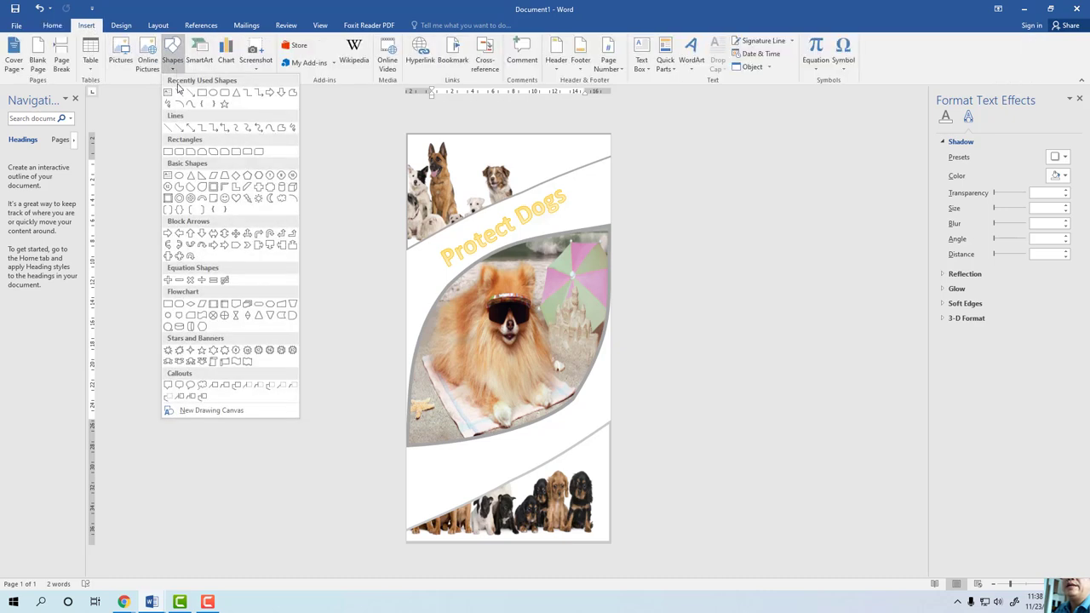
left_click(176, 103)
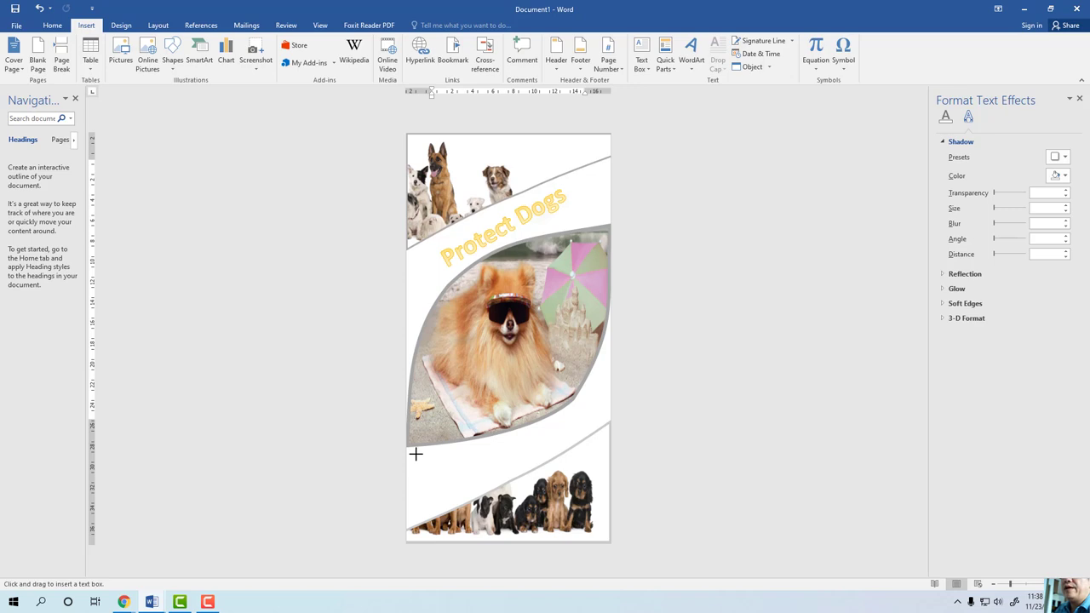
left_click_drag(416, 454, 569, 493)
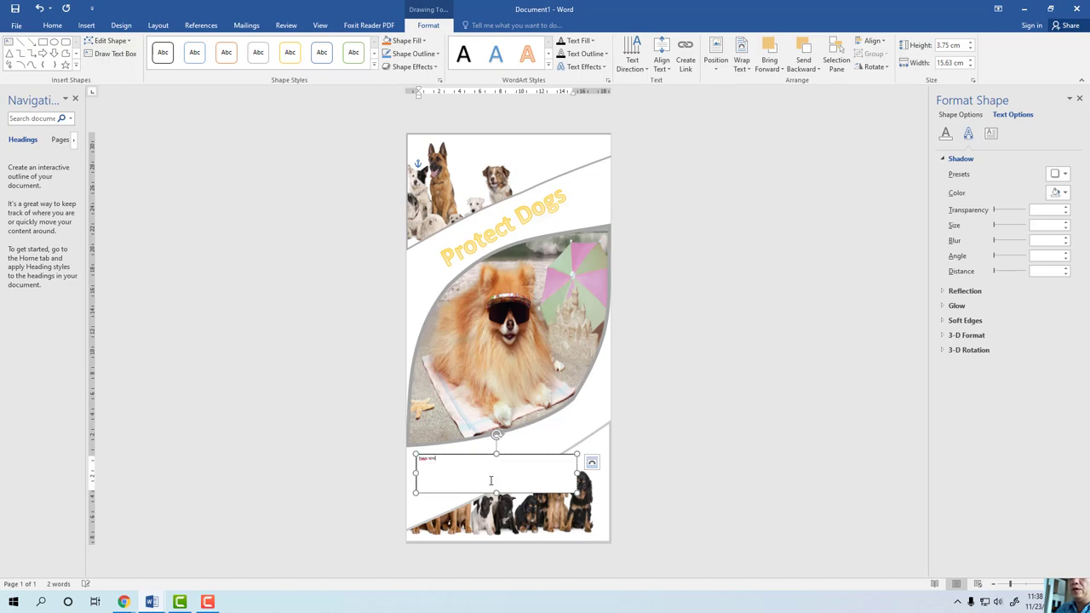
left_click(1024, 9)
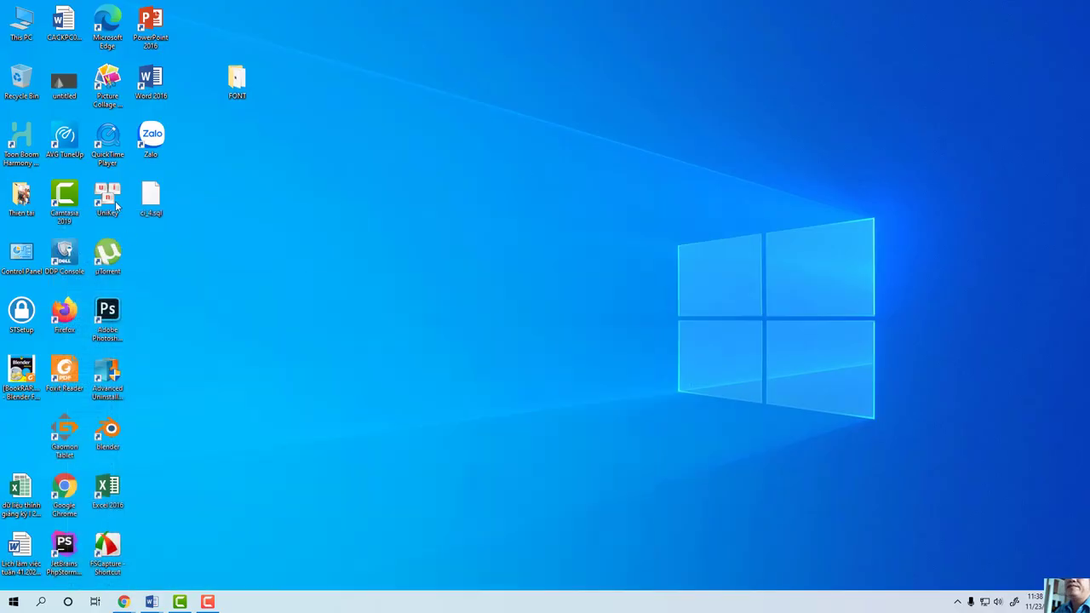
Launch UniKey, dismiss its window, and return to the Document1 Word window
double_click(115, 202)
left_click(635, 207)
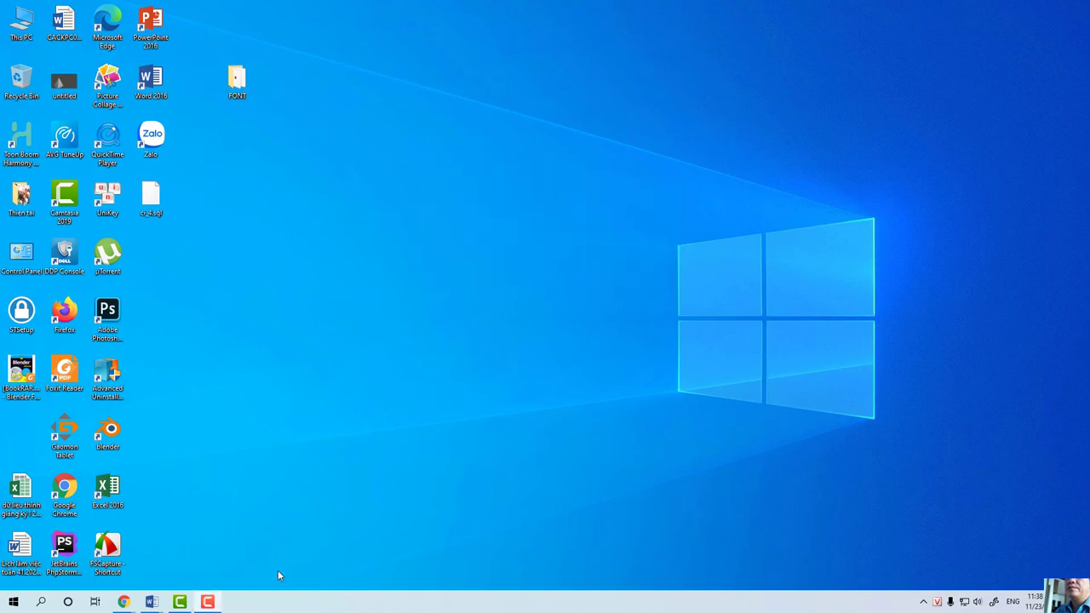
mouse_move(152, 602)
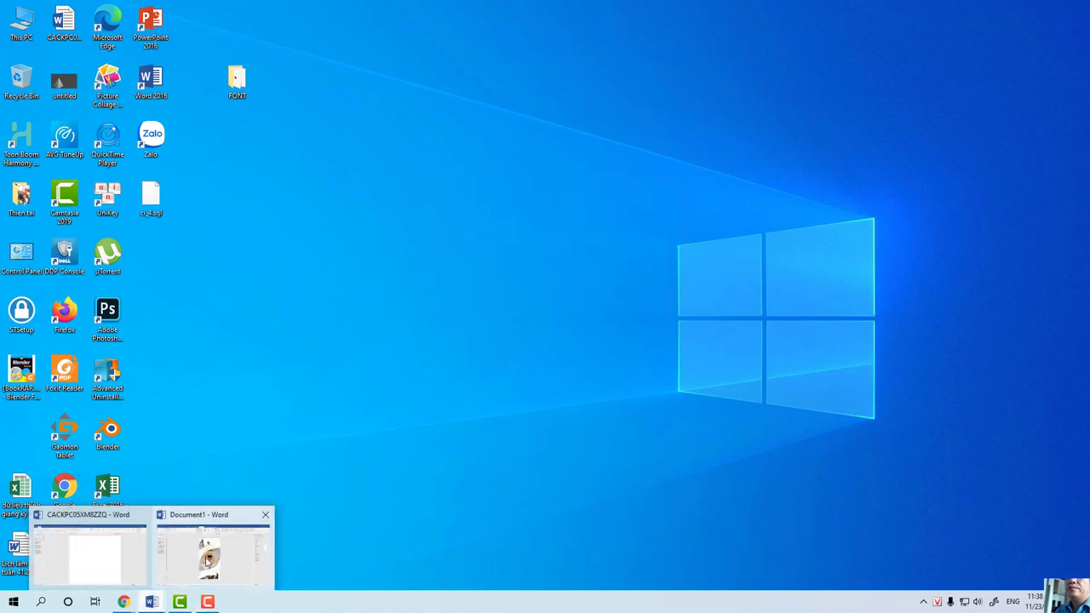
left_click(207, 562)
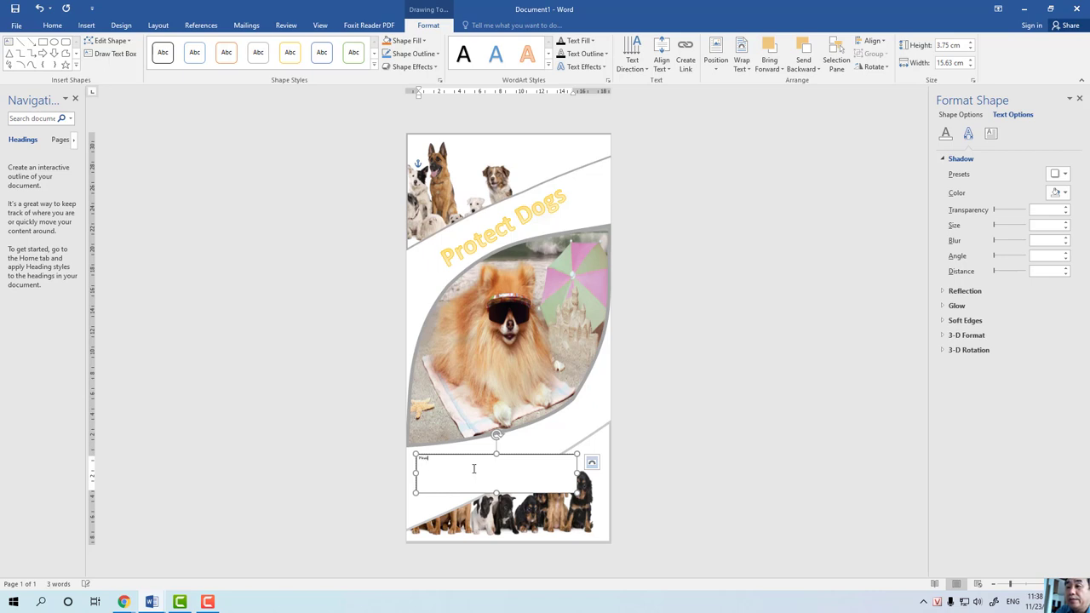
Enlarge the bottom text box's font using the Ctrl+] and Ctrl+[ shortcuts
key("ctrl+a")
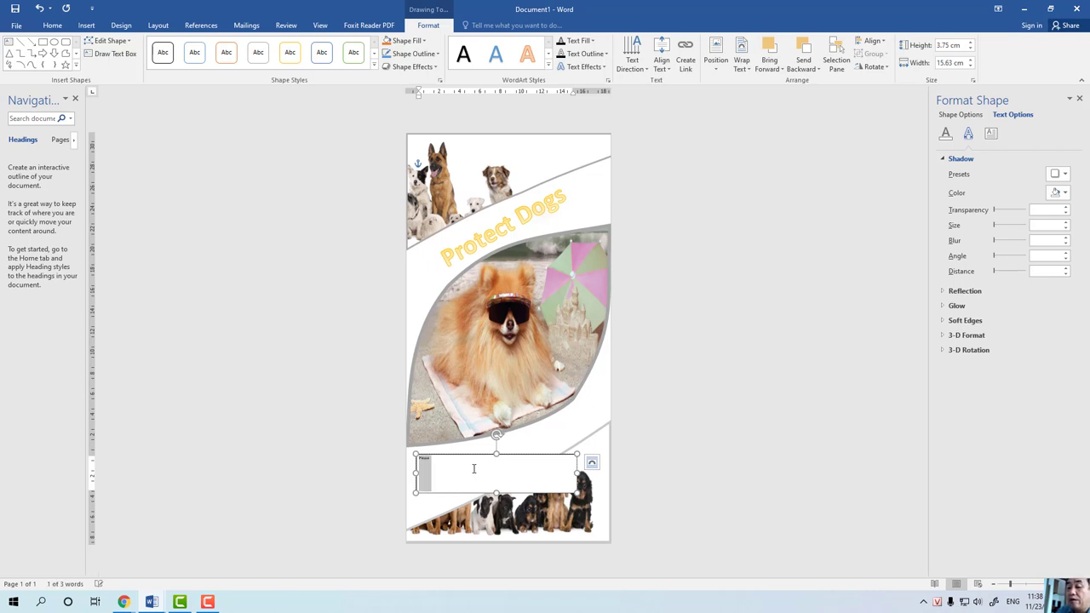
key("ctrl+bracketright")
key("ctrl+bracketright")
key("ctrl+bracketright")
key("ctrl+bracketright")
key("ctrl+bracketright")
key("ctrl+bracketright")
key("ctrl+bracketright")
key("ctrl+bracketright")
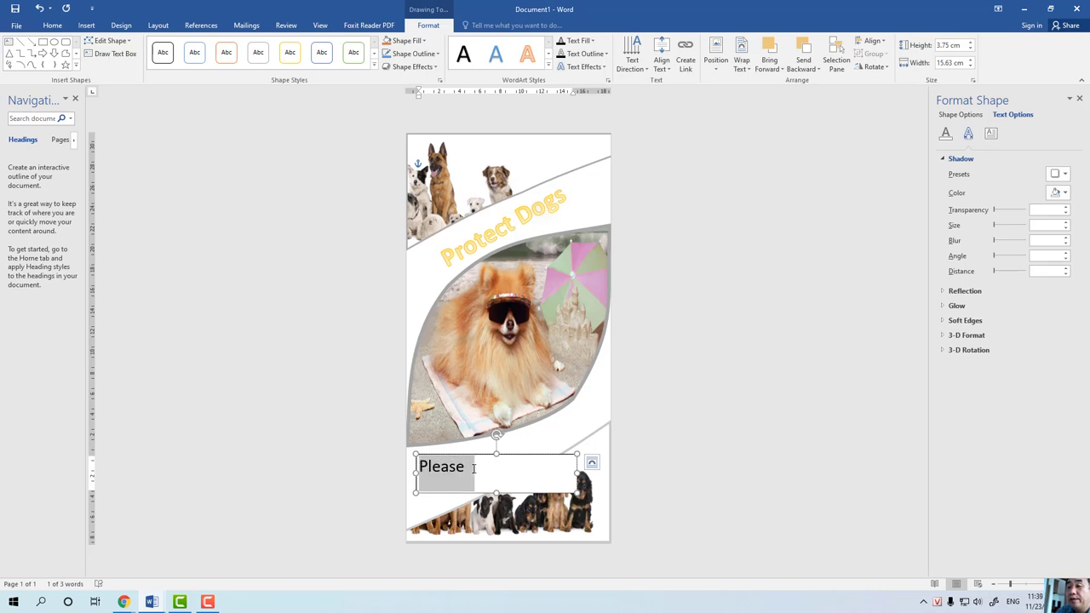
key("ctrl+bracketright")
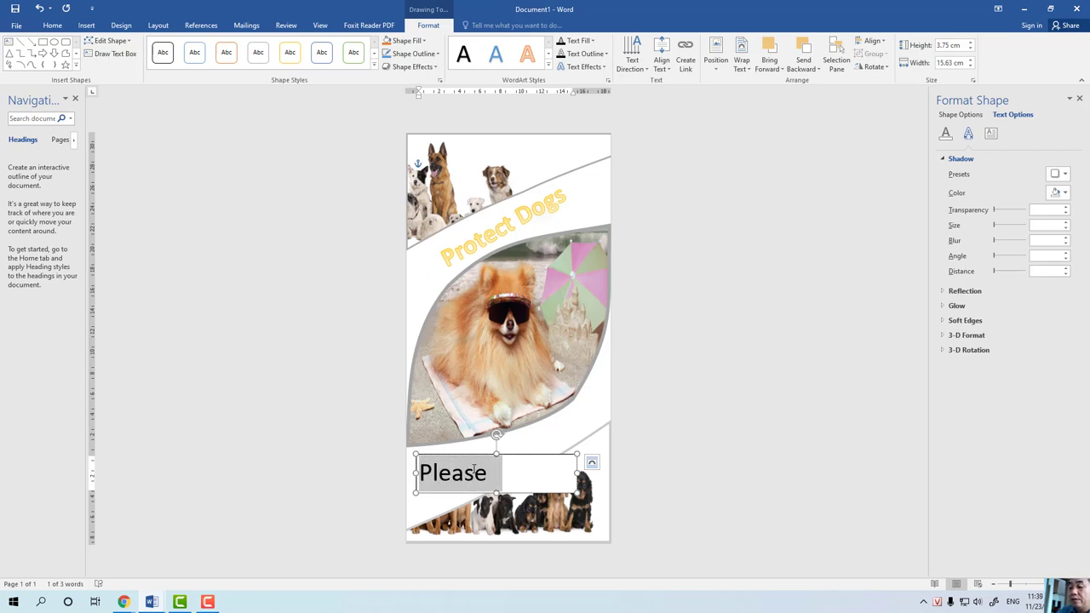
key("ctrl+bracketleft")
key("ctrl+bracketleft")
key("ctrl+bracketleft")
key("ctrl+bracketleft")
key("ctrl+bracketleft")
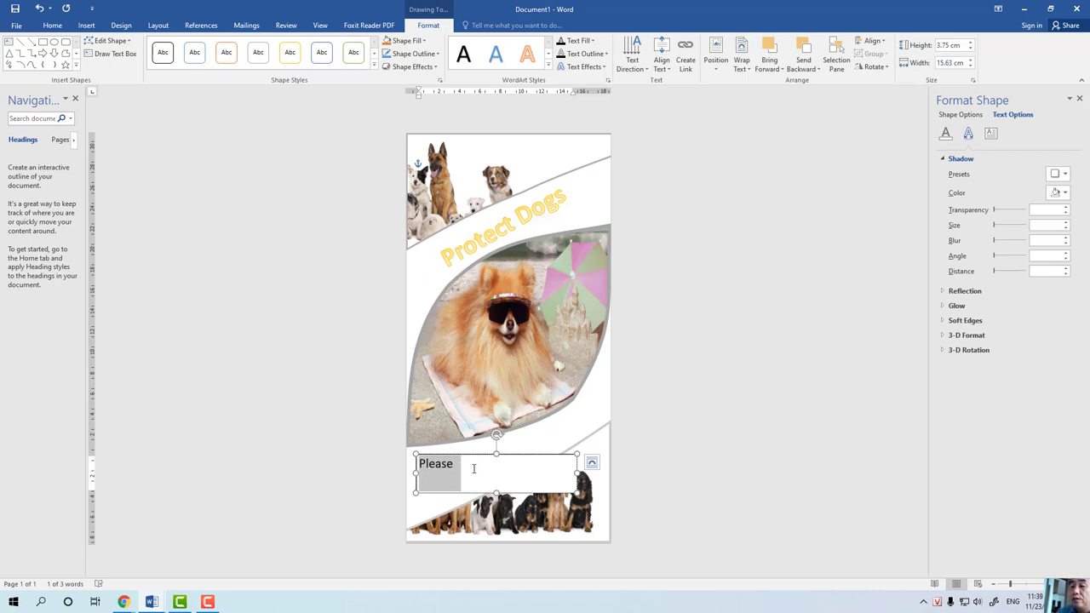
Complete the text as 'Please don't kill Dogs' and select the whole line
left_click(466, 470)
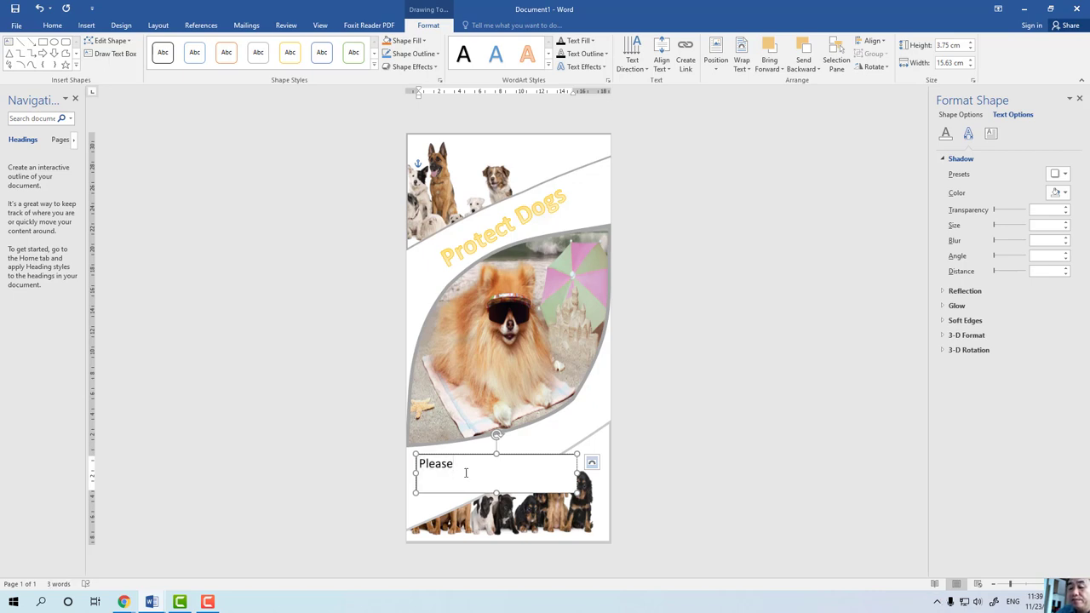
type(" d")
type("on")
type("x")
type("s")
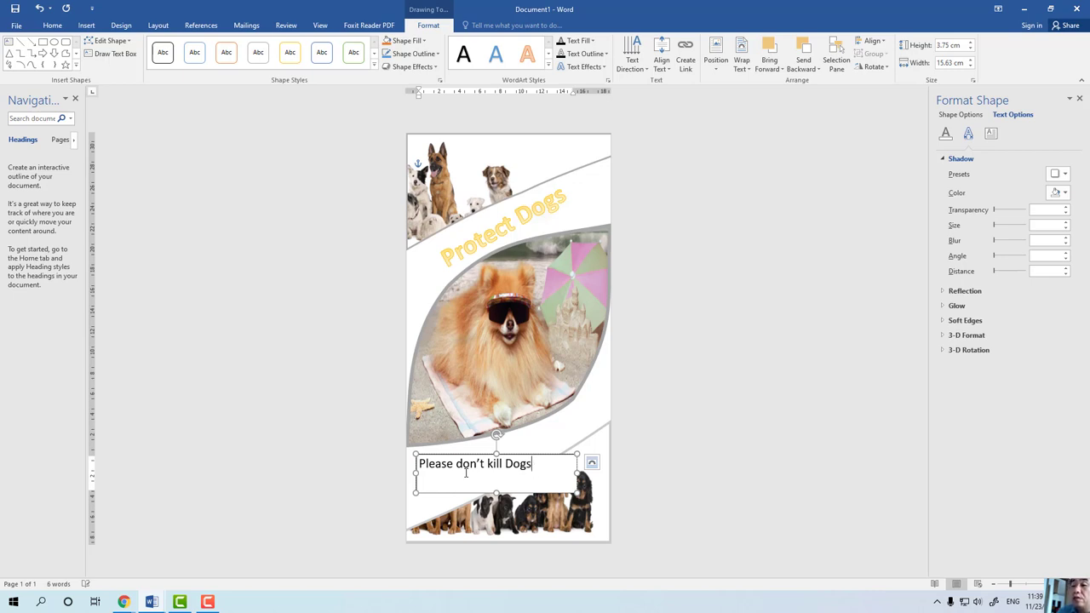
double_click(463, 466)
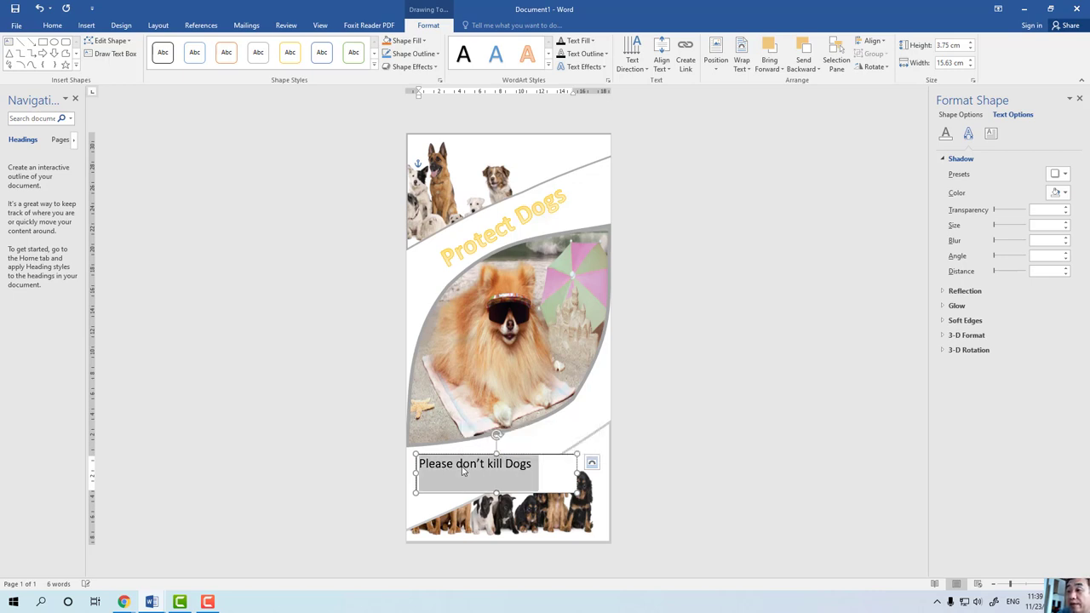
triple_click(462, 469)
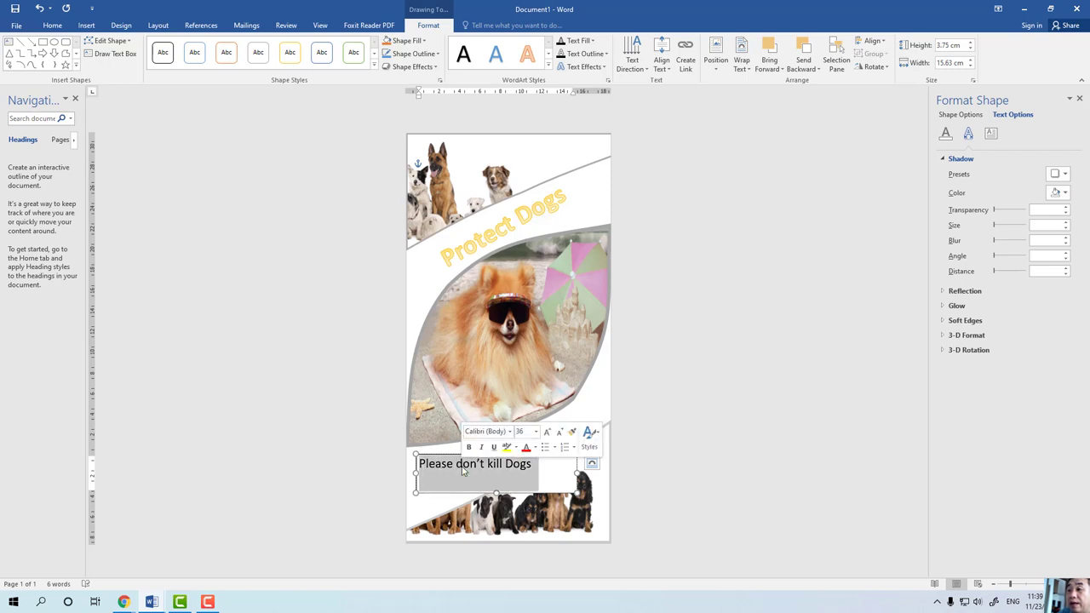
Apply the Colored Fill – Orange, Accent 2 shape style to the text box
left_click(588, 449)
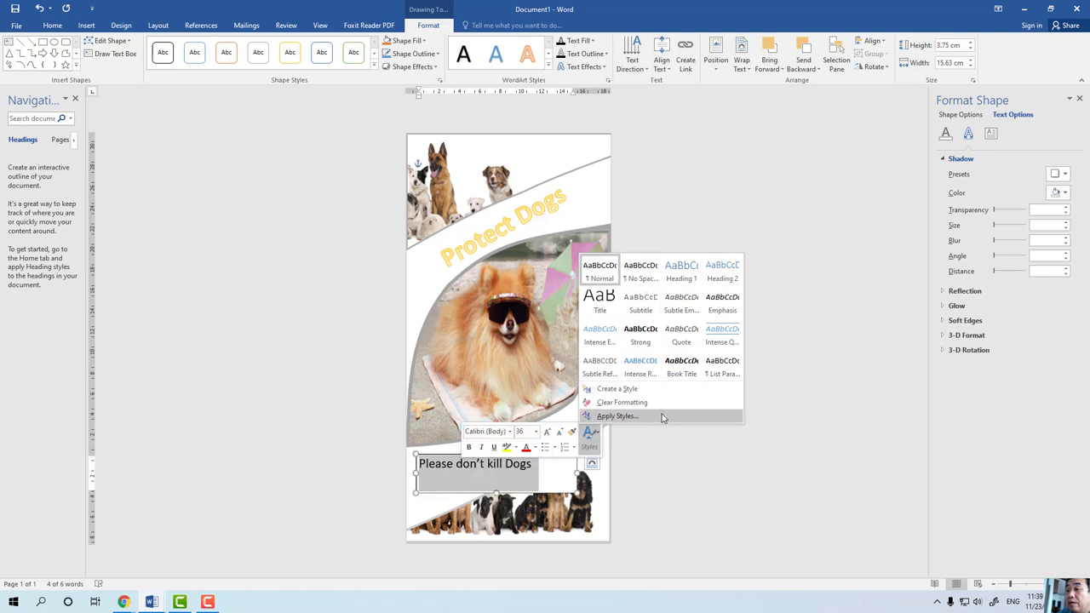
left_click(665, 460)
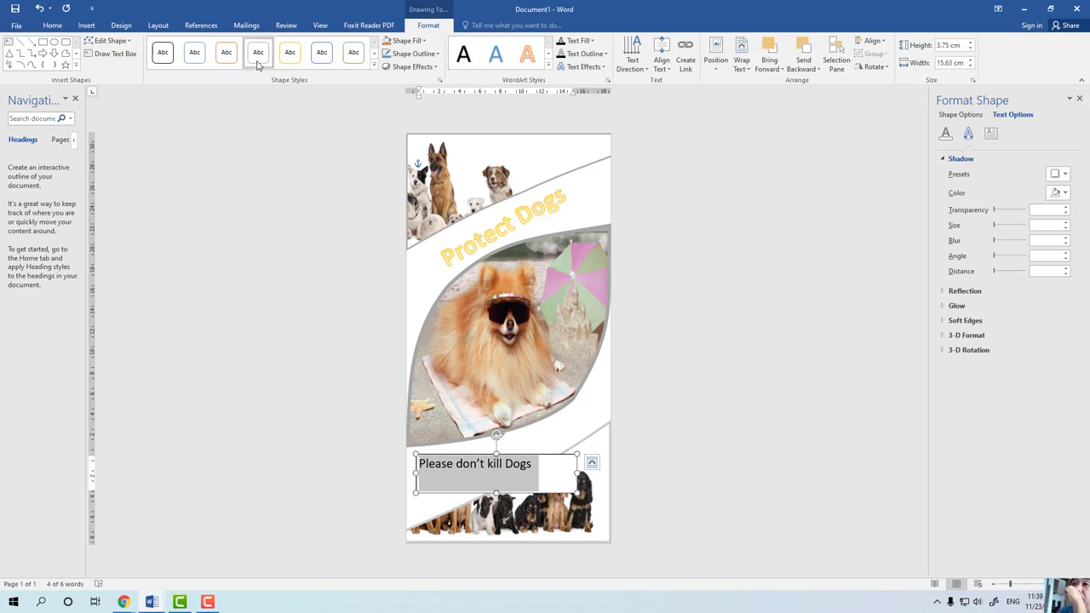
left_click(374, 65)
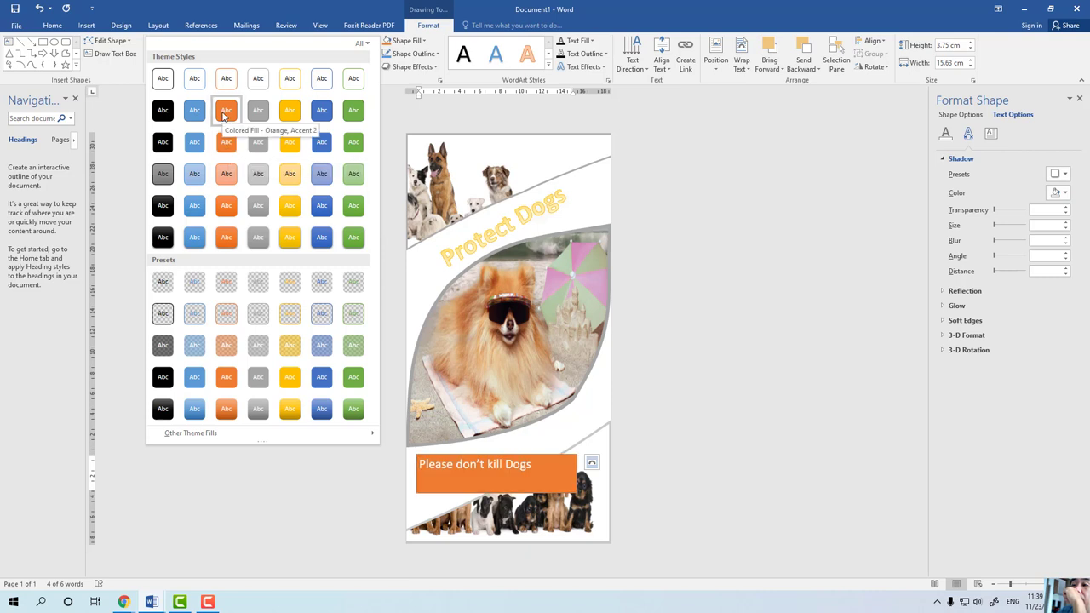
left_click(224, 116)
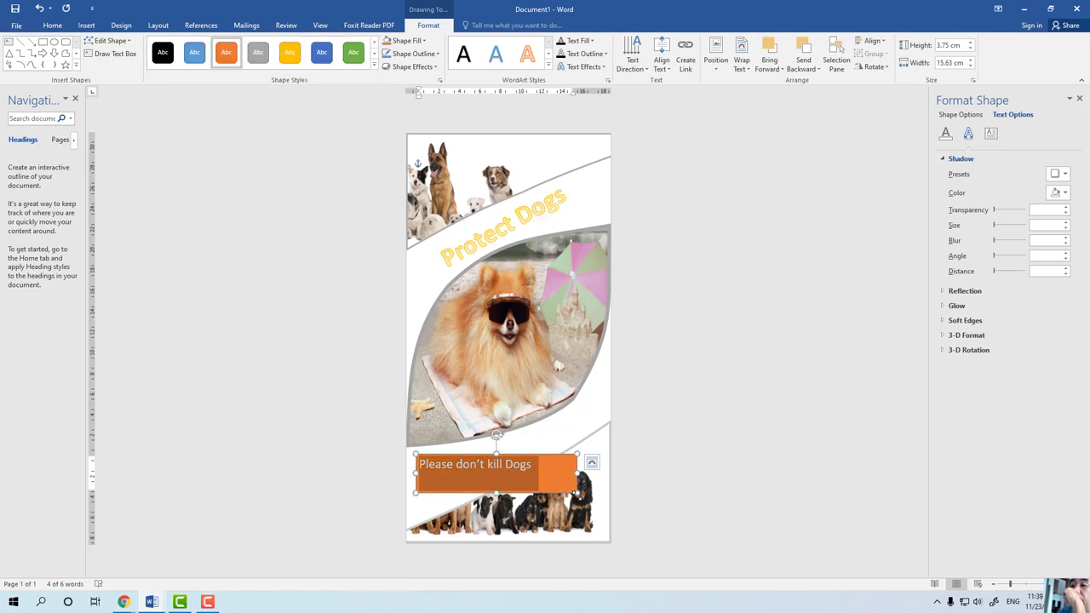
Shrink the orange box into a thin full-width band, centre its text, and nudge it up
mouse_move(577, 492)
left_mouse_down()
mouse_move(522, 453)
mouse_move(609, 461)
left_mouse_up()
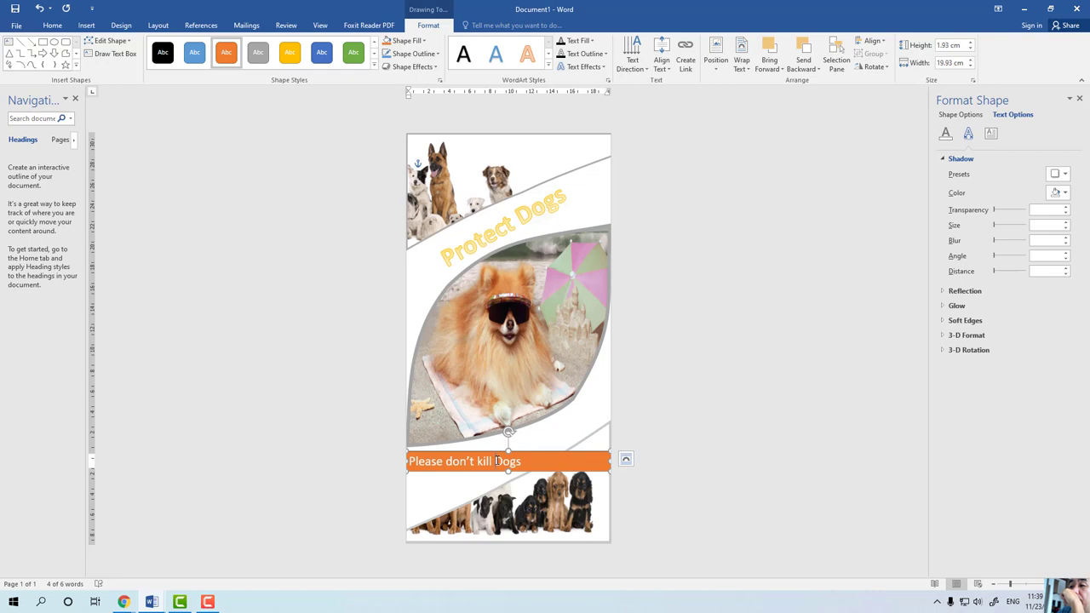
left_click_drag(497, 461, 521, 461)
left_click(48, 27)
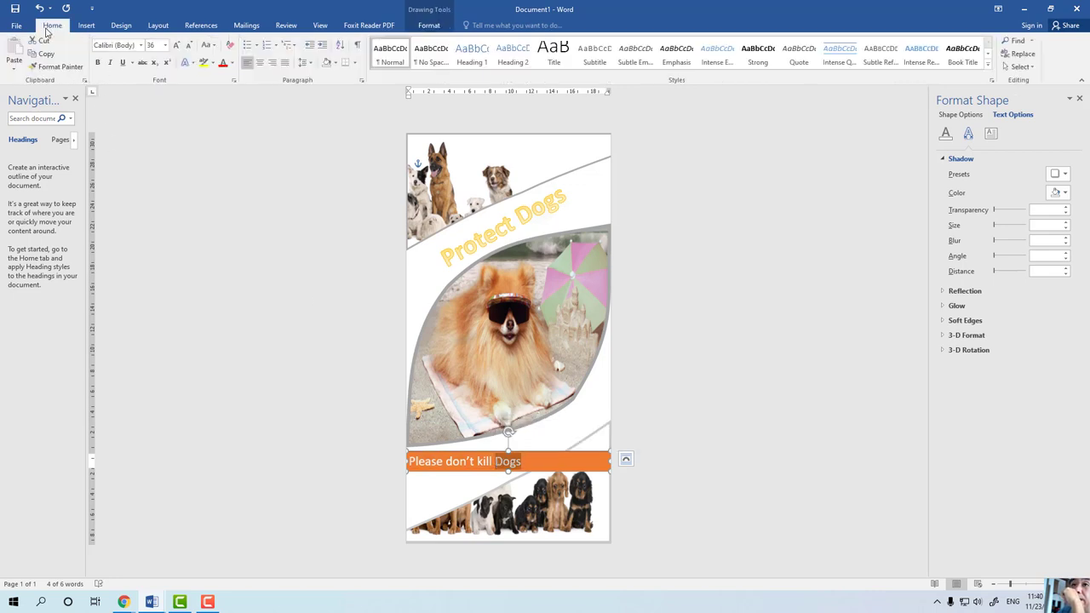
left_click(260, 62)
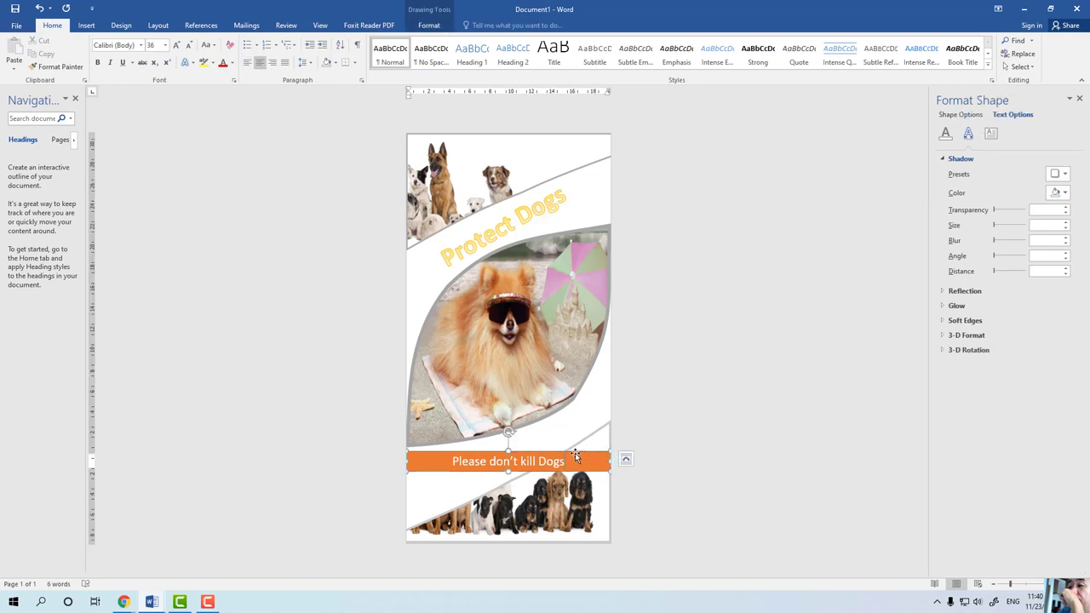
left_click_drag(574, 454, 574, 448)
left_click(671, 435)
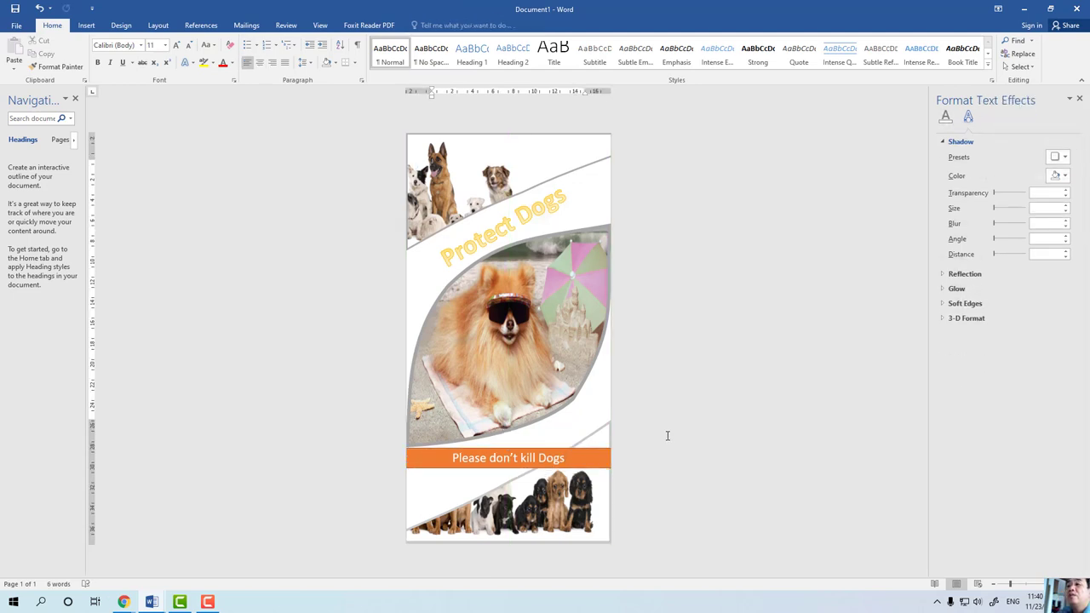
left_click(546, 449)
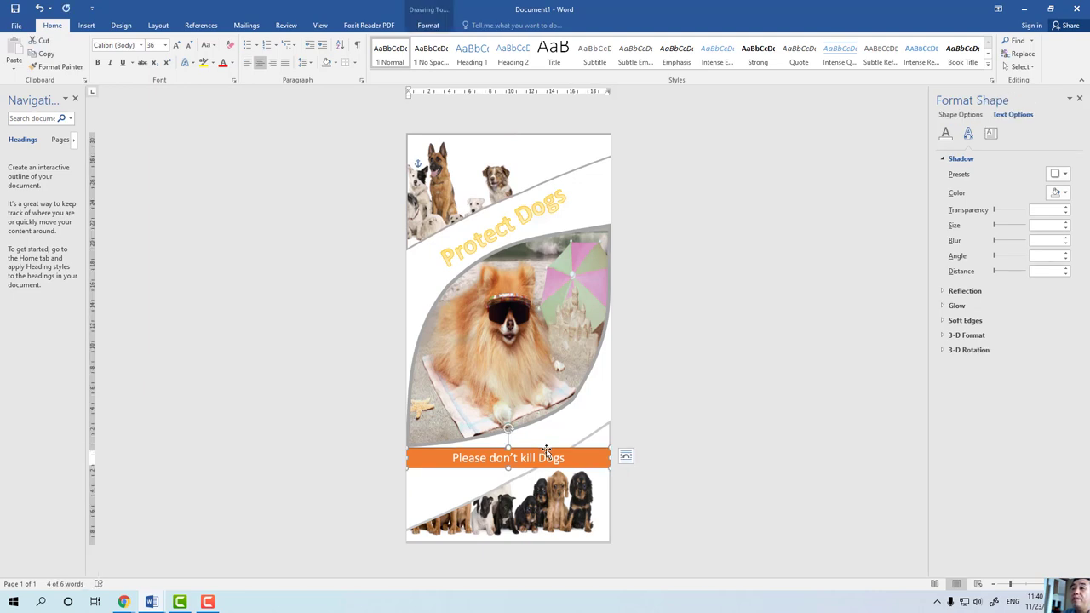
Copy the orange banner to the page top and retype its text as 'Dogs are Friends'
left_click_drag(546, 449, 541, 168)
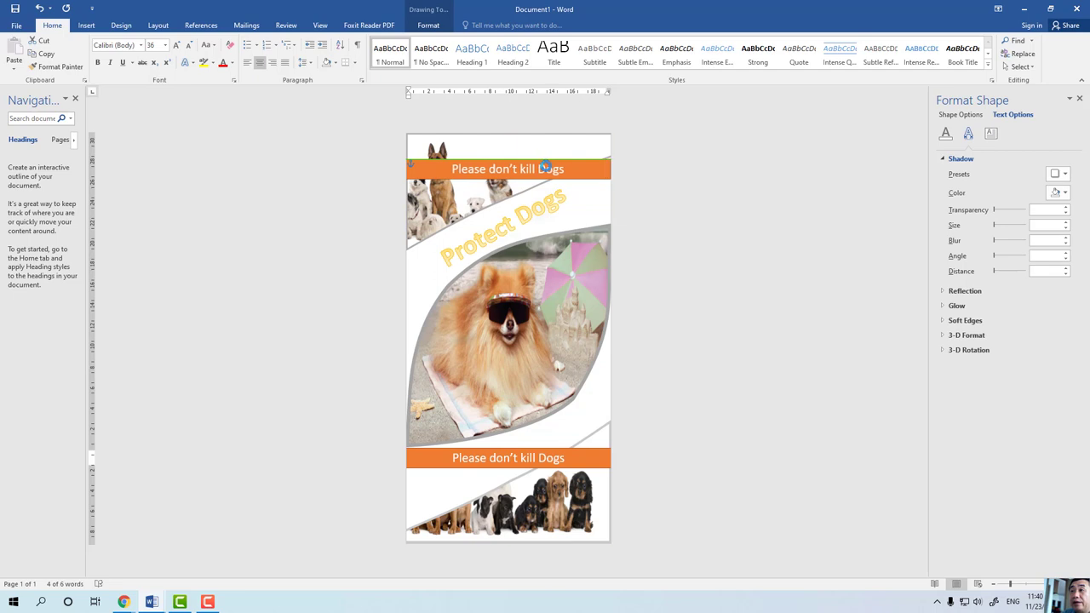
left_click_drag(541, 169, 545, 170)
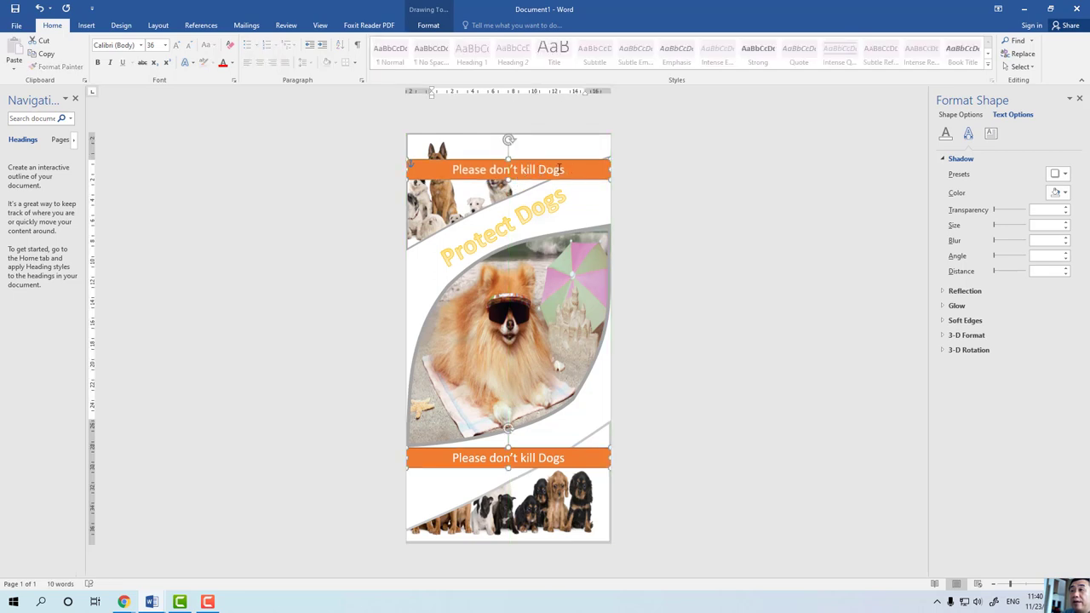
left_click_drag(577, 171, 421, 181)
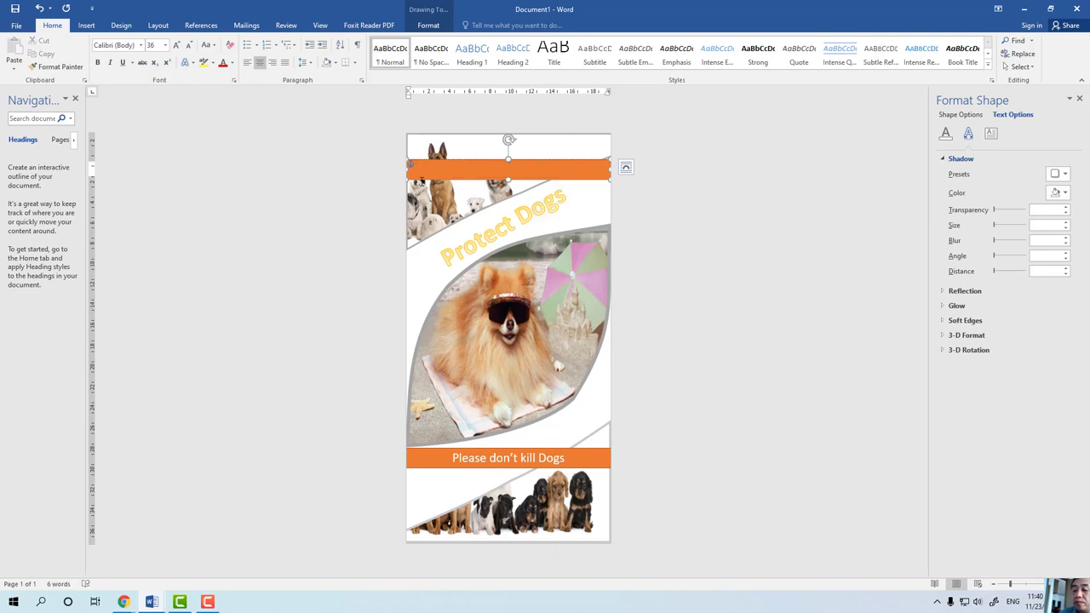
type("Dog")
type("s a")
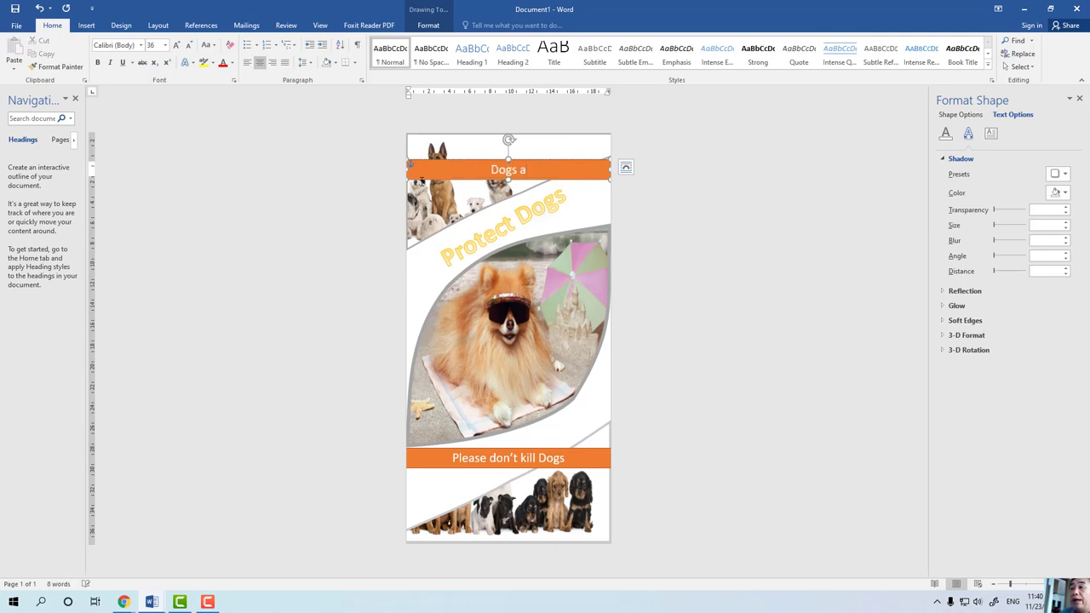
type("re ")
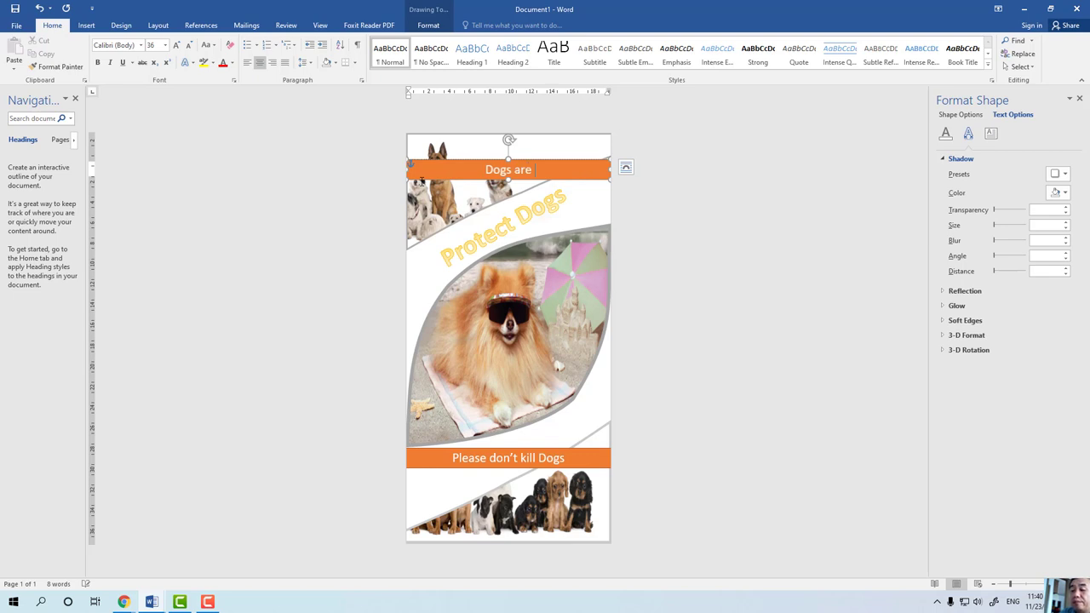
type("Fr")
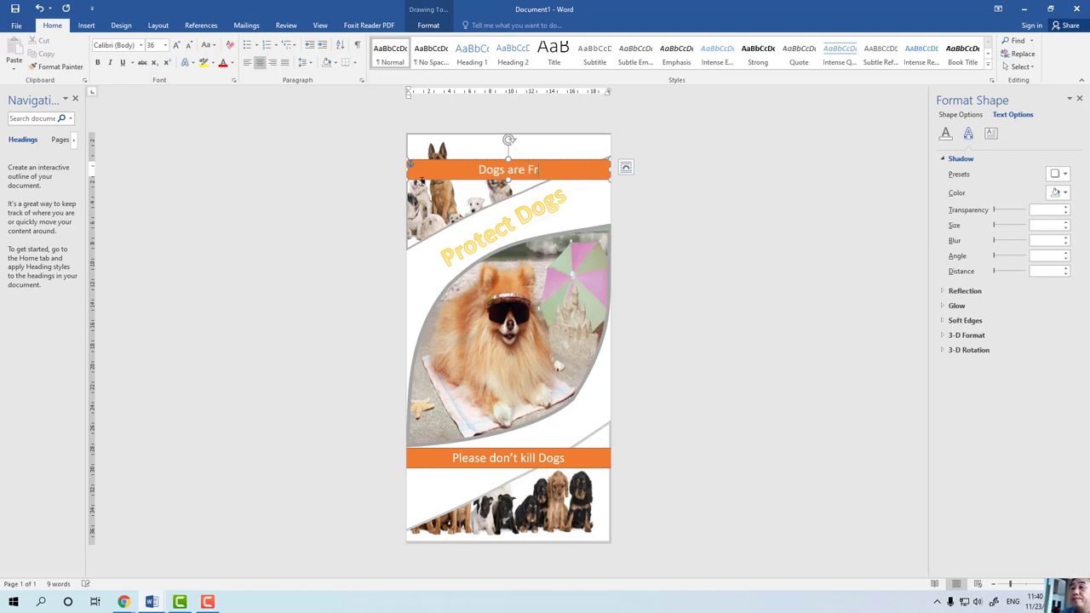
type("ie")
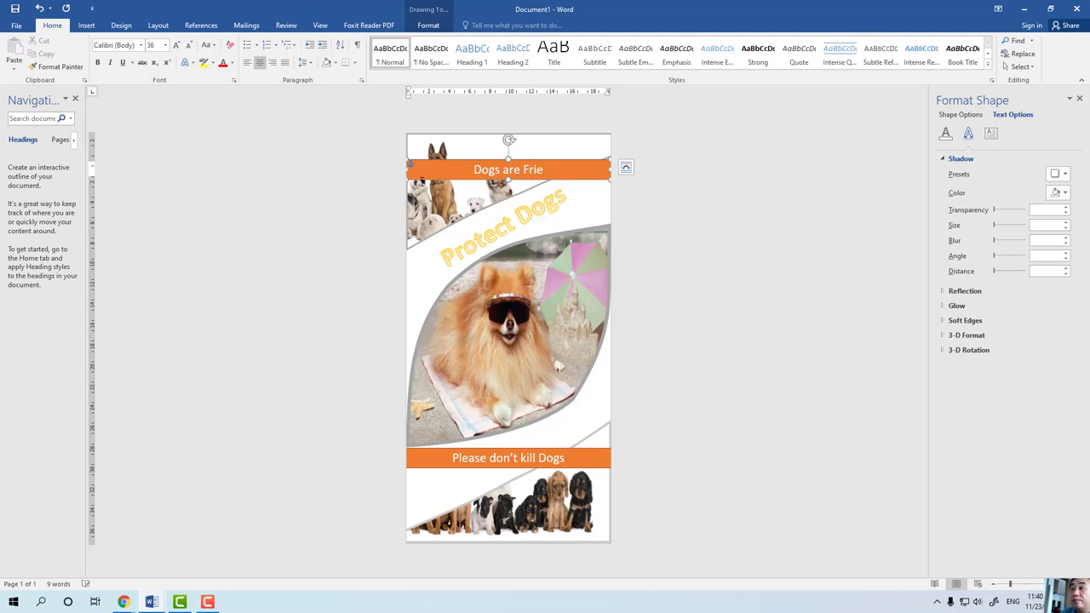
type("nd")
type("s")
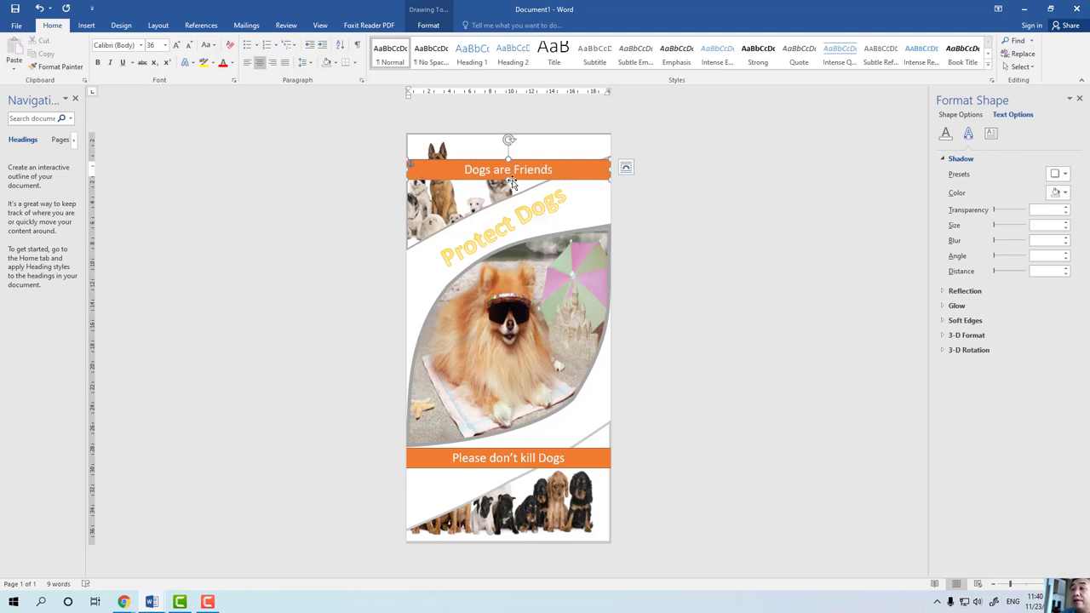
Move the Dogs are Friends banner up toward the top of the page
left_click_drag(509, 181, 510, 188)
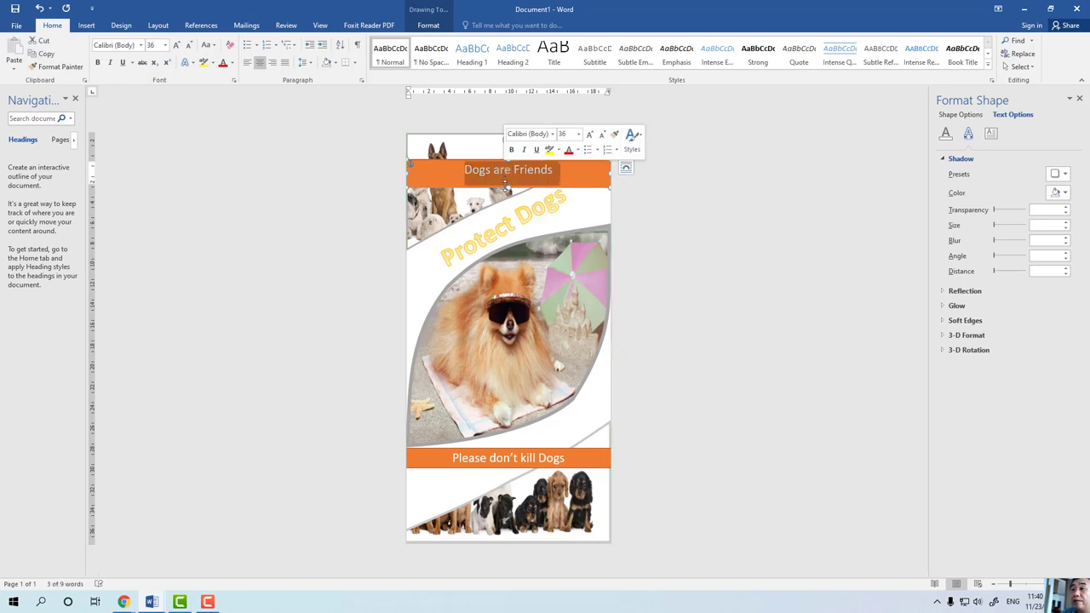
left_click(508, 182)
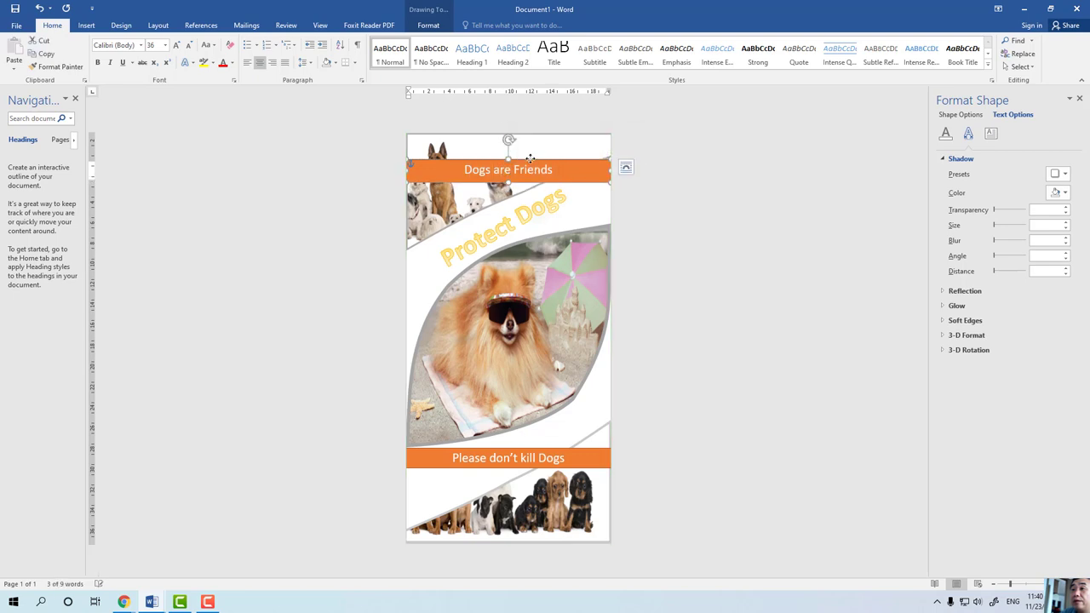
left_click(530, 160)
left_click(531, 160)
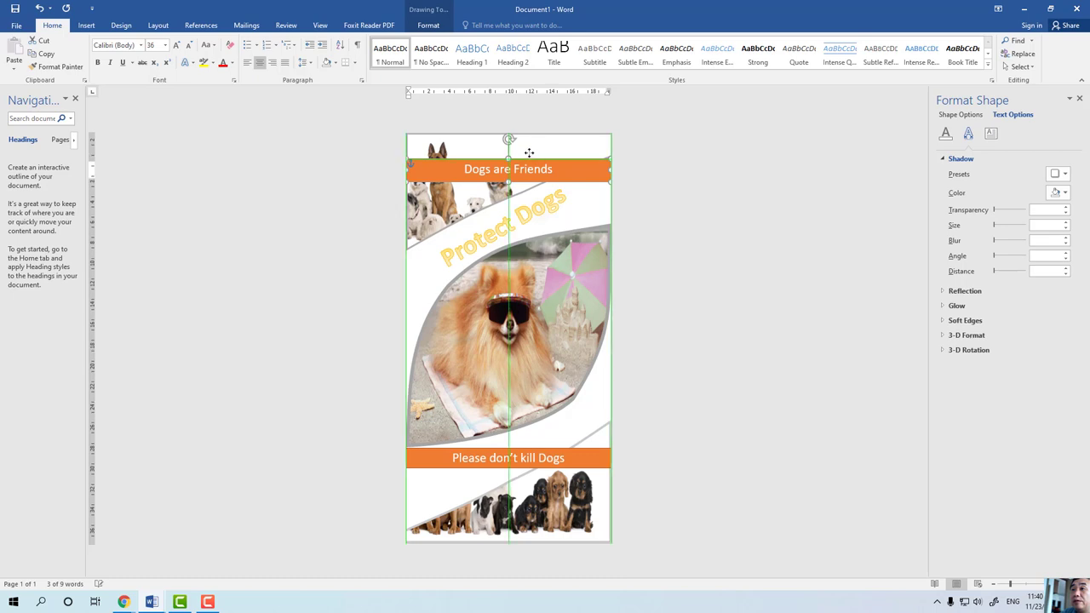
left_click(531, 160)
left_click(515, 163)
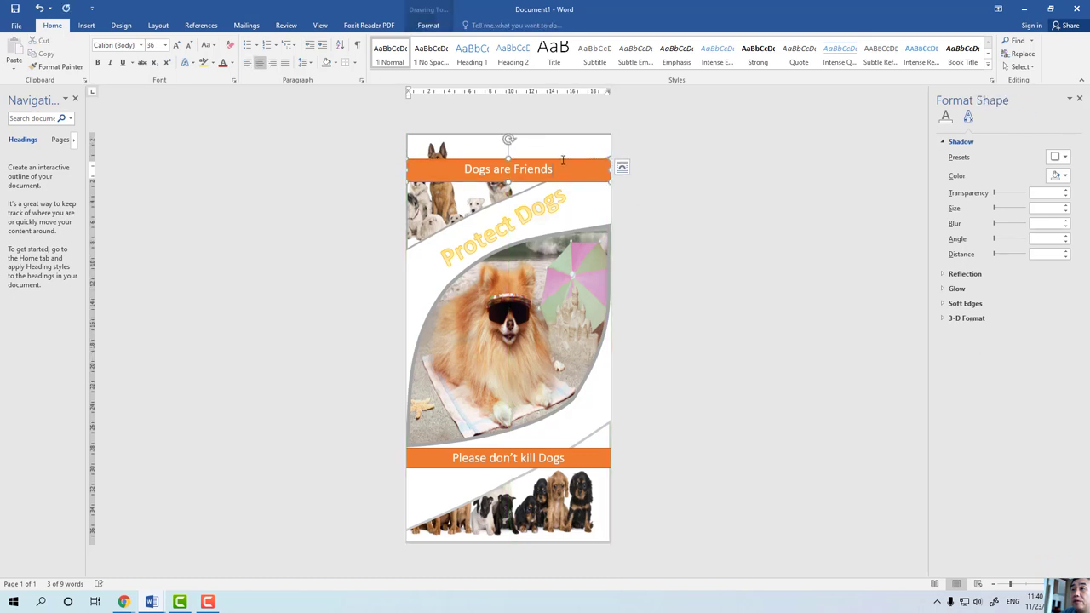
left_click(516, 162)
left_click_drag(516, 162, 515, 134)
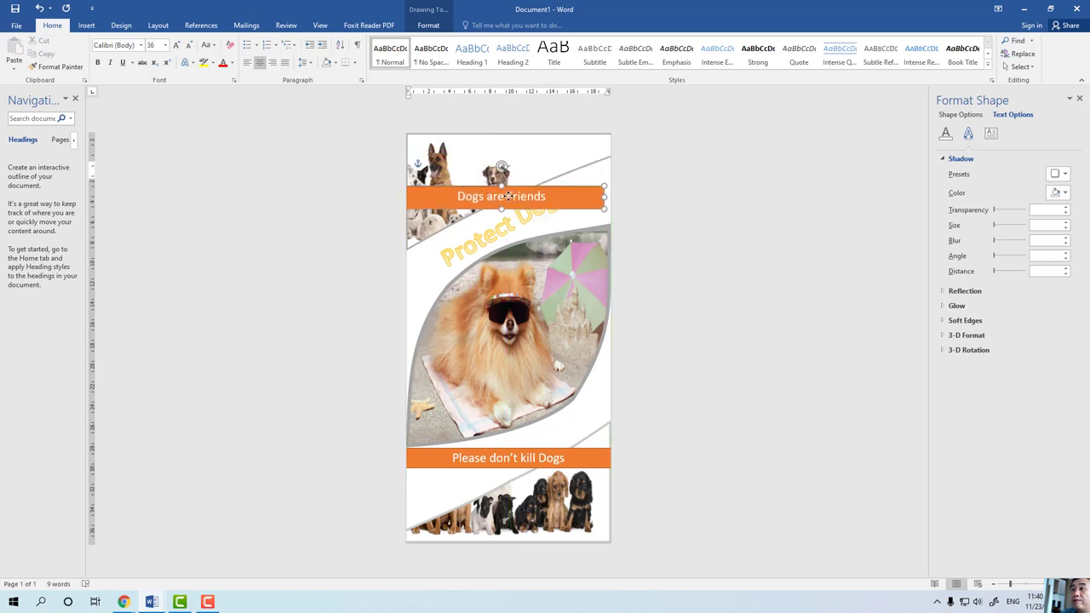
mouse_move(515, 134)
left_mouse_down()
mouse_move(507, 275)
mouse_move(515, 266)
left_mouse_up()
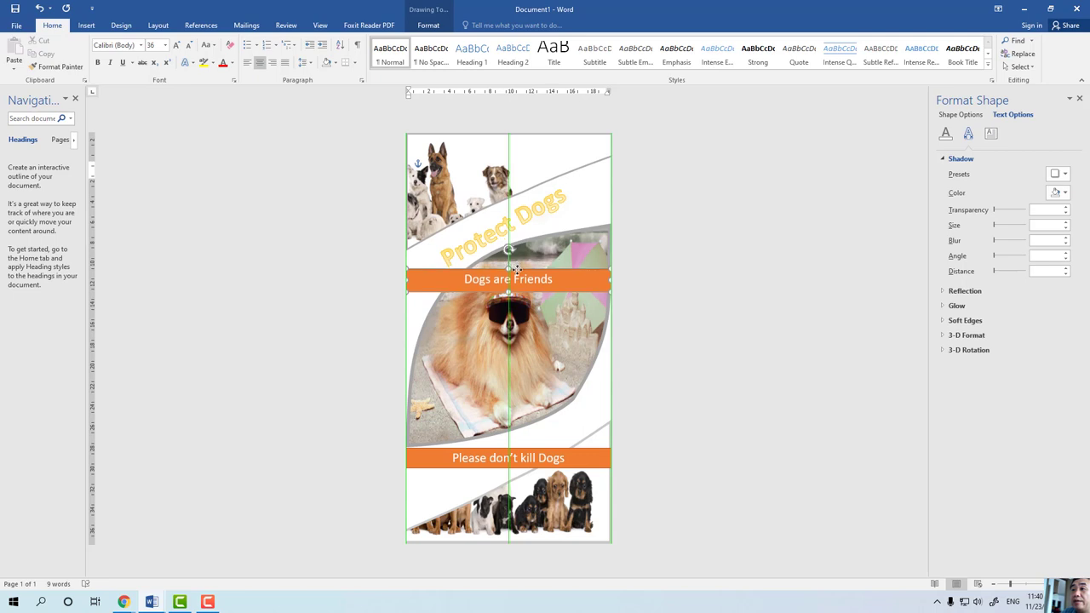
mouse_move(516, 267)
left_mouse_down()
mouse_move(527, 229)
mouse_move(516, 188)
left_mouse_up()
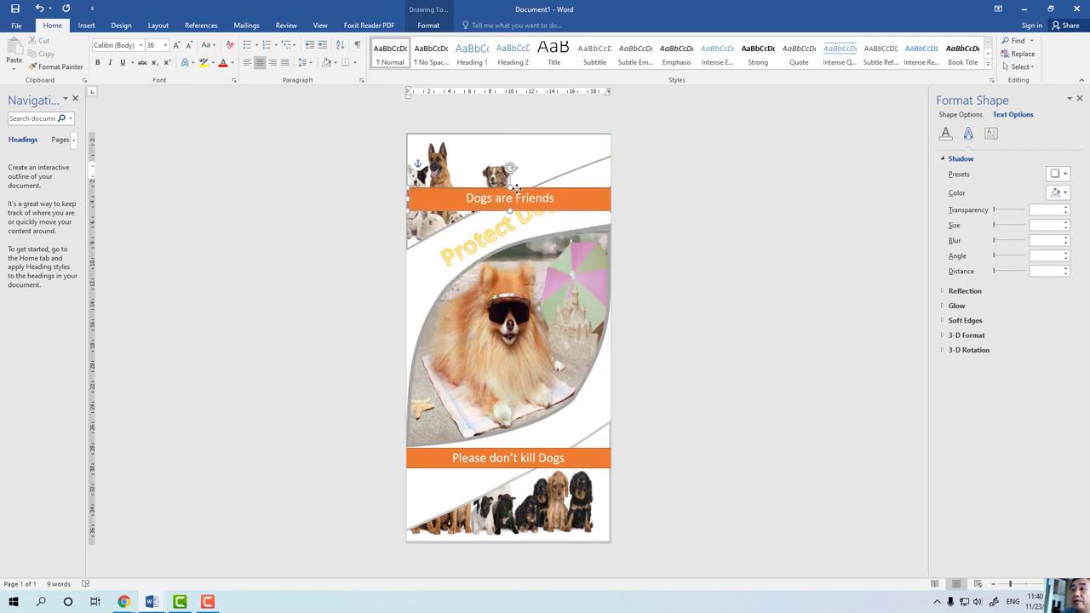
left_click_drag(515, 187, 511, 187)
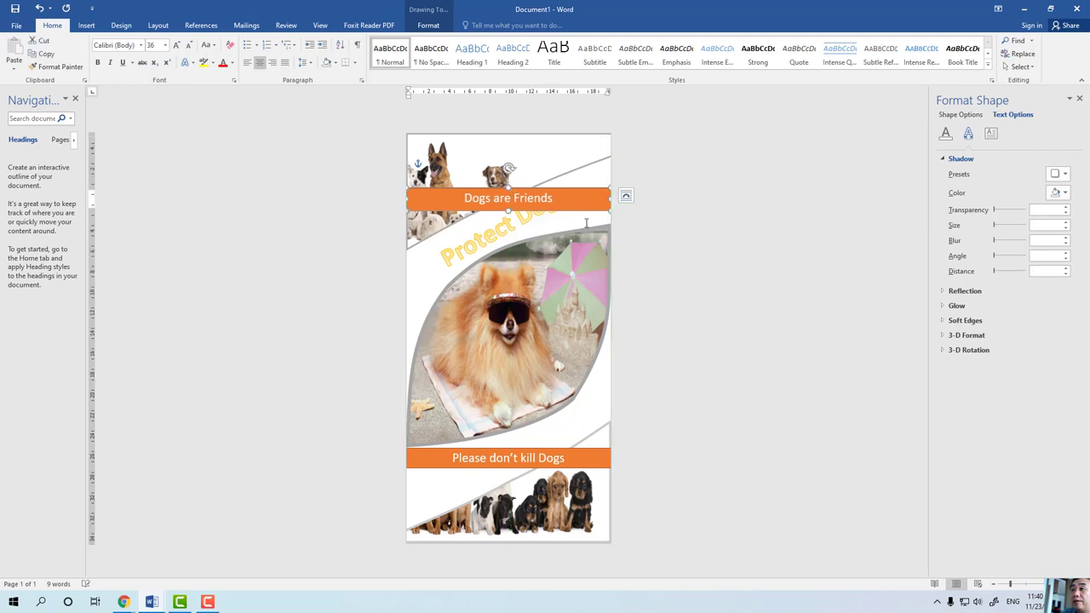
Raise the banner further and shift the Protect Dogs WordArt left and down
left_click(491, 233)
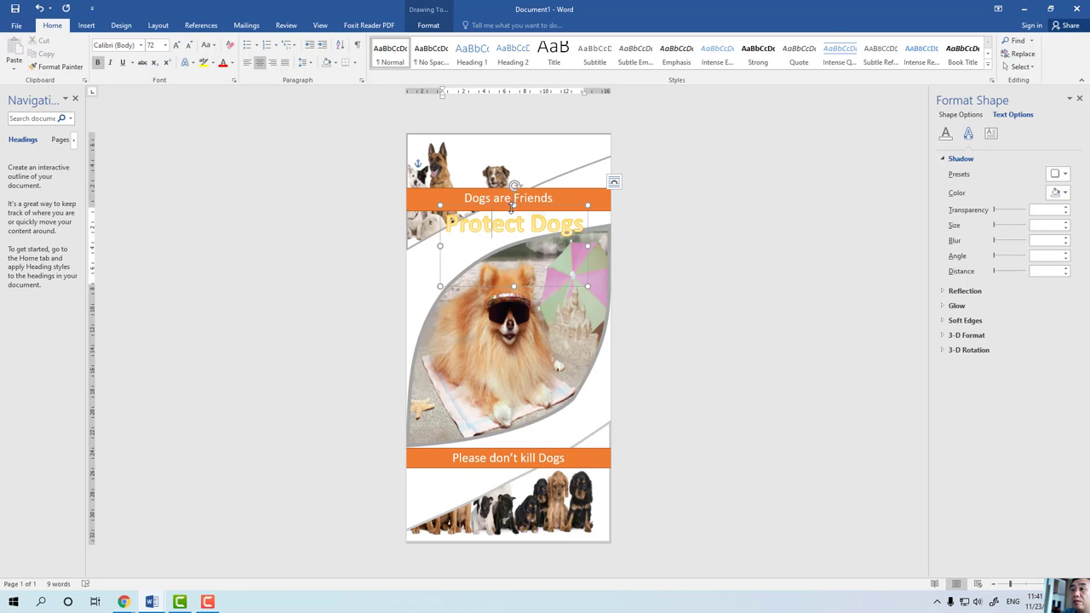
left_click(506, 212)
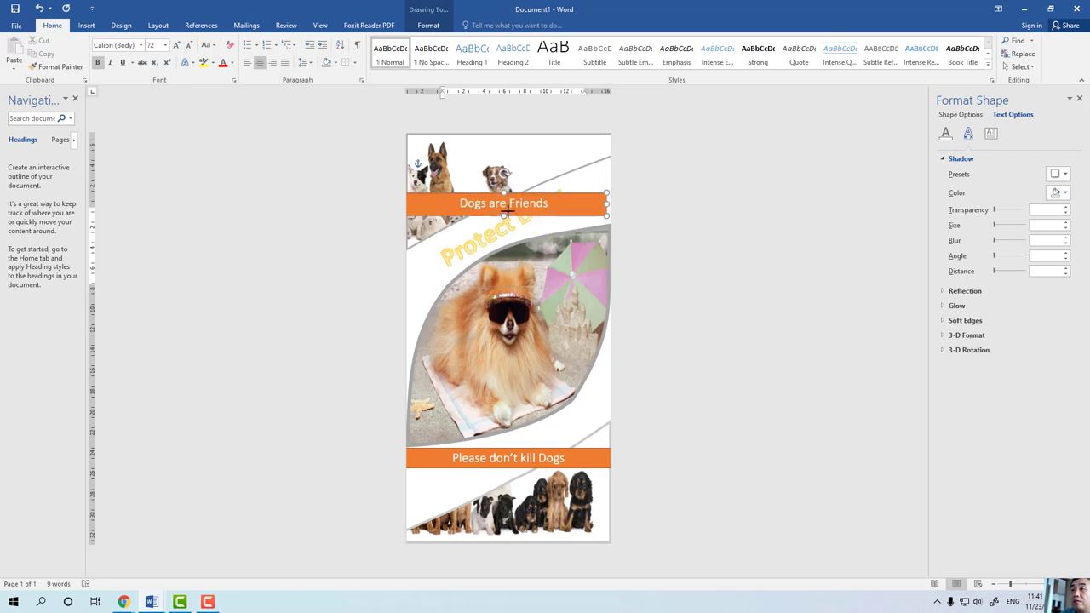
left_click_drag(506, 211, 515, 188)
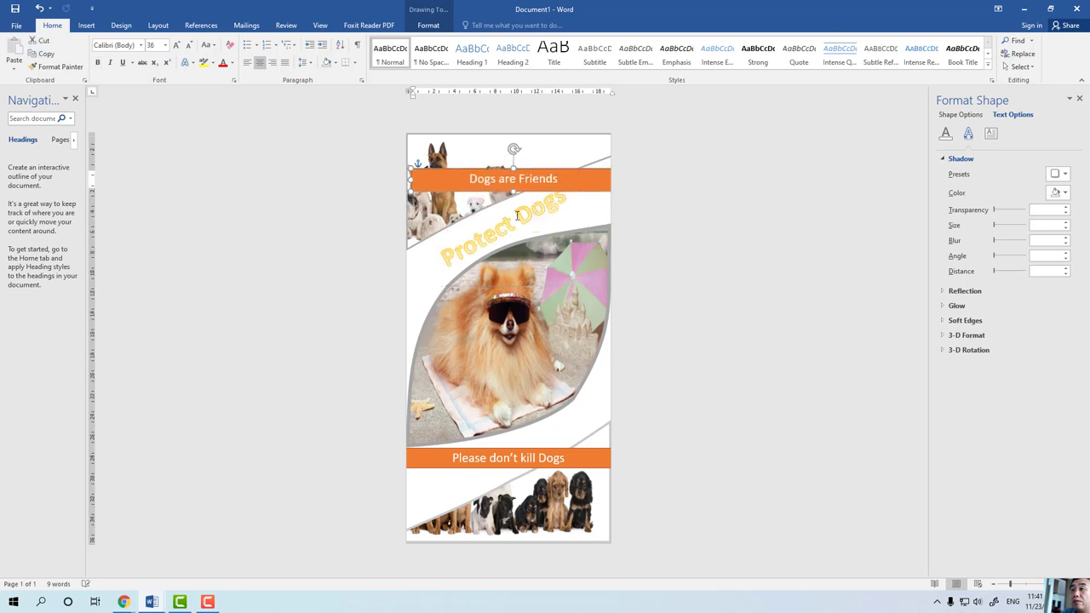
left_click(517, 216)
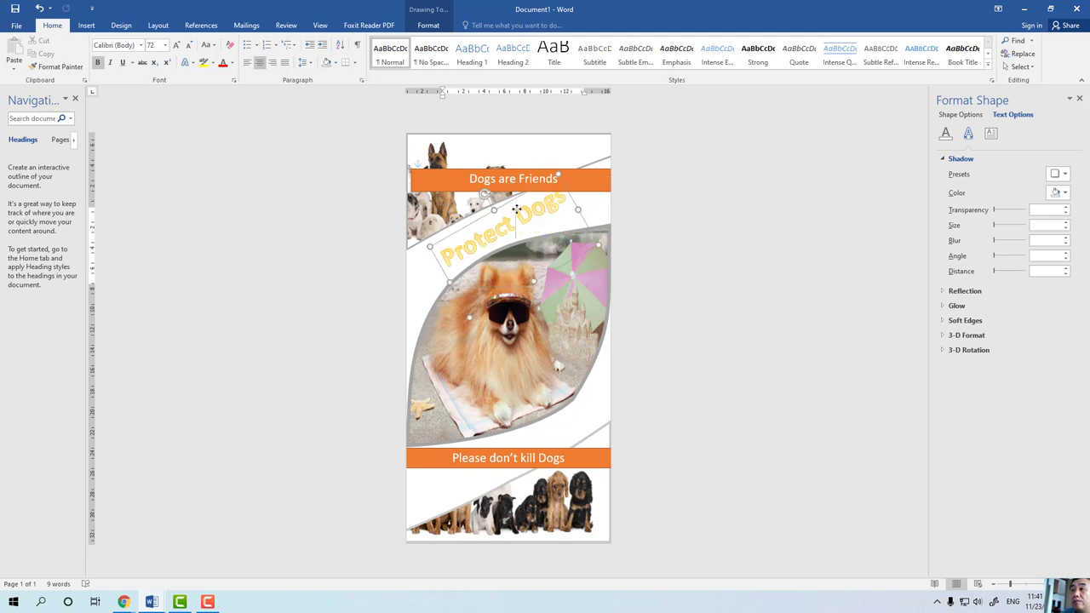
left_click_drag(516, 208, 492, 225)
Lower the Dogs are Friends banner slightly and check the final layout
left_click(506, 189)
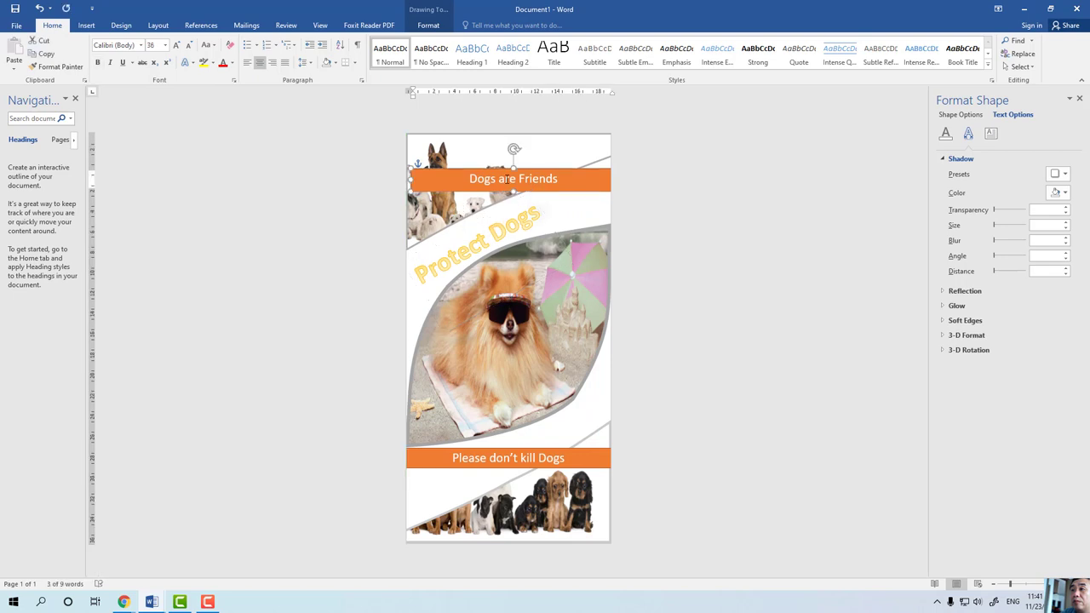
left_click_drag(503, 168, 504, 172)
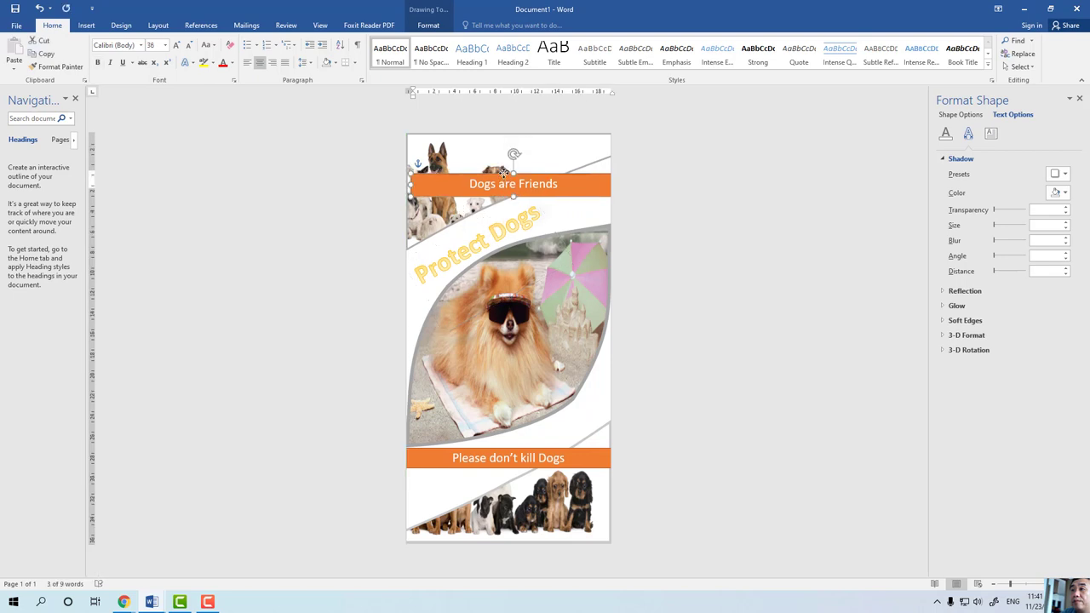
left_click(664, 266)
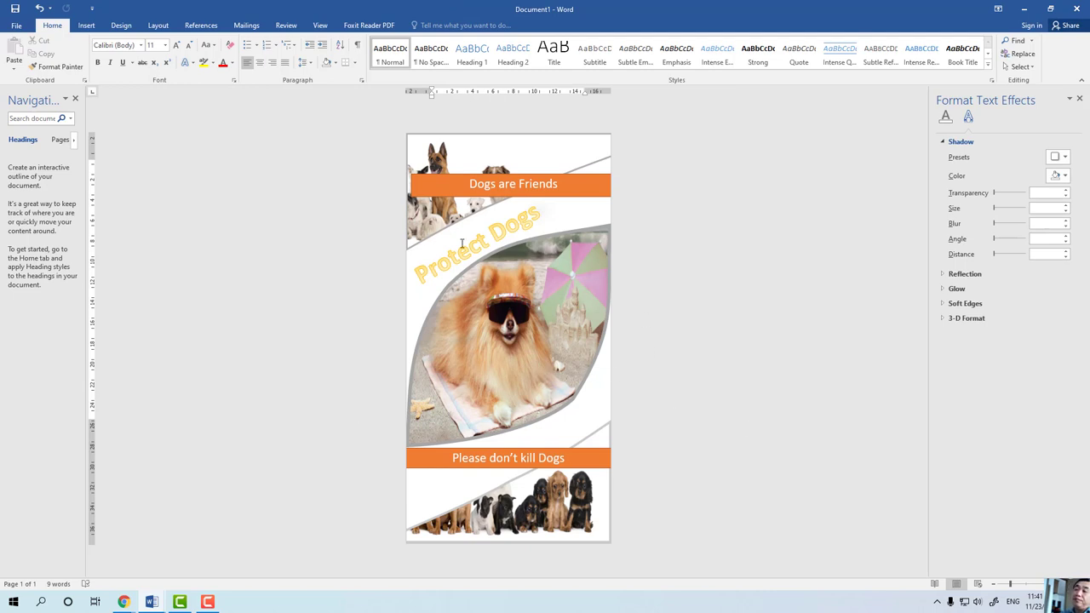
left_click(410, 187)
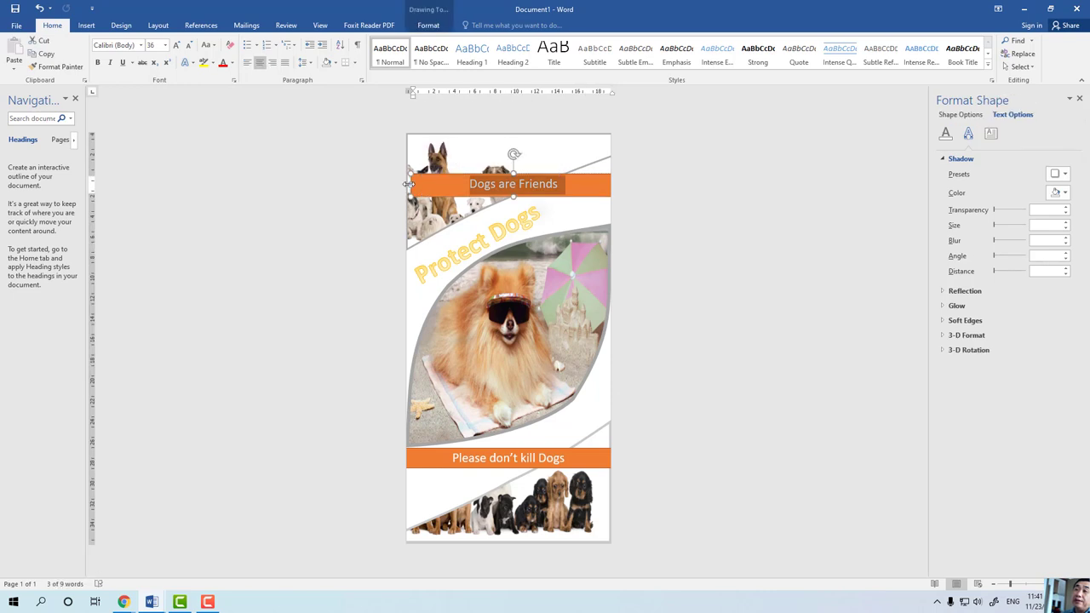
left_click(693, 464)
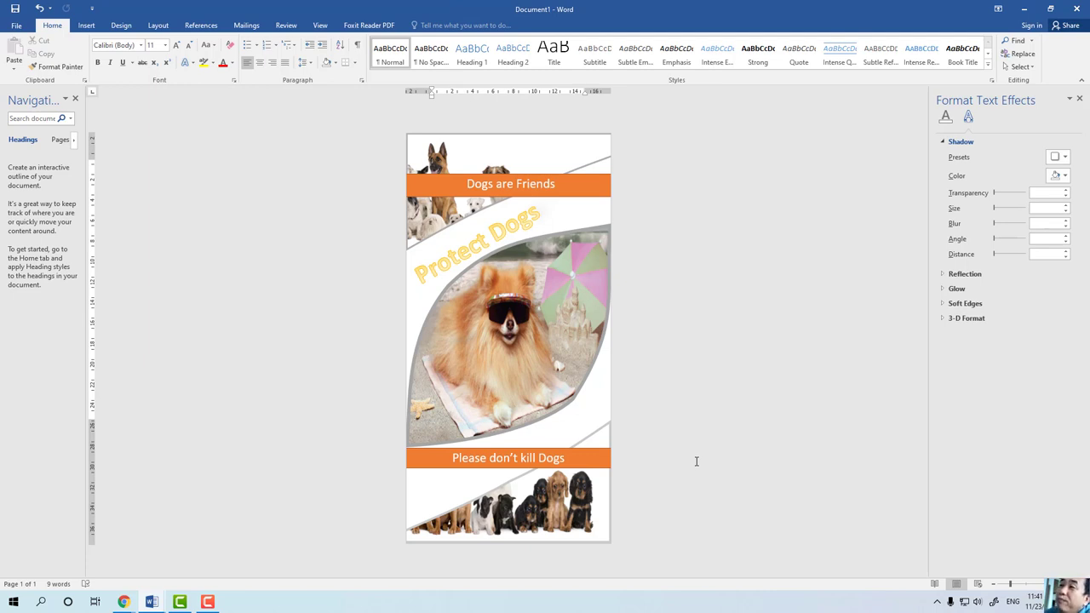
left_click(579, 184)
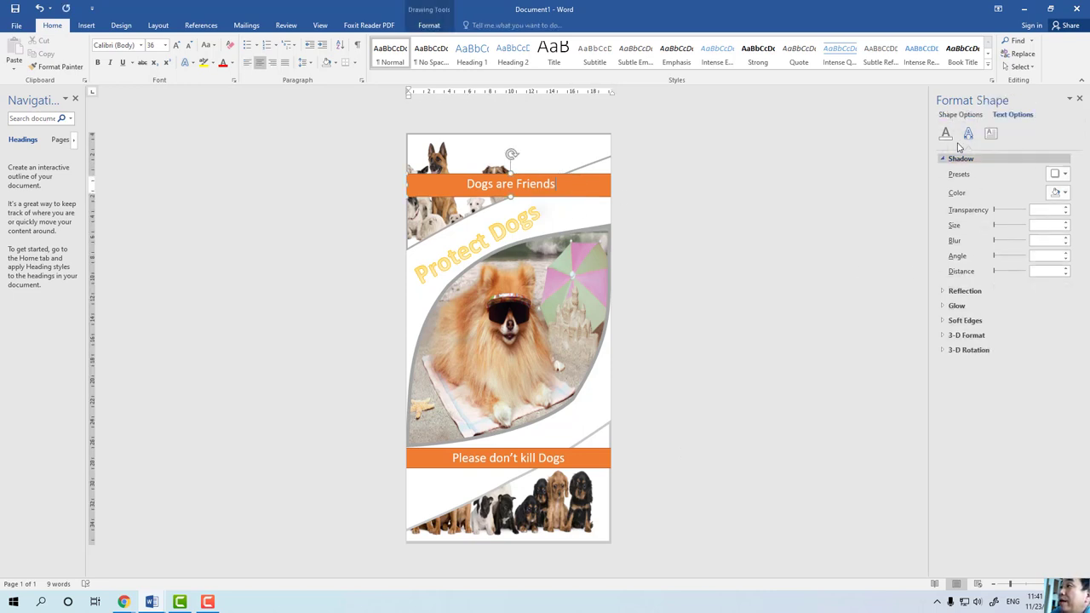
Set the 'Please don't kill Dogs' banner's outline to No line in Format Shape
right_click(604, 174)
left_click(643, 379)
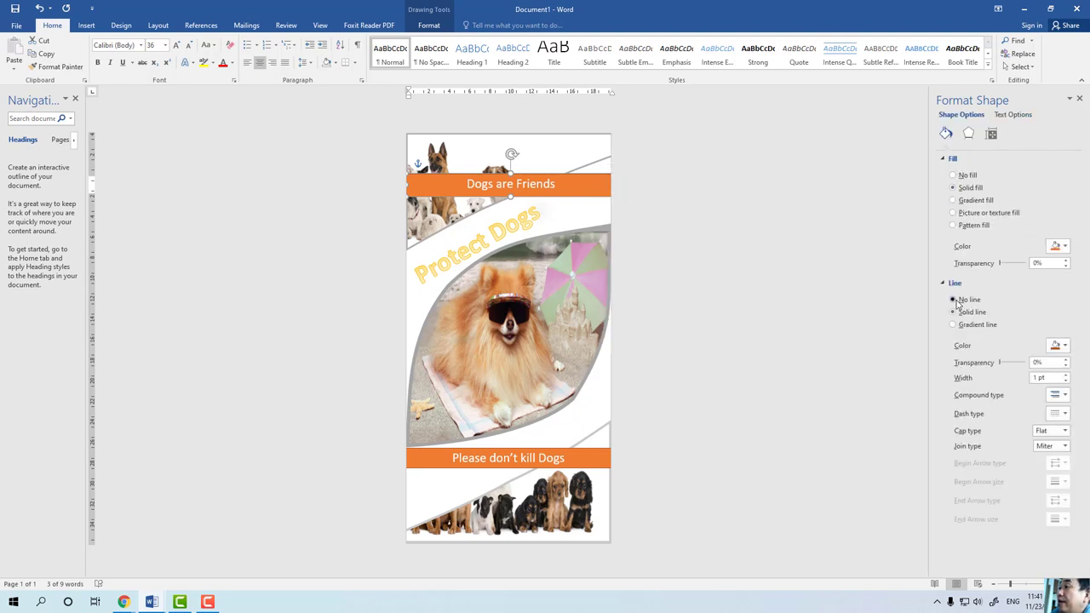
left_click(592, 457)
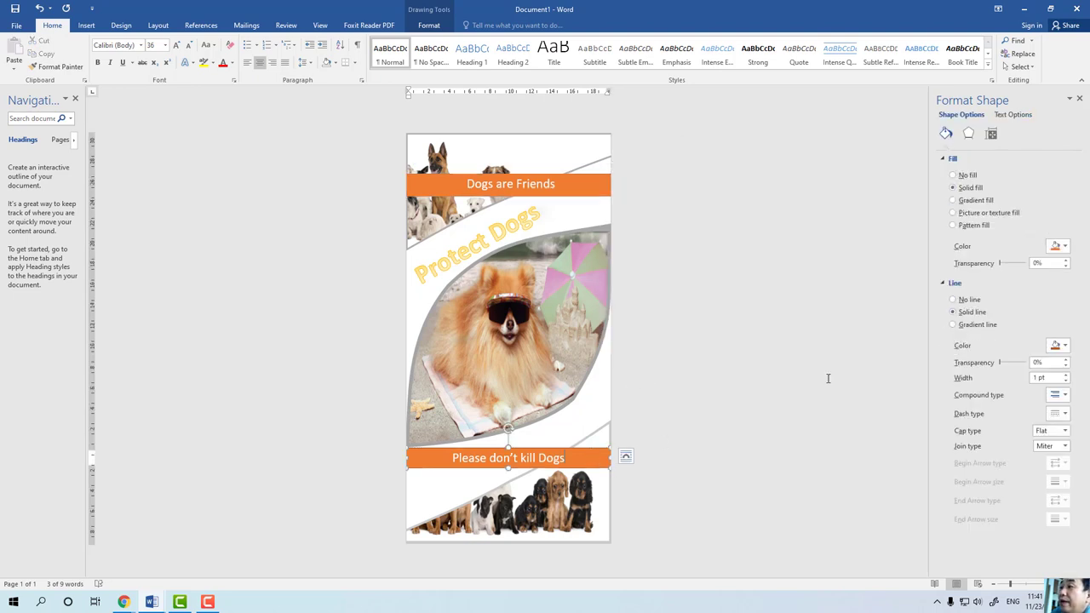
left_click(953, 298)
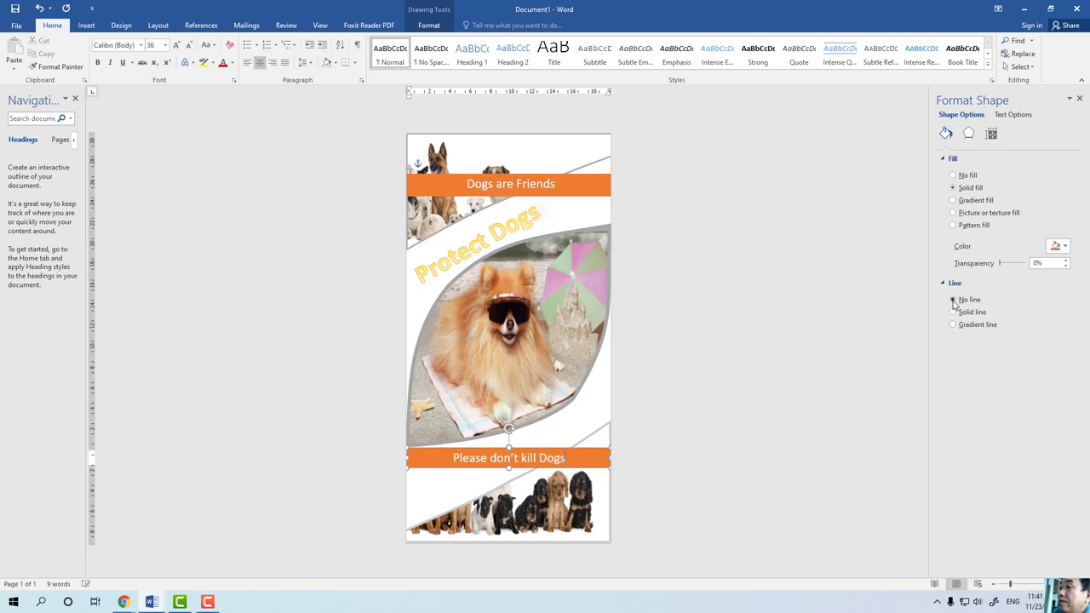
left_click(705, 432)
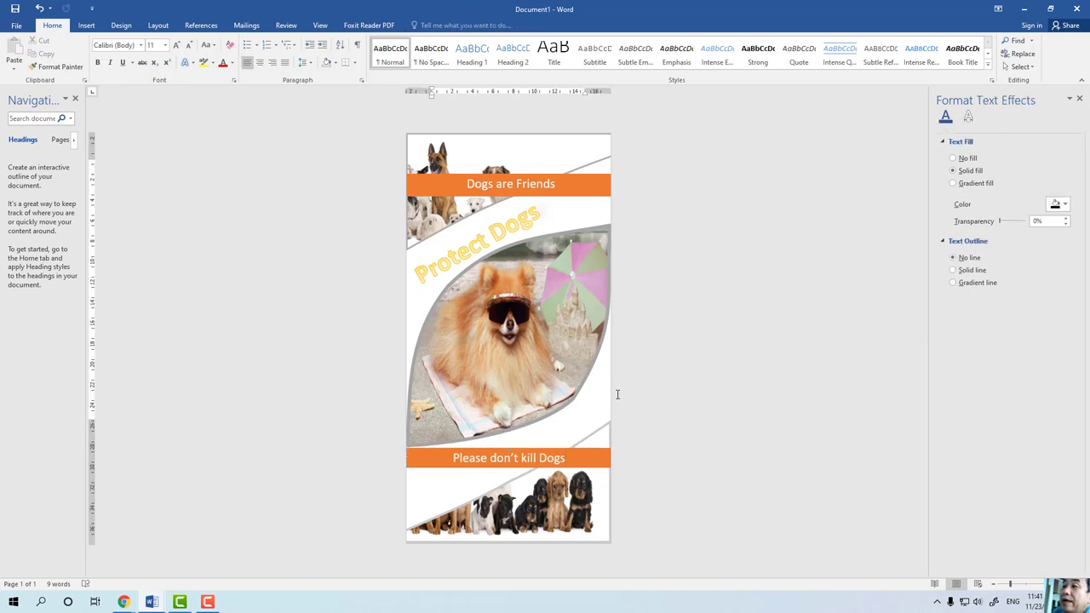
left_click(510, 466)
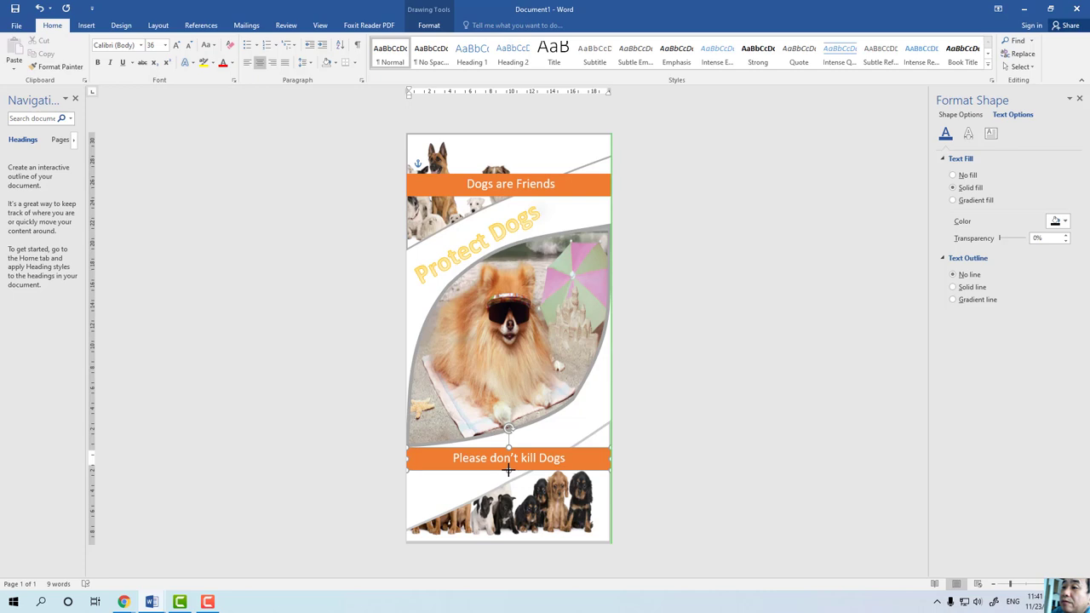
left_click(713, 475)
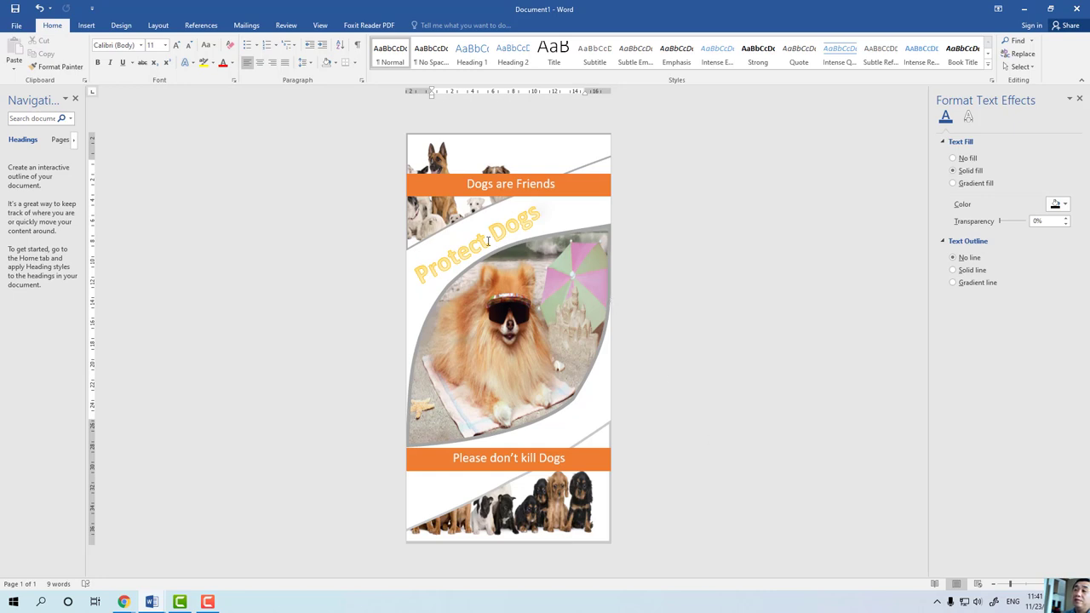
left_click(488, 241)
left_click(500, 242)
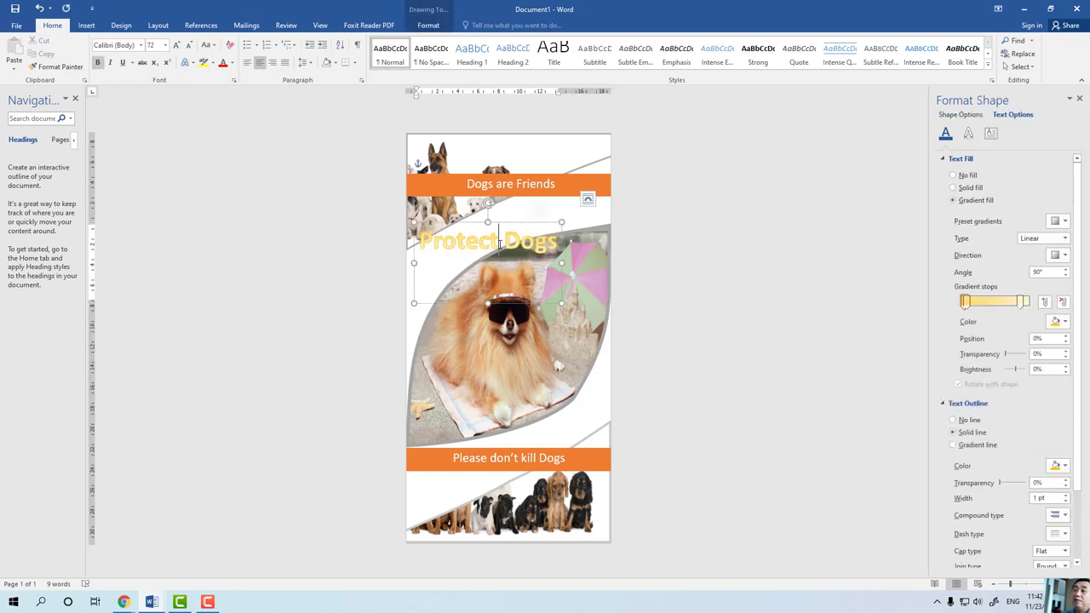
left_click(774, 385)
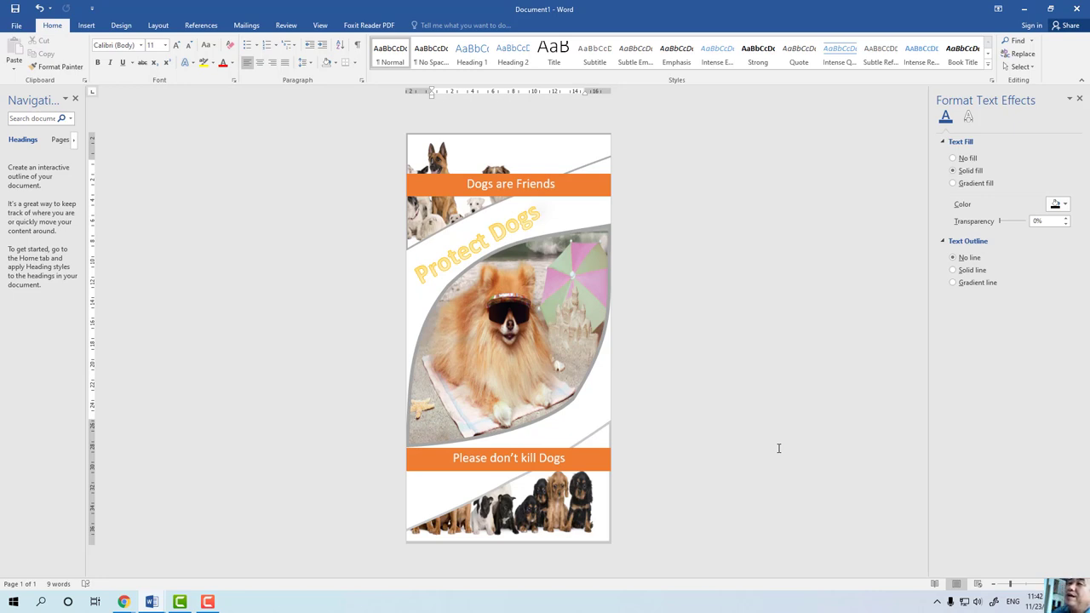
left_click(579, 197)
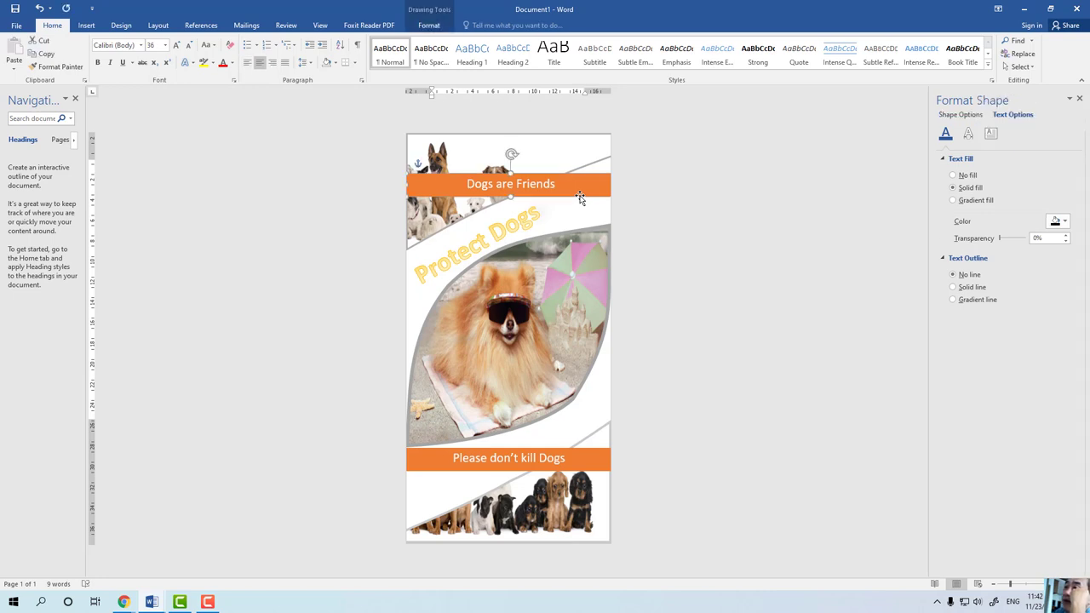
left_click(589, 446)
left_click(817, 387)
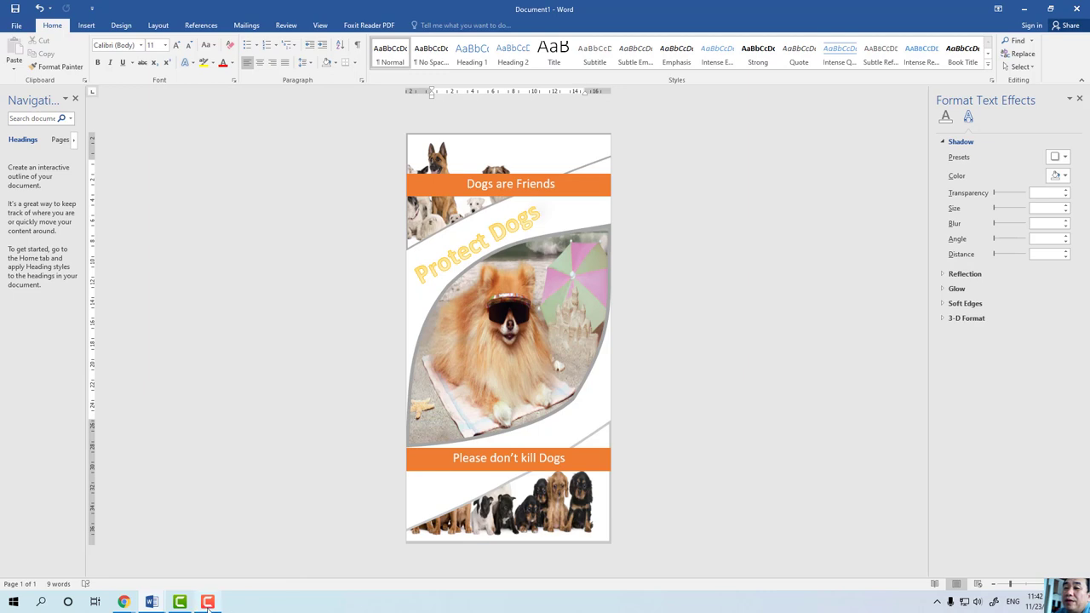
mouse_move(207, 602)
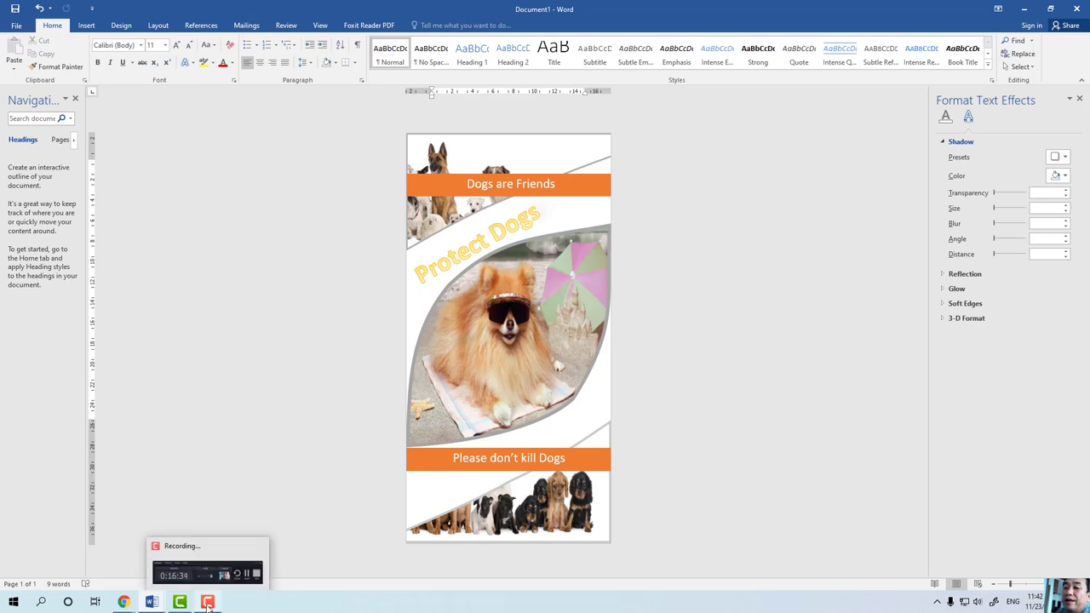
left_click(208, 602)
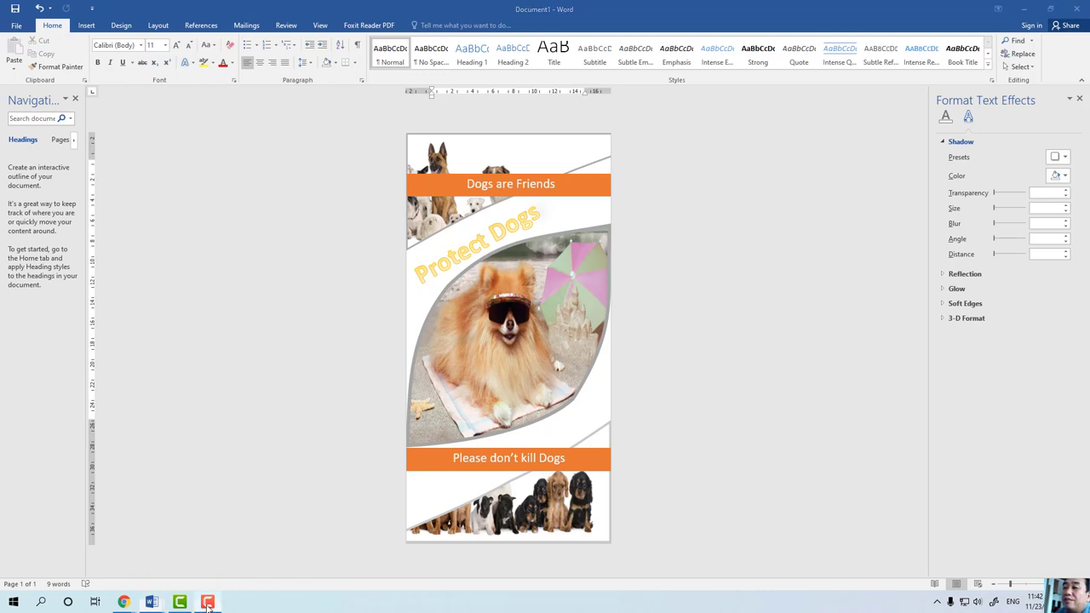